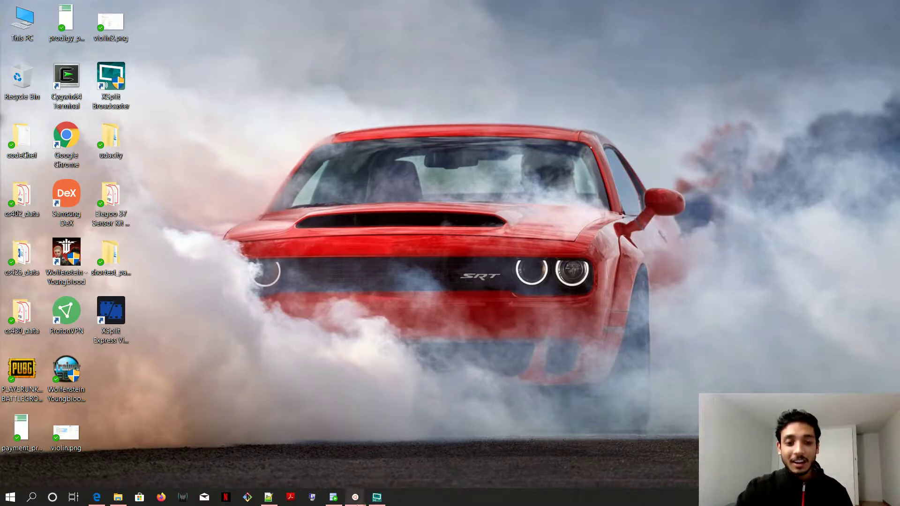
# Check the Apache service commands in the Ubuntu terminal and minimise its window.
pyautogui.moveTo(355, 496)
pyautogui.click(394, 471)
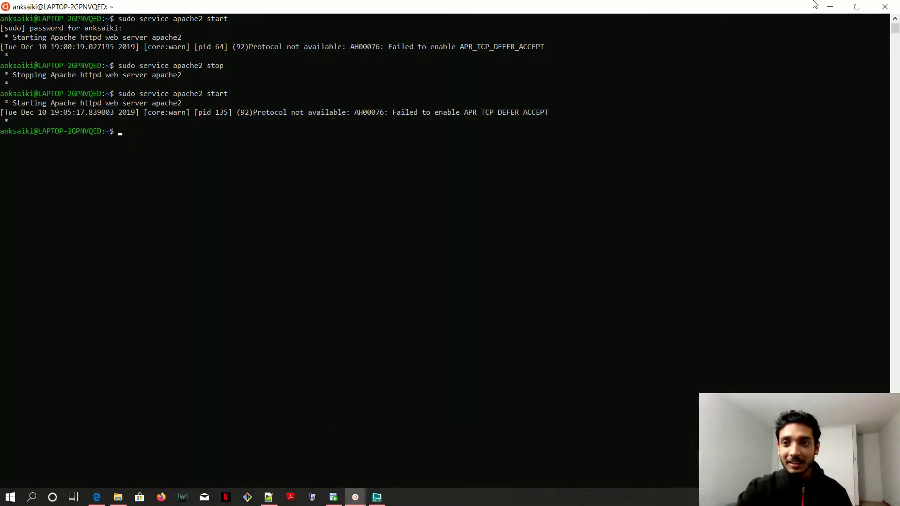
pyautogui.click(833, 6)
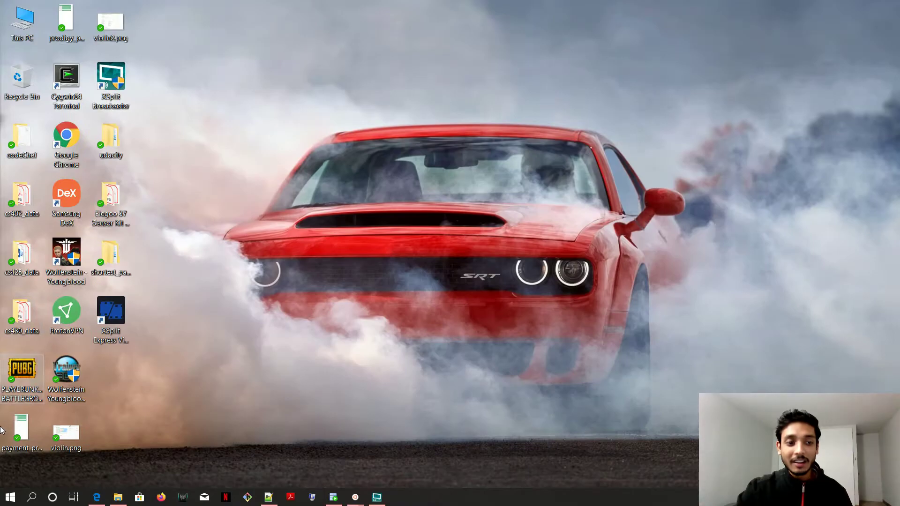
# Open Google Chrome and load the local site localhost/bbuy/.
pyautogui.click(10, 495)
pyautogui.write('chrome')
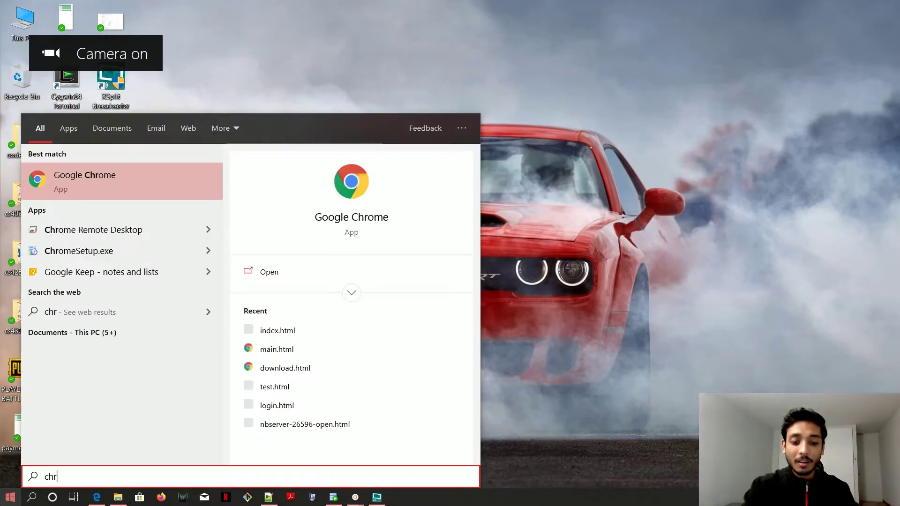
pyautogui.click(157, 191)
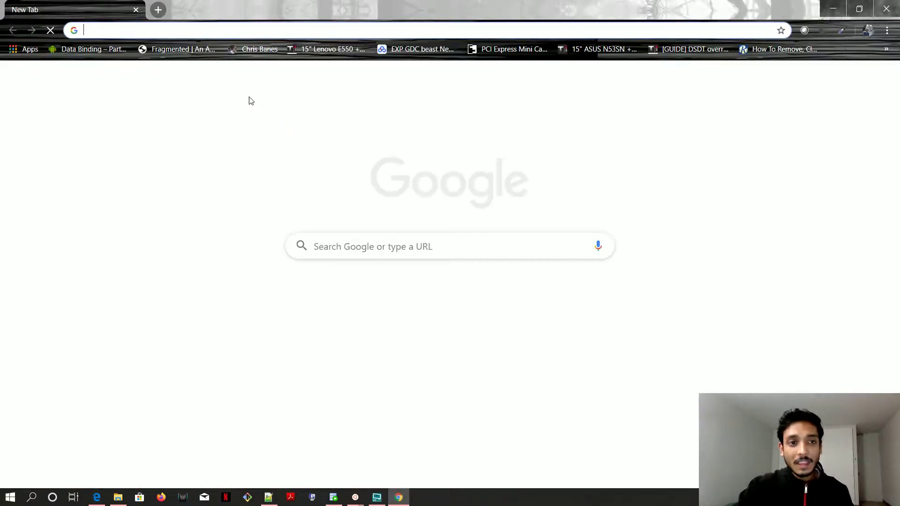
pyautogui.write('localhost/bbuy/')
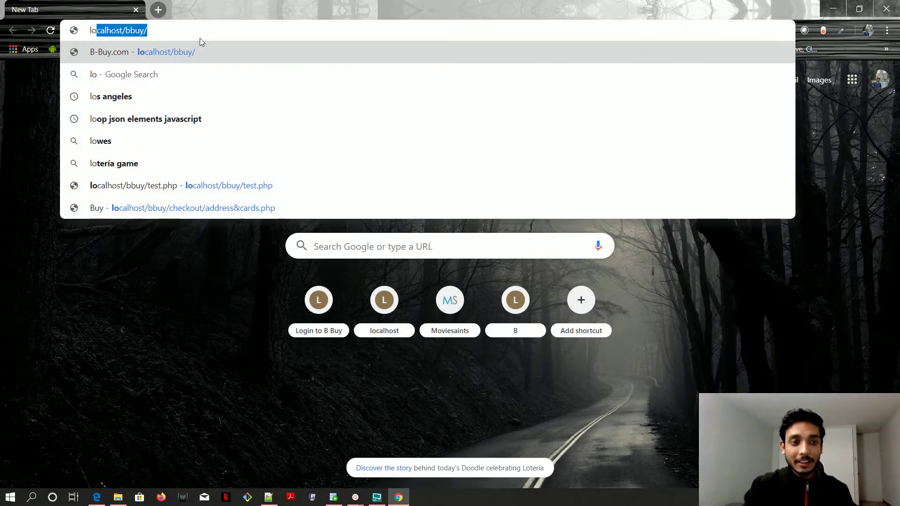
pyautogui.press('Right')
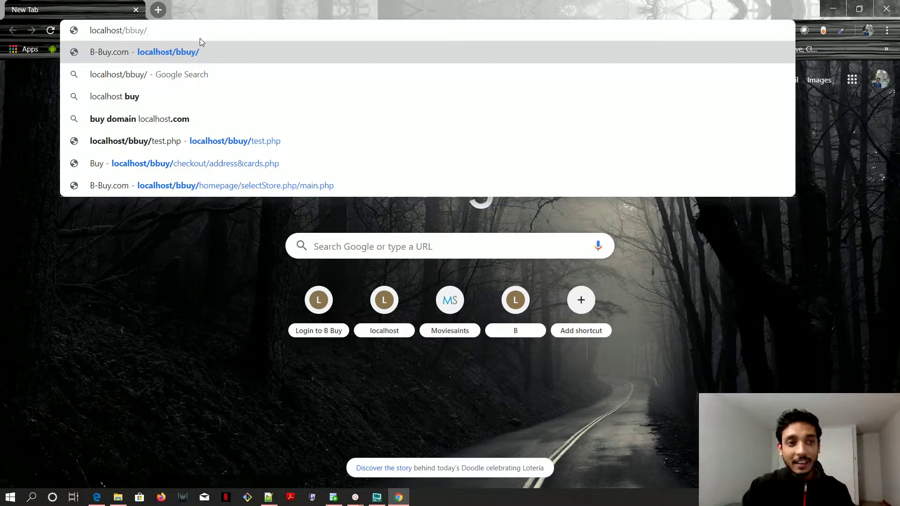
pyautogui.press('Return')
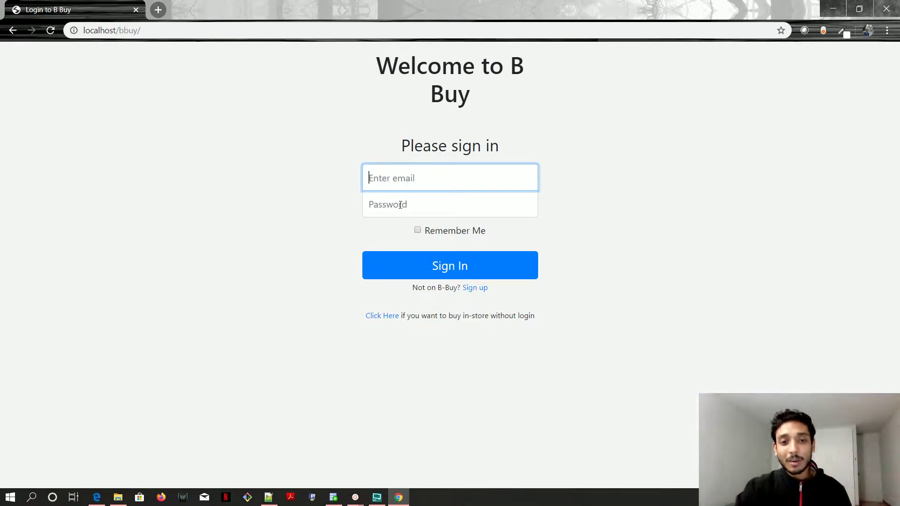
# Leave the sign-in fields empty and enter the B-Buy shop for in-store buying without login.
pyautogui.press('Tab')
pyautogui.click(408, 188)
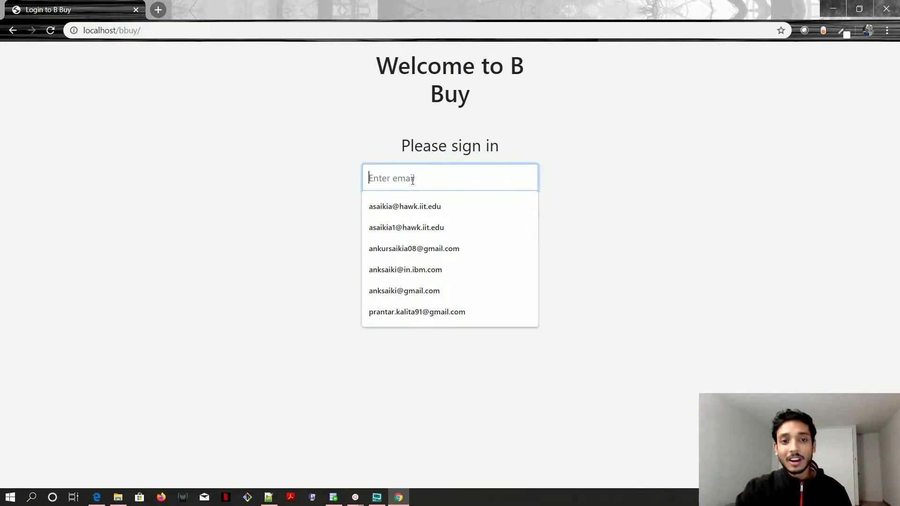
pyautogui.click(550, 195)
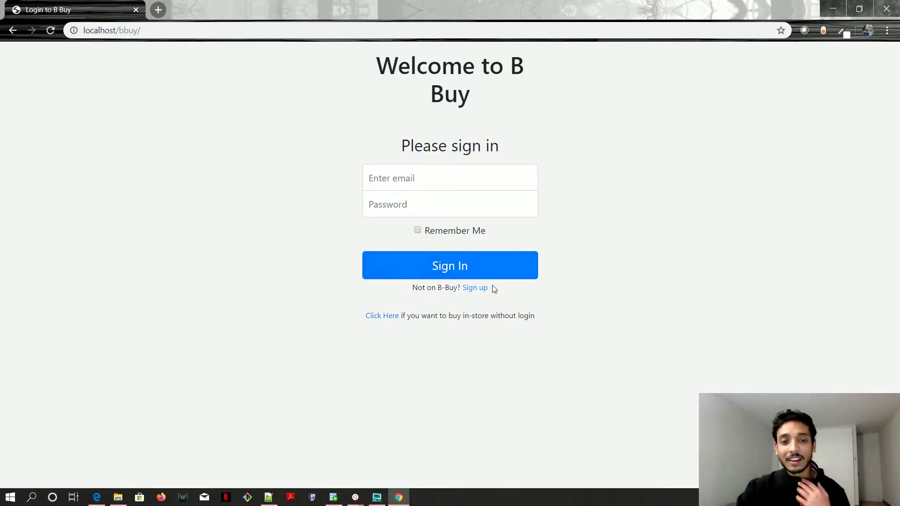
pyautogui.click(387, 320)
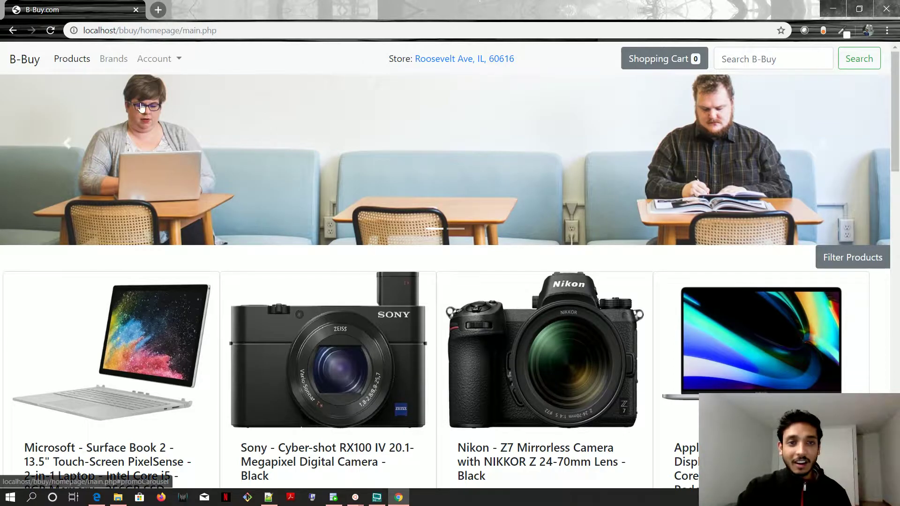
# Browse the B-Buy product catalogue and examine the items' stock levels and unit prices.
pyautogui.scroll(-2, 127, 115)
pyautogui.scroll(-20, 450, 282)
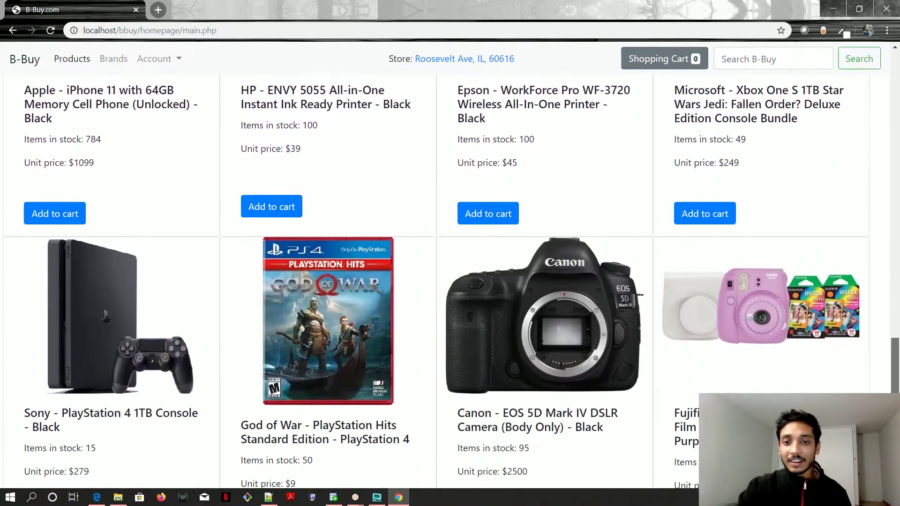
pyautogui.scroll(20, 450, 282)
pyautogui.scroll(8, 450, 281)
pyautogui.scroll(-20, 450, 281)
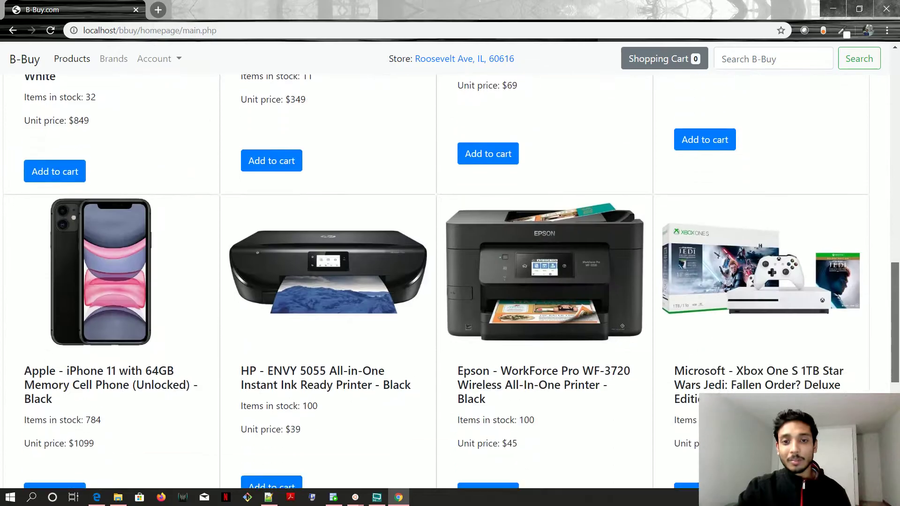
pyautogui.scroll(6, 450, 281)
pyautogui.scroll(10, 505, 175)
pyautogui.scroll(-8, 505, 175)
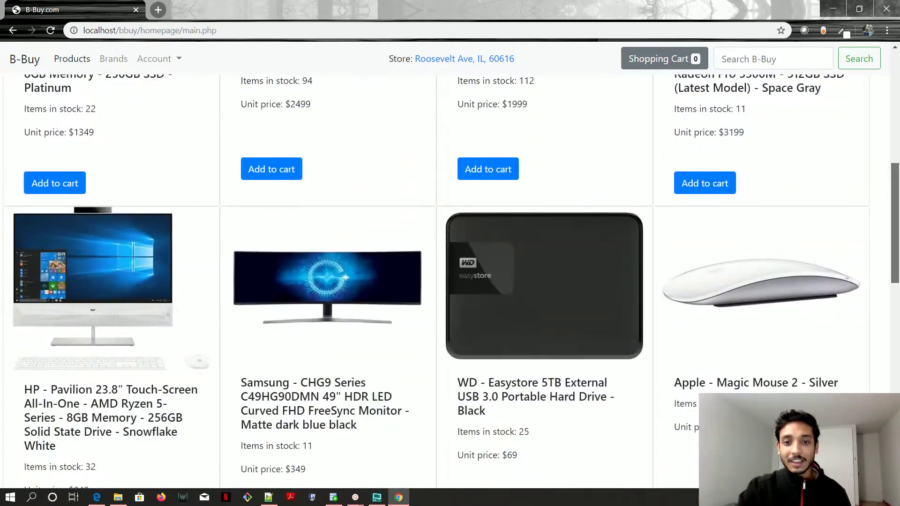
pyautogui.scroll(4, 505, 175)
# Examine the items in stock and the unit price of the Nikon Z7 camera at the Roosevelt Ave store.
pyautogui.moveTo(459, 196); pyautogui.dragTo(535, 198)
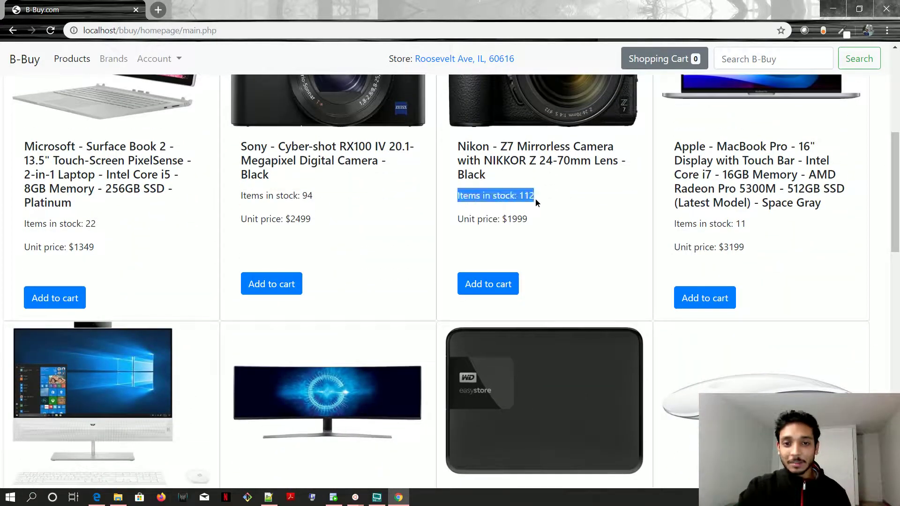
pyautogui.click(515, 199)
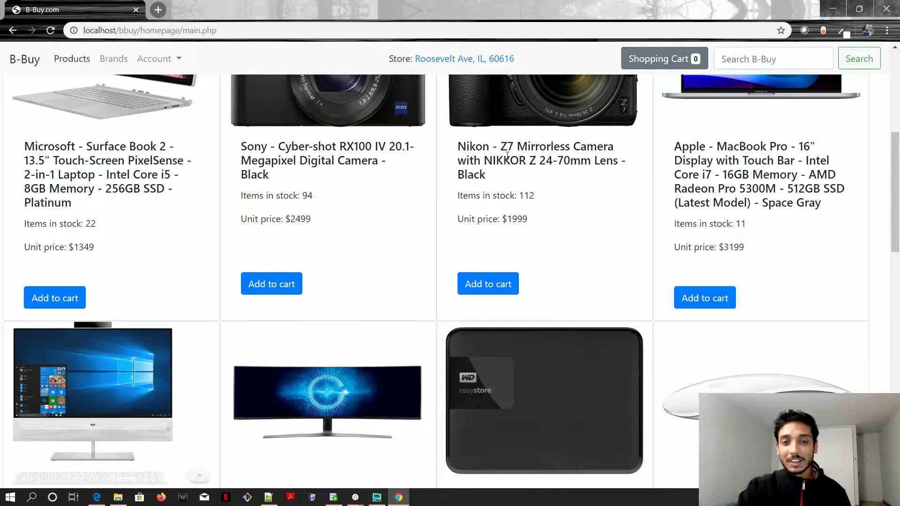
pyautogui.scroll(2, 508, 166)
pyautogui.moveTo(519, 298); pyautogui.dragTo(548, 302)
pyautogui.click(498, 298)
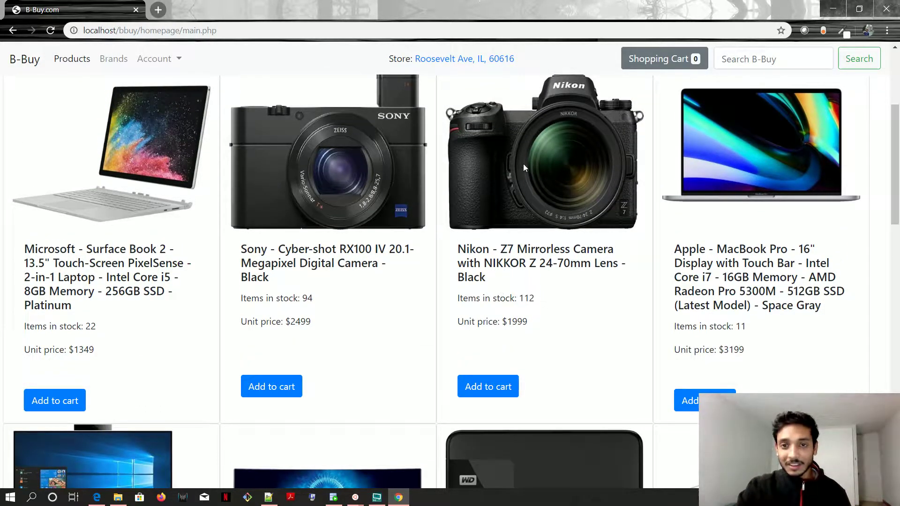
pyautogui.moveTo(502, 321); pyautogui.dragTo(533, 323)
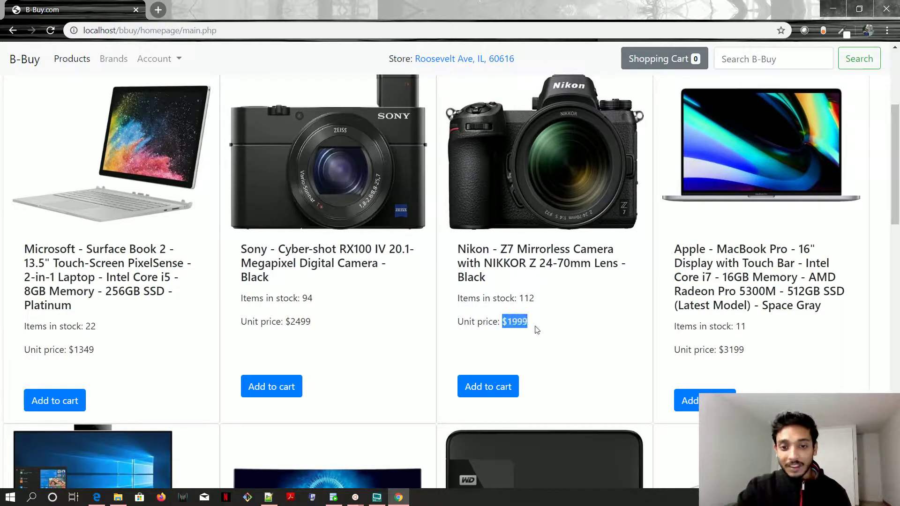
# Switch the selected store to the North Ave location.
pyautogui.click(474, 61)
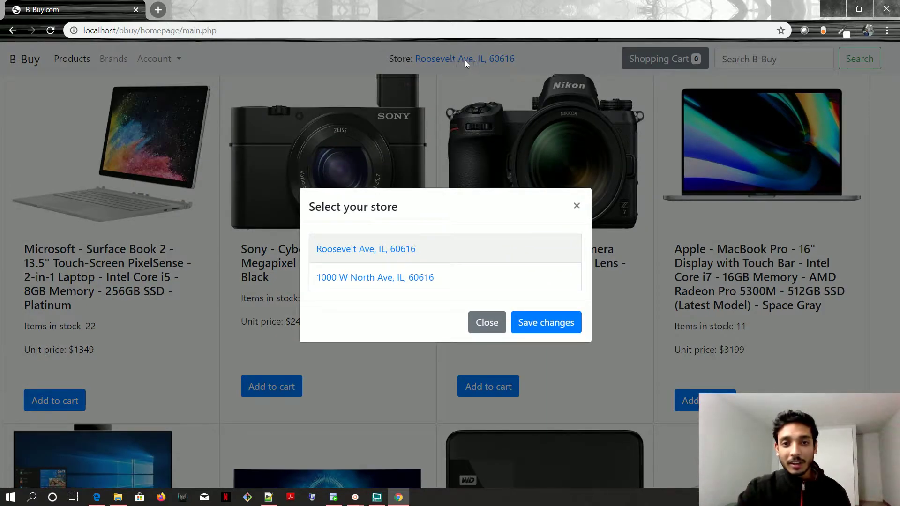
pyautogui.click(391, 280)
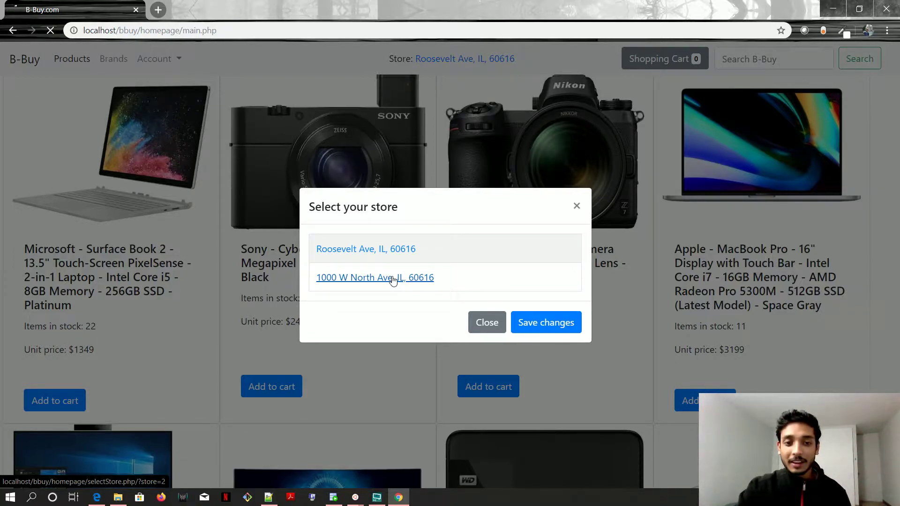
pyautogui.scroll(-4, 392, 280)
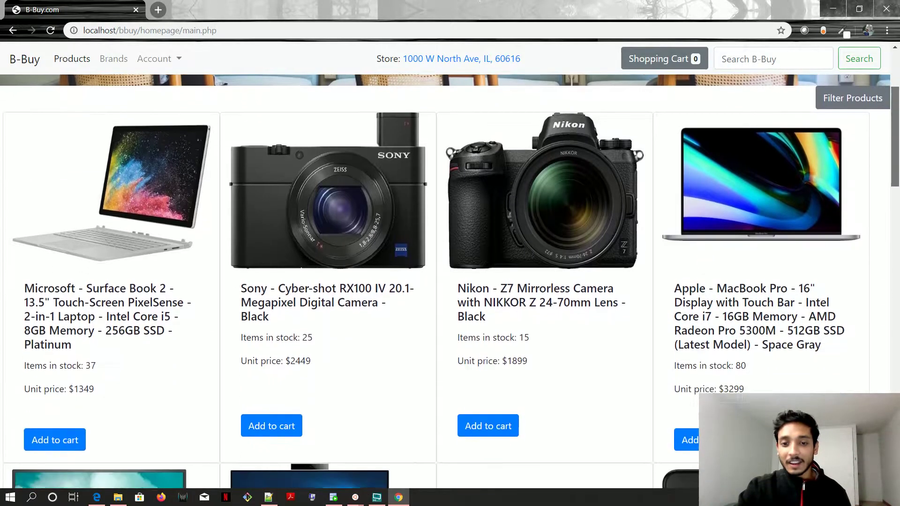
# Examine the Nikon Z7 camera's items in stock and unit price at the North Ave store for comparison.
pyautogui.moveTo(459, 308); pyautogui.dragTo(533, 317)
pyautogui.click(532, 317)
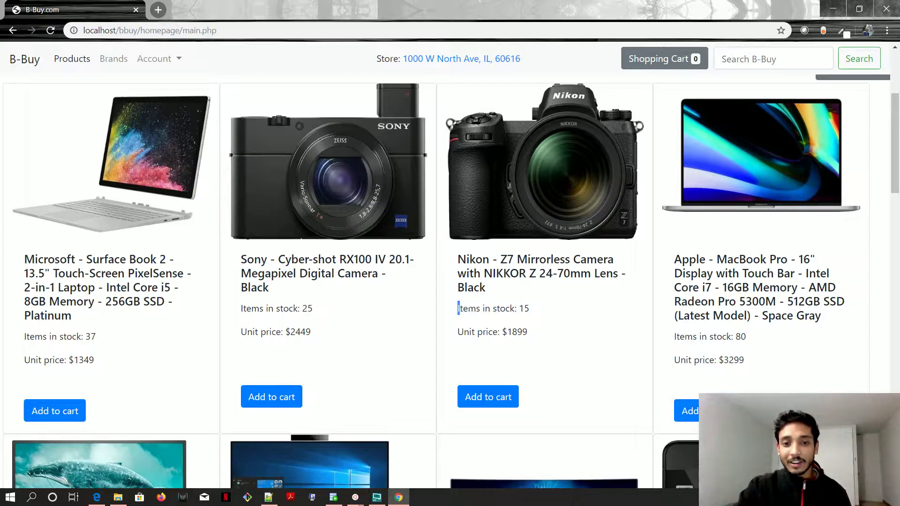
pyautogui.moveTo(458, 308); pyautogui.dragTo(538, 313)
pyautogui.doubleClick(524, 308)
pyautogui.click(535, 313)
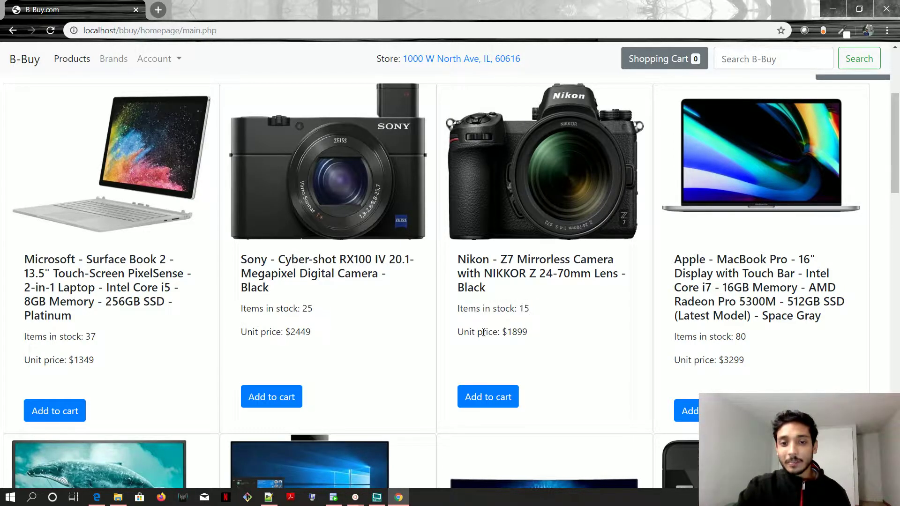
pyautogui.moveTo(463, 335); pyautogui.dragTo(546, 338)
pyautogui.click(546, 337)
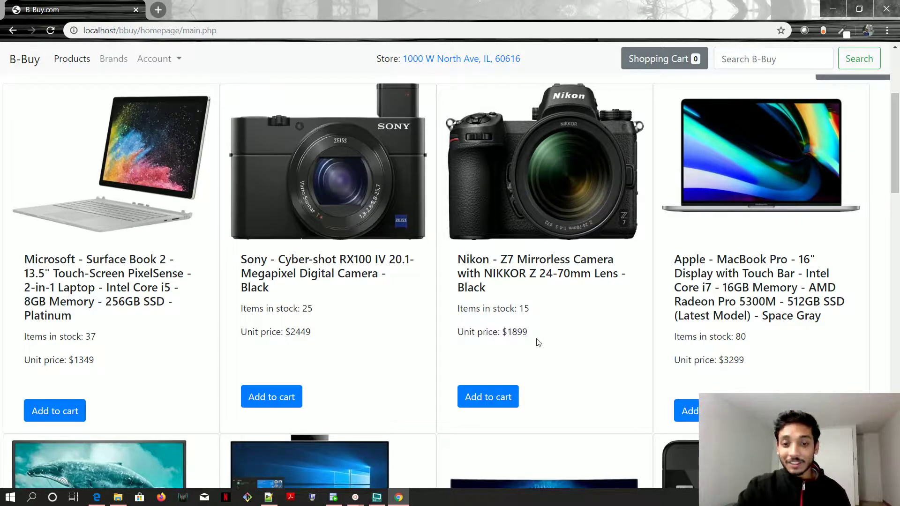
# Look through the promotional carousel and the product listings of the North Ave store.
pyautogui.moveTo(897, 174); pyautogui.dragTo(898, 108)
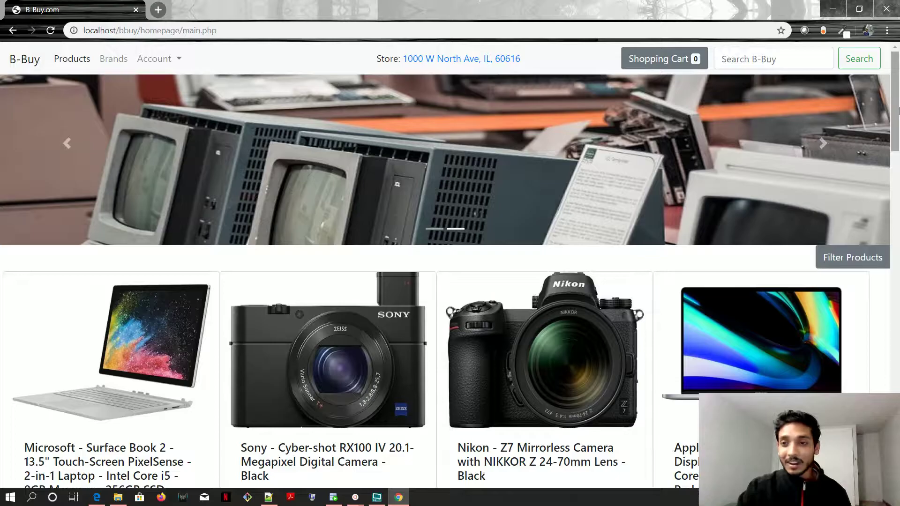
pyautogui.scroll(-4, 898, 110)
pyautogui.moveTo(897, 109); pyautogui.dragTo(898, 61)
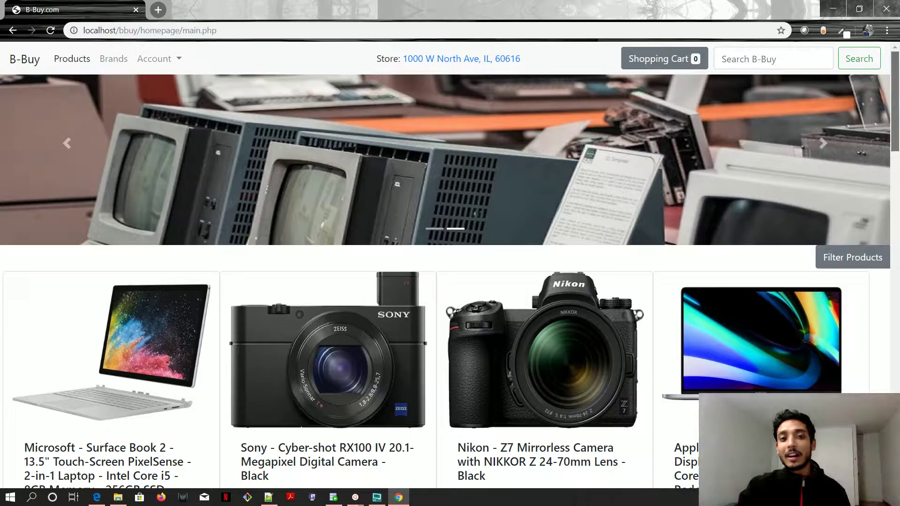
pyautogui.scroll(-1, 450, 270)
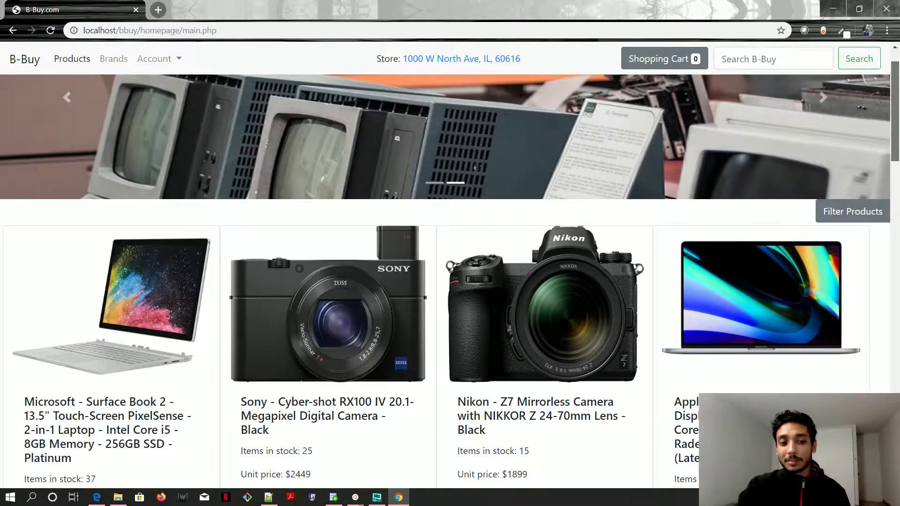
pyautogui.scroll(-2, 450, 274)
pyautogui.scroll(-7, 890, 212)
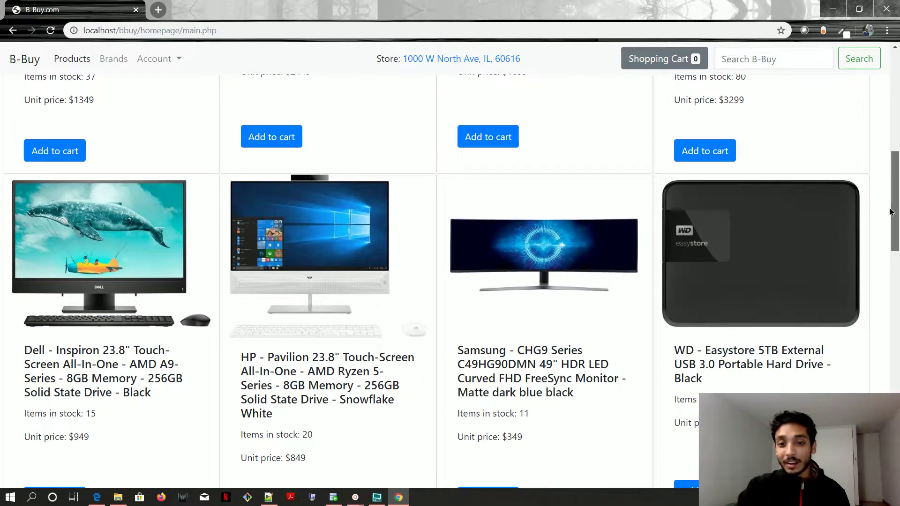
pyautogui.scroll(-2, 890, 211)
pyautogui.scroll(12, 890, 212)
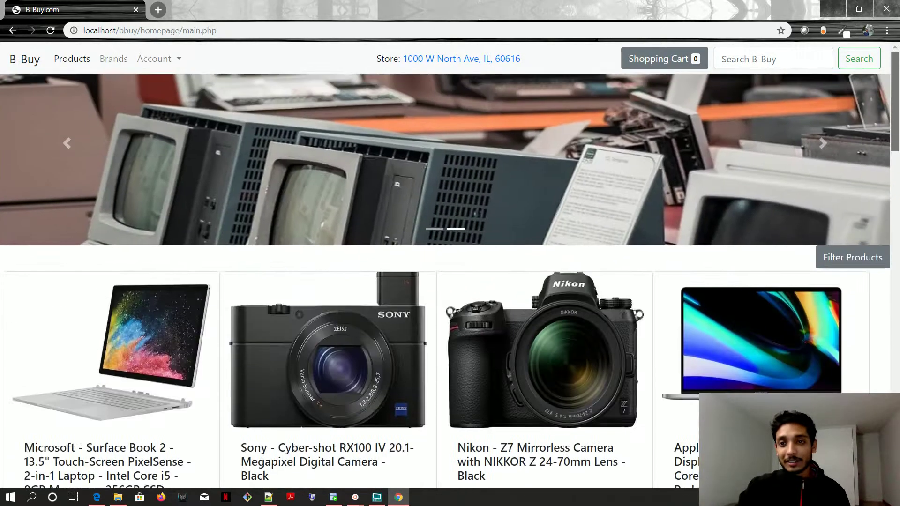
# Search the store for "samsung" and look over the matching products.
pyautogui.click(804, 62)
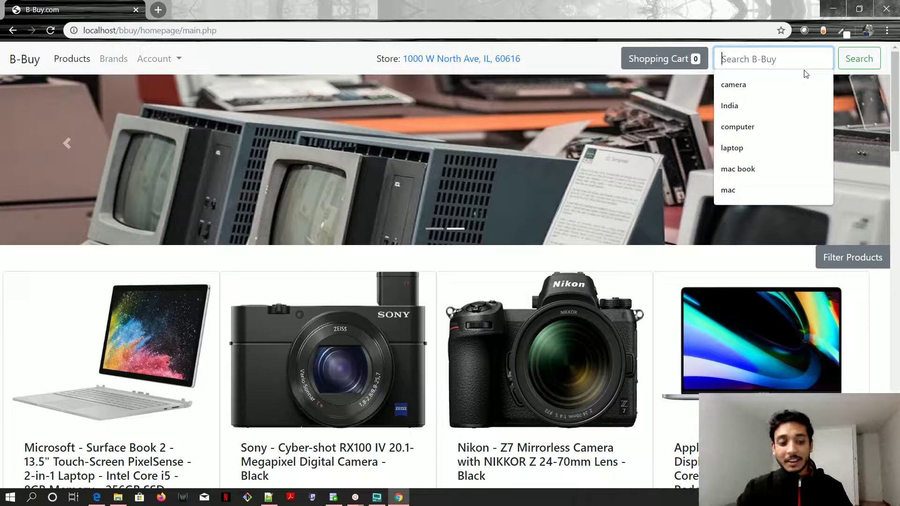
pyautogui.write('samsung')
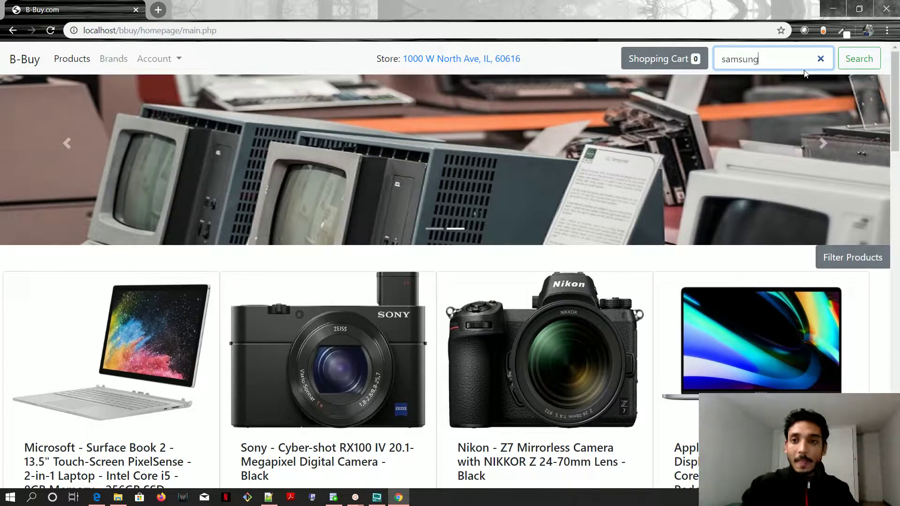
pyautogui.click(871, 61)
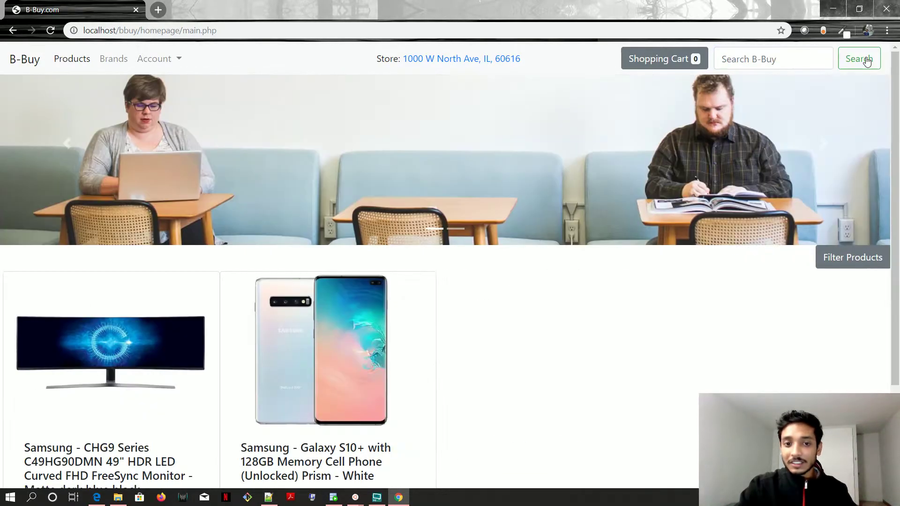
pyautogui.scroll(-3, 878, 154)
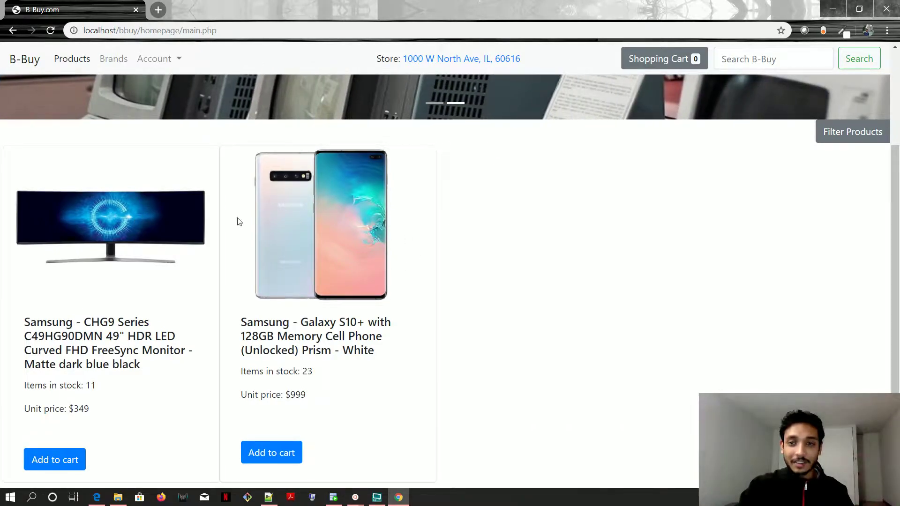
pyautogui.scroll(3, 898, 200)
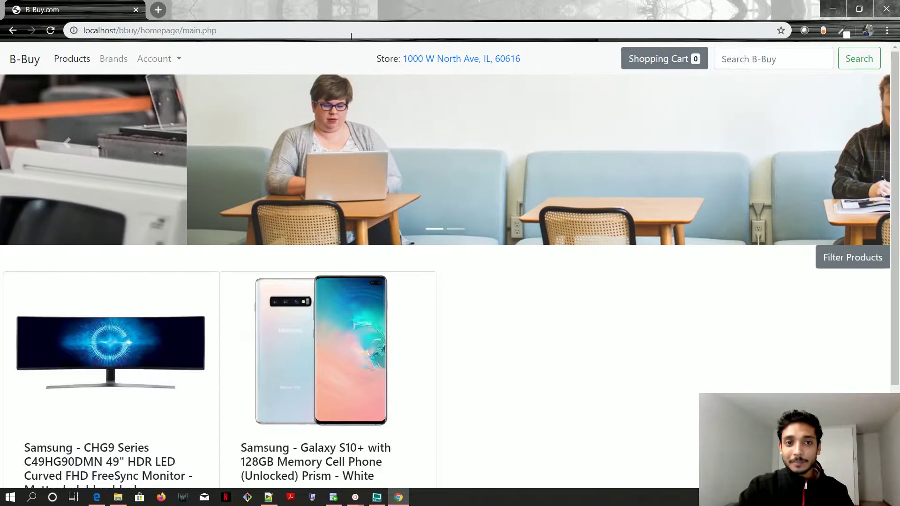
# Reload the shop's main page to return from the samsung search to the full product list.
pyautogui.click(351, 32)
pyautogui.press('Return')
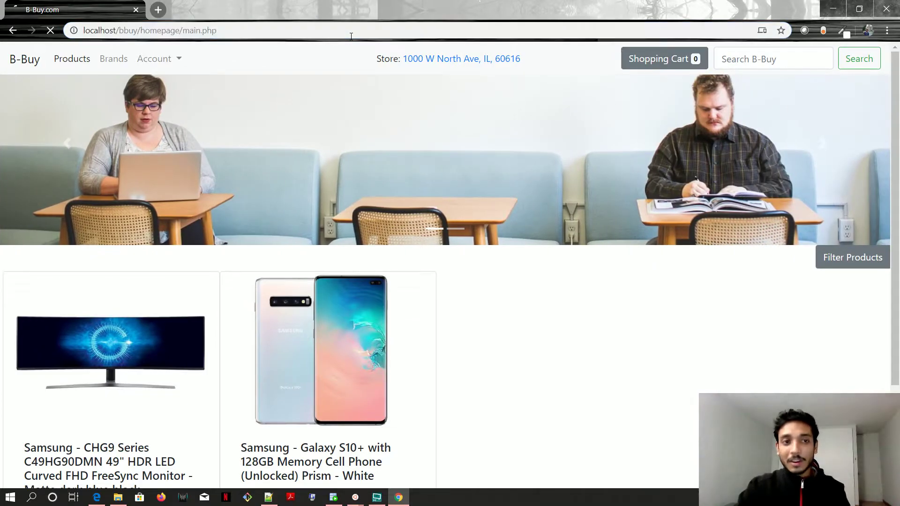
pyautogui.scroll(-3, 895, 108)
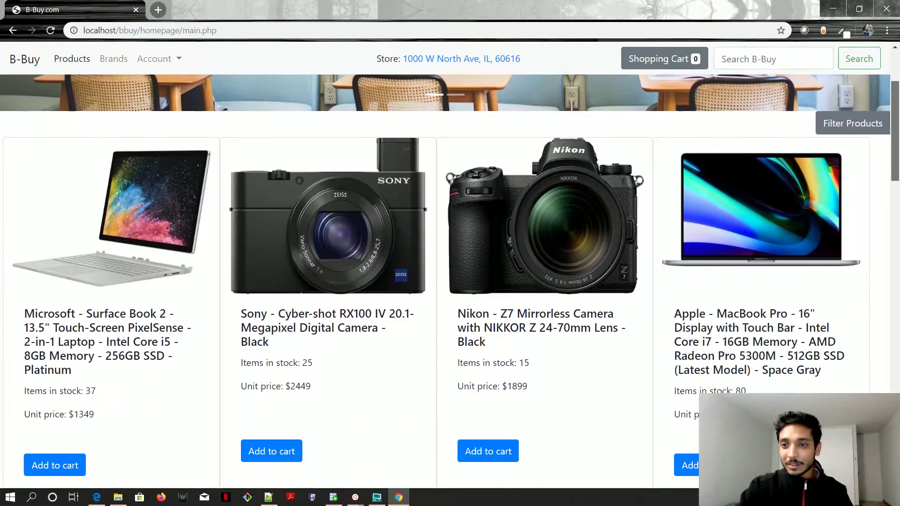
# Show the product filters and look over their categories, highlighting Computer and its Laptop subcategory.
pyautogui.click(864, 123)
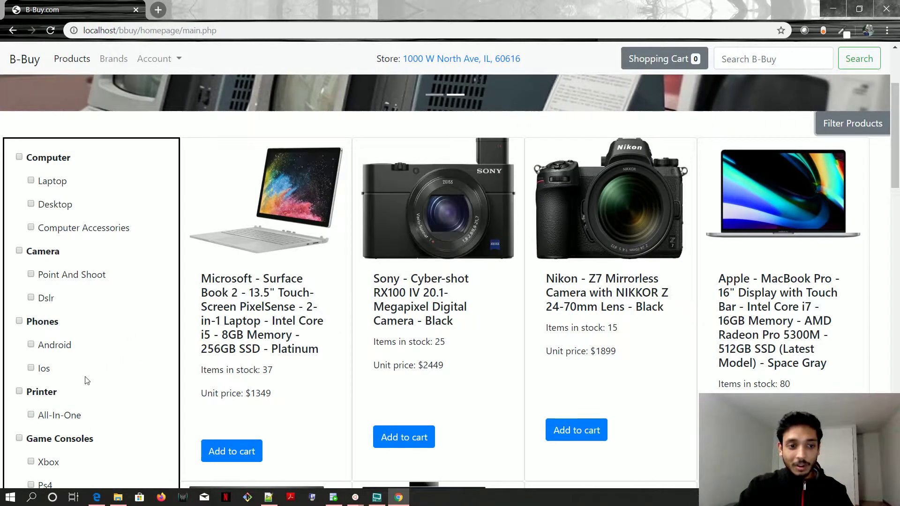
pyautogui.scroll(-2, 894, 281)
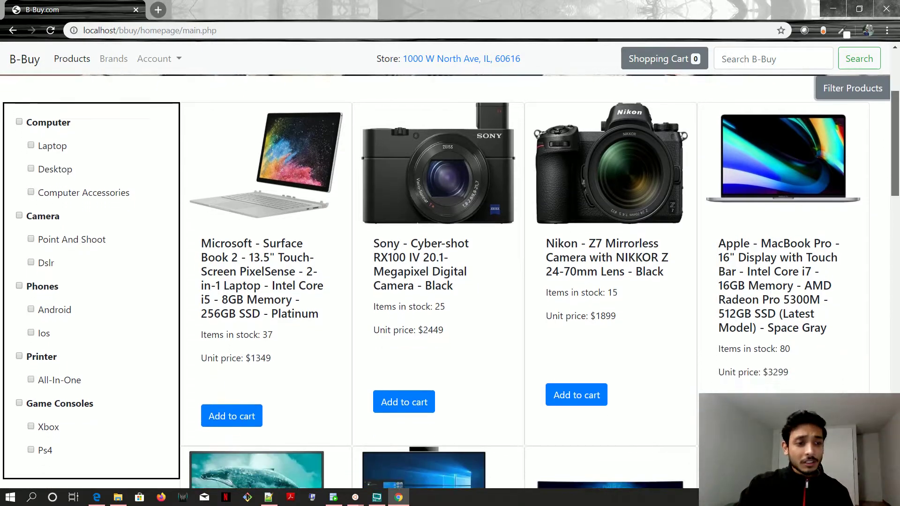
pyautogui.scroll(1, 450, 281)
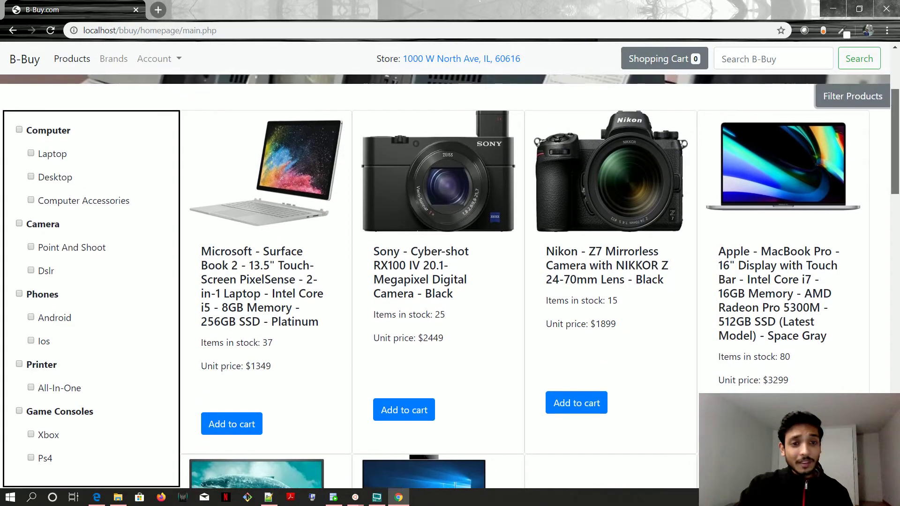
pyautogui.scroll(1, 47, 169)
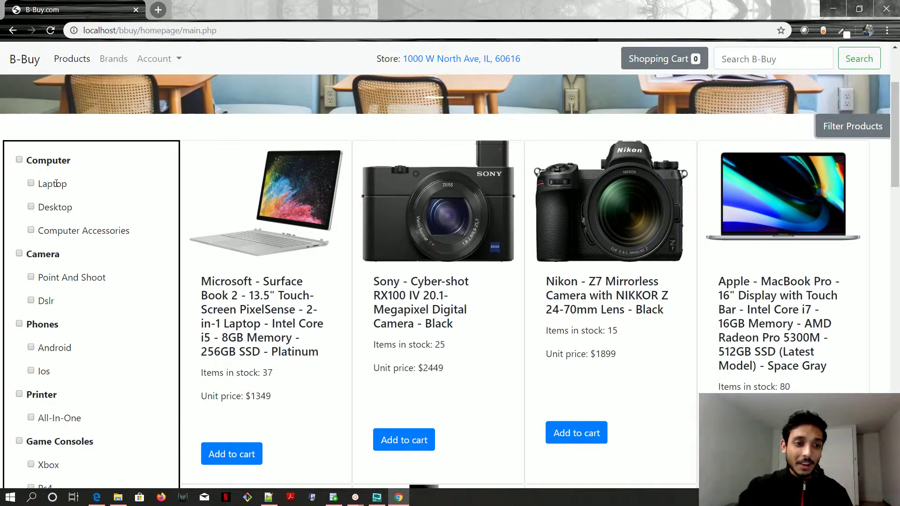
pyautogui.moveTo(43, 184); pyautogui.dragTo(68, 186)
pyautogui.moveTo(29, 160); pyautogui.dragTo(106, 165)
pyautogui.moveTo(42, 185); pyautogui.dragTo(92, 187)
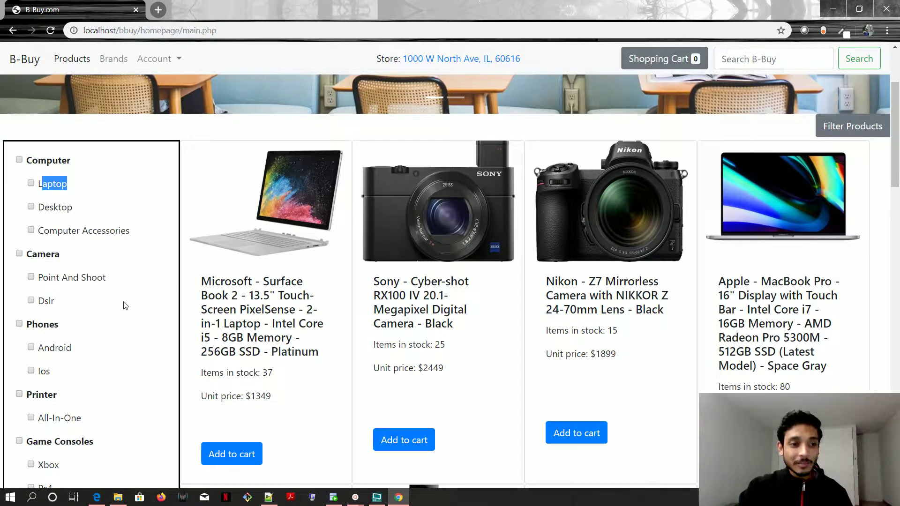
# Filter the products by Laptop, Desktop and Computer Accessories one at a time, clearing each filter after viewing its products.
pyautogui.click(30, 183)
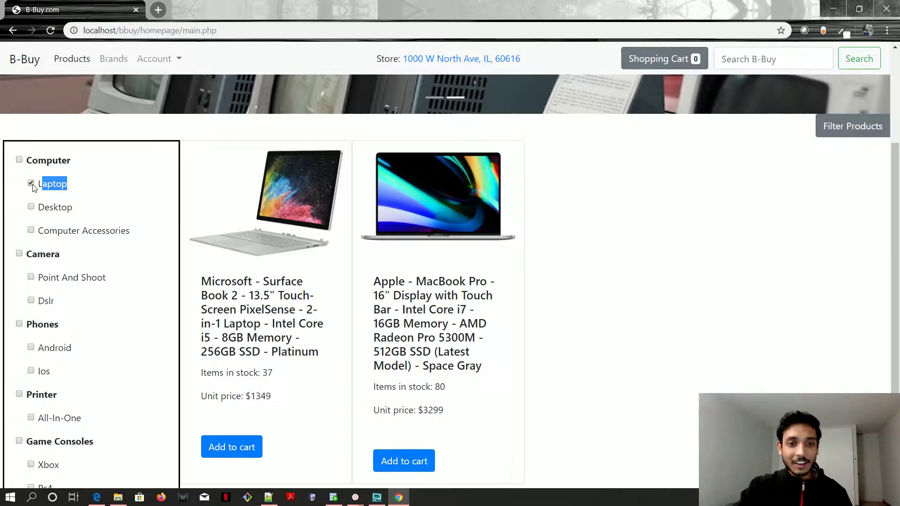
pyautogui.scroll(-1, 839, 169)
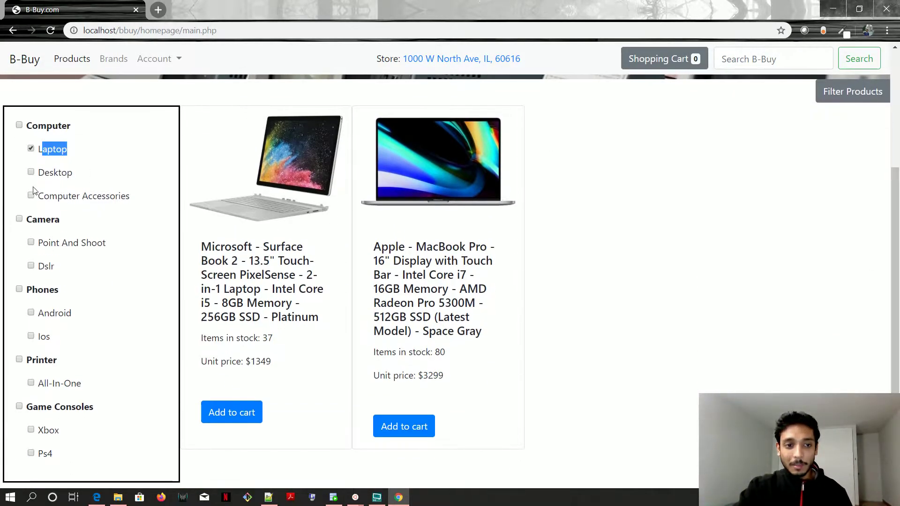
pyautogui.click(31, 149)
pyautogui.click(31, 173)
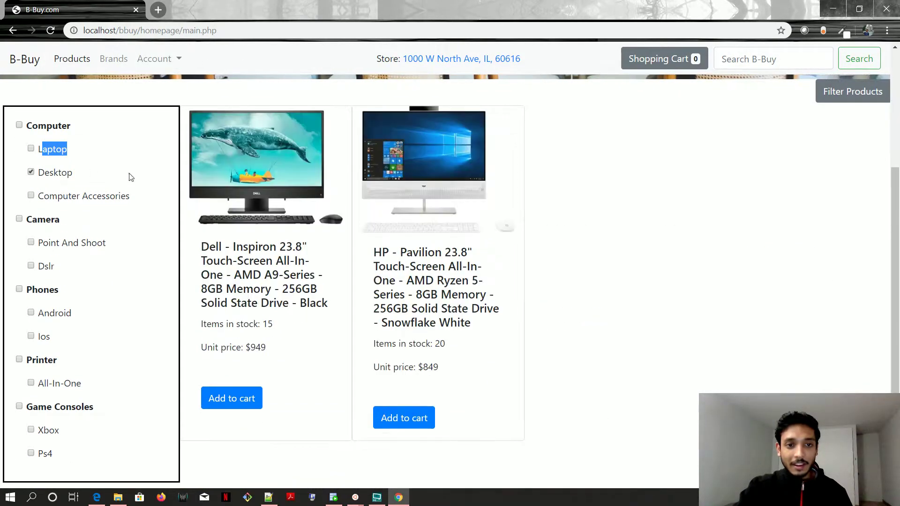
pyautogui.click(31, 173)
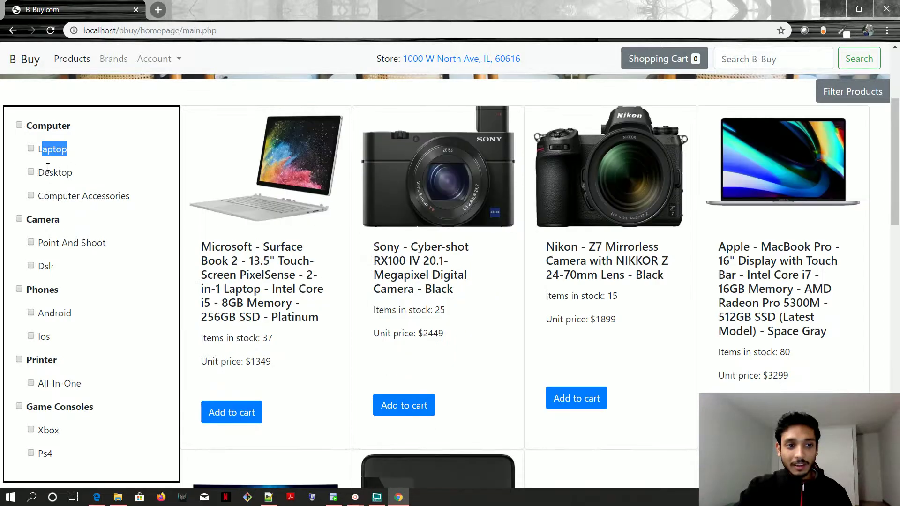
pyautogui.click(31, 195)
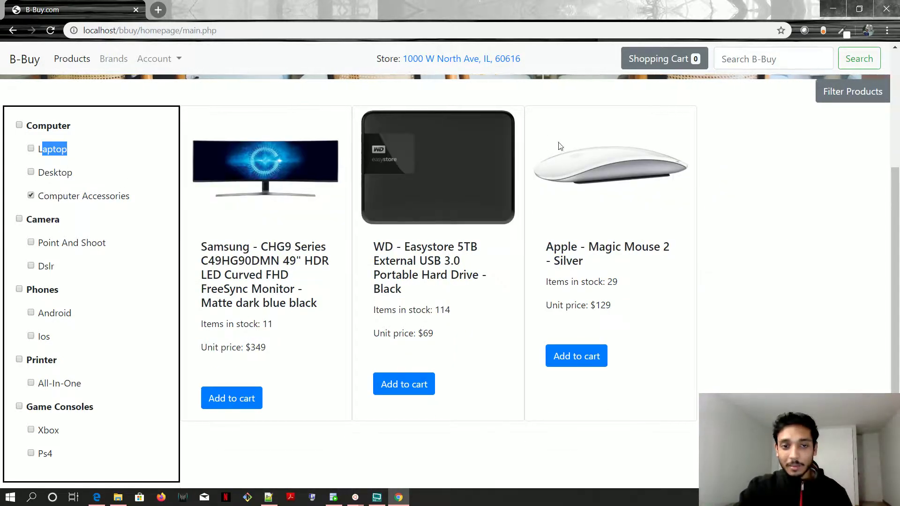
pyautogui.click(31, 196)
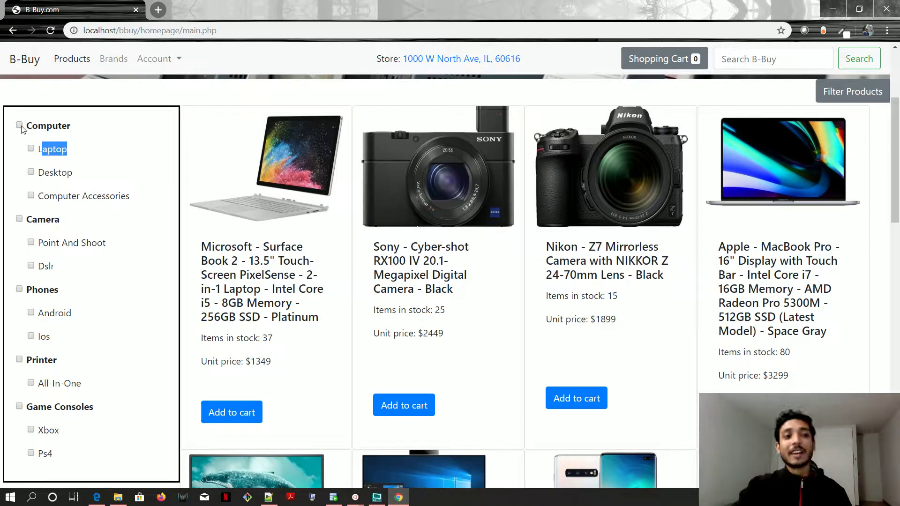
# Filter the products by the whole Computer category, look through the listings and clear the filter.
pyautogui.click(19, 125)
pyautogui.scroll(4, 449, 253)
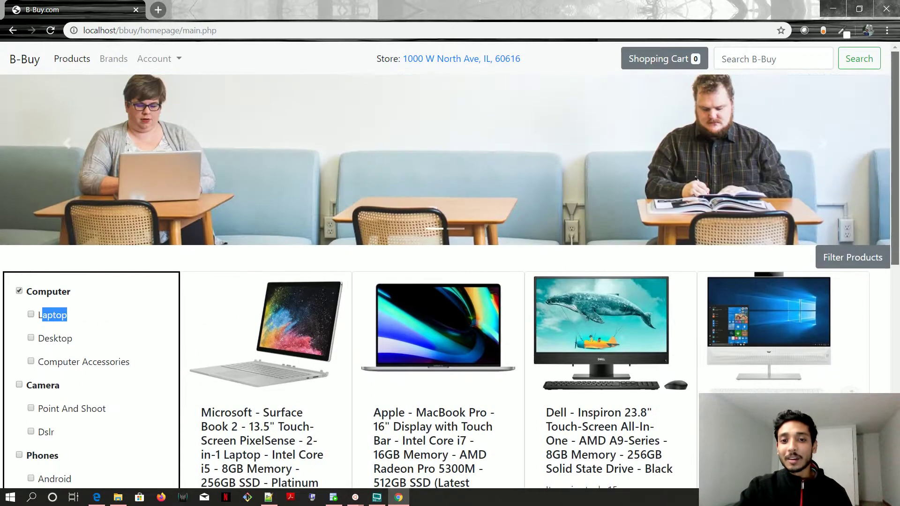
pyautogui.scroll(-9, 78, 265)
pyautogui.scroll(8, 77, 265)
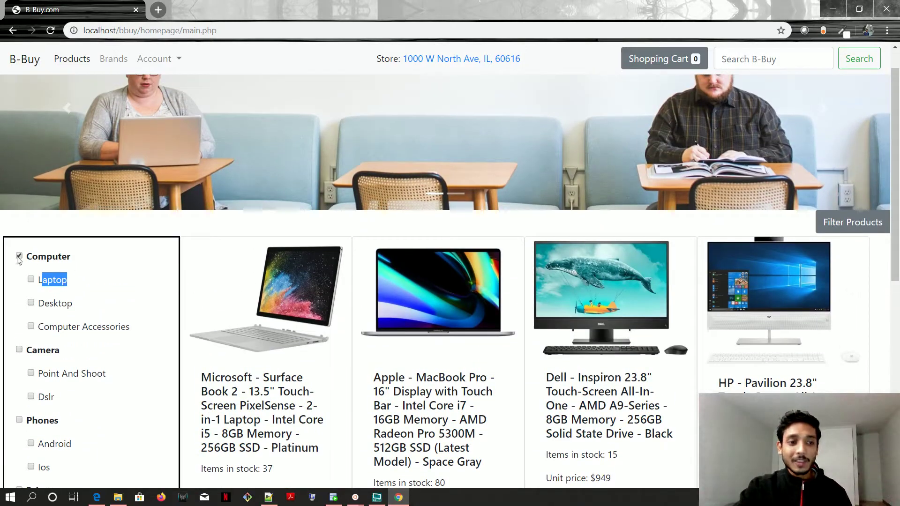
pyautogui.click(19, 257)
# Look through the unfiltered product list and add the Apple iPhone 11 64GB in black to the cart.
pyautogui.scroll(-4, 18, 259)
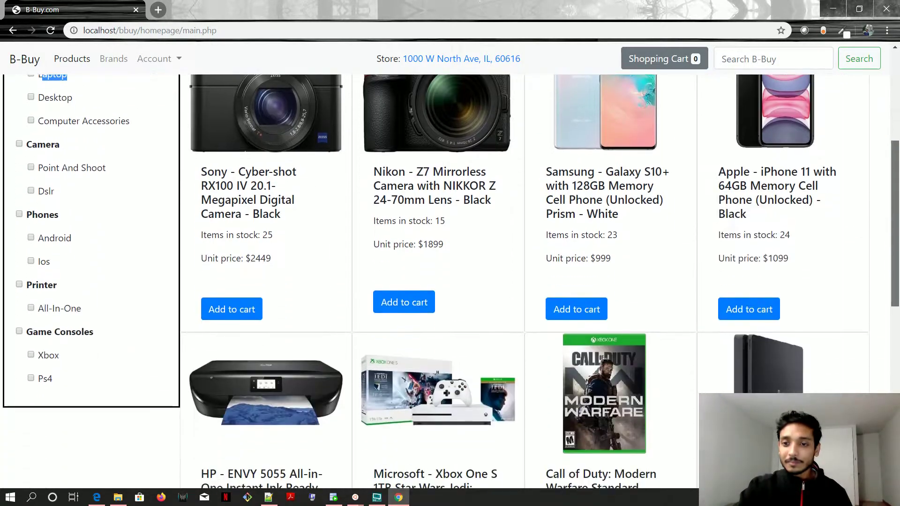
pyautogui.scroll(-8, 450, 282)
pyautogui.scroll(11, 450, 281)
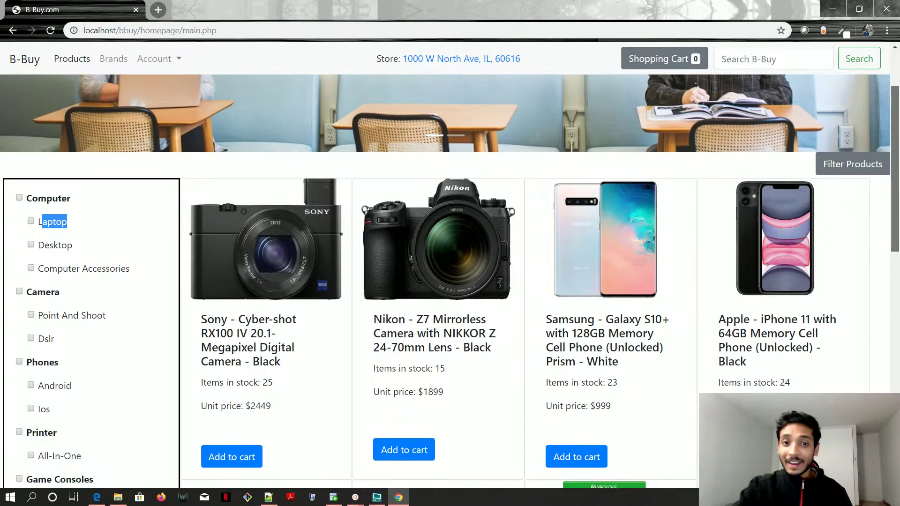
pyautogui.scroll(2, 449, 282)
pyautogui.scroll(-4, 450, 281)
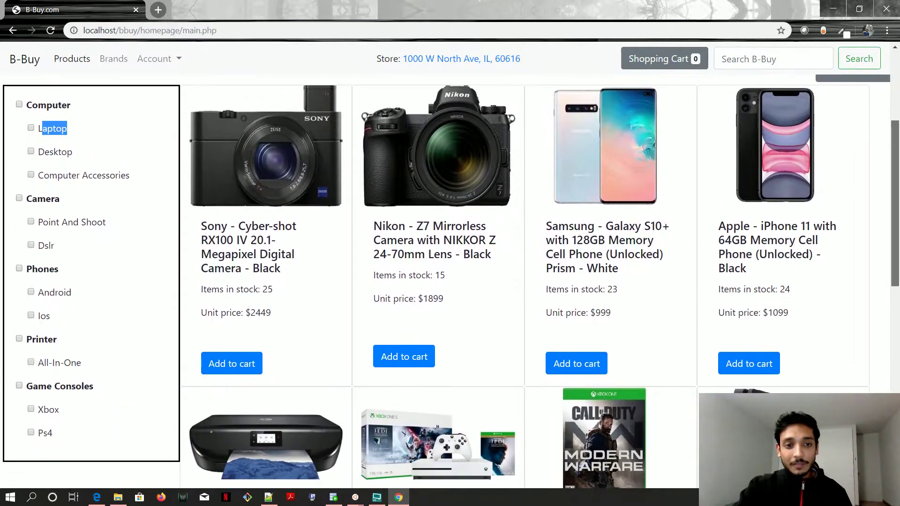
pyautogui.scroll(-2, 449, 281)
pyautogui.scroll(1, 450, 281)
pyautogui.scroll(2, 750, 384)
pyautogui.click(751, 389)
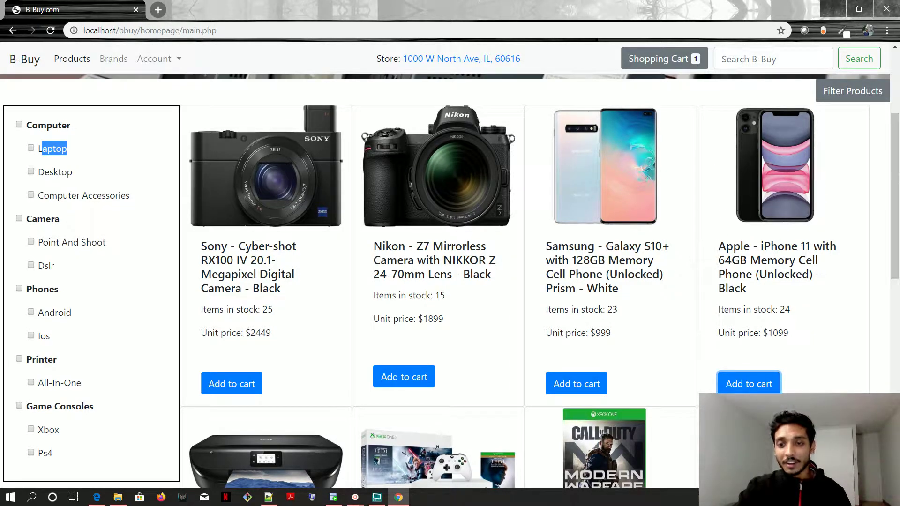
# Add the Samsung Galaxy S10+ 128GB in Prism White to the cart and open the shopping cart.
pyautogui.scroll(-2, 892, 197)
pyautogui.scroll(1, 450, 281)
pyautogui.scroll(-1, 450, 282)
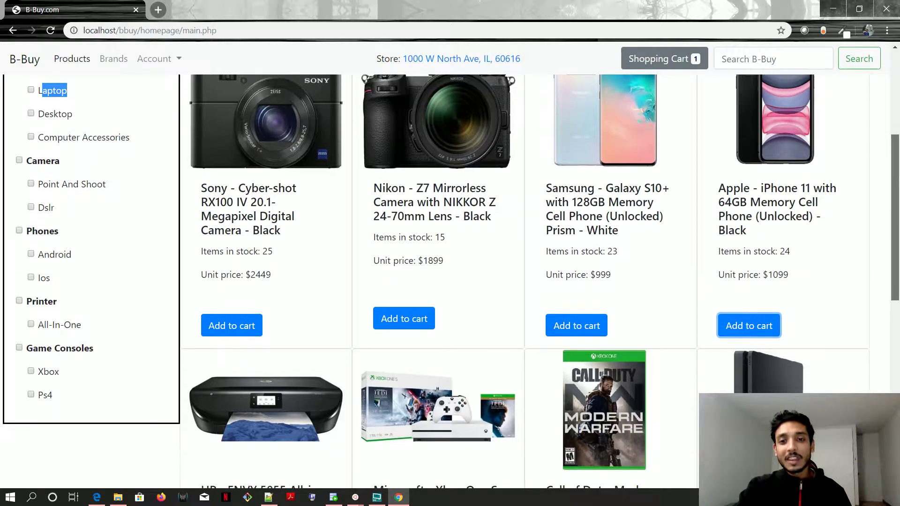
pyautogui.scroll(1, 426, 301)
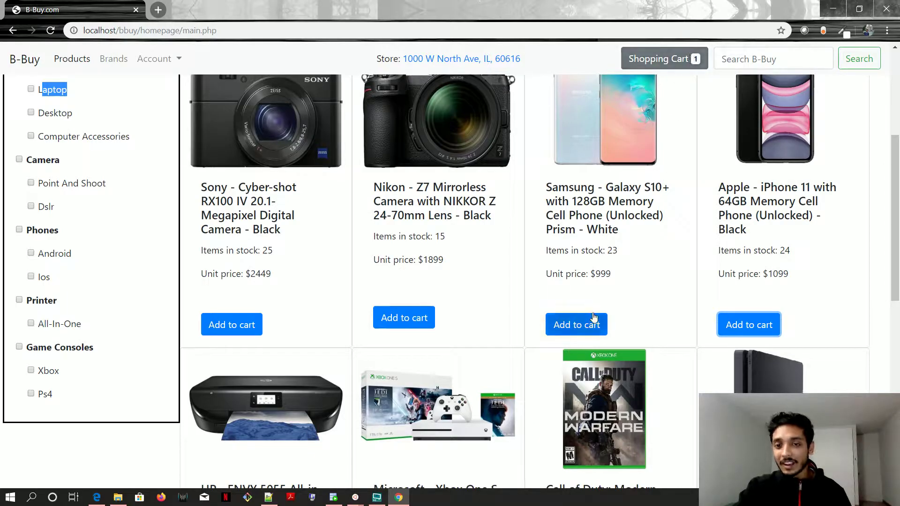
pyautogui.click(572, 328)
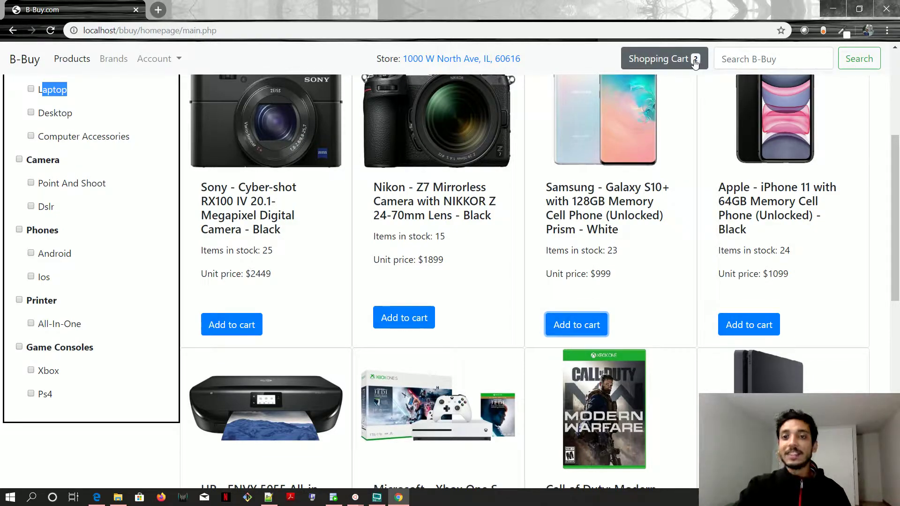
pyautogui.scroll(5, 742, 73)
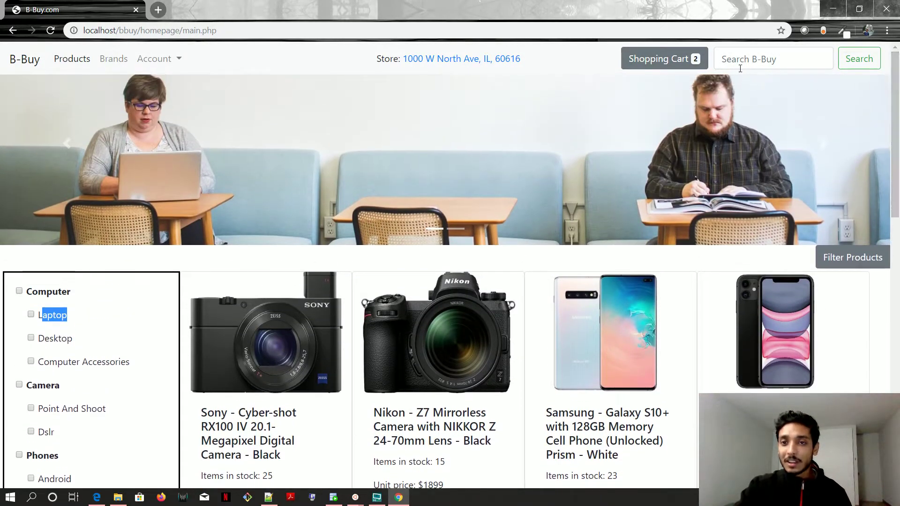
pyautogui.click(687, 68)
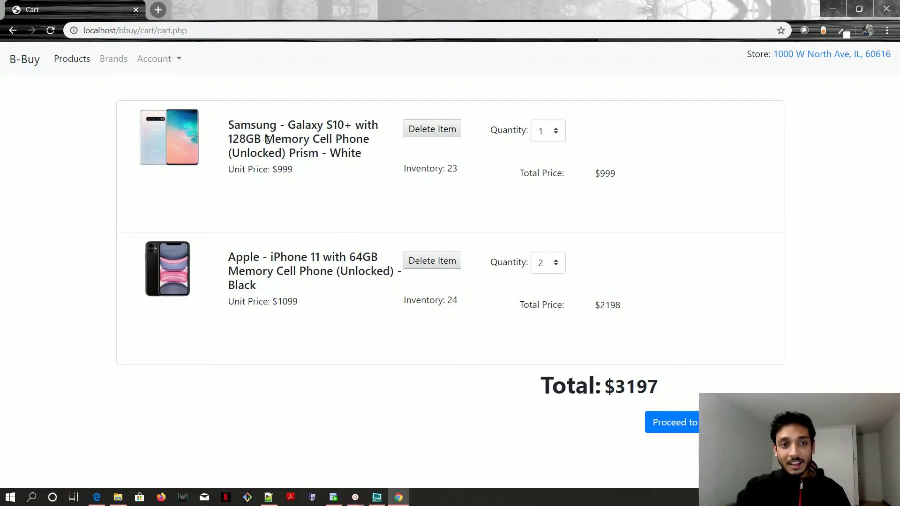
# Set the Samsung Galaxy S10+ quantity in the cart to 6 and return it to 1.
pyautogui.click(554, 134)
pyautogui.click(558, 210)
pyautogui.click(549, 136)
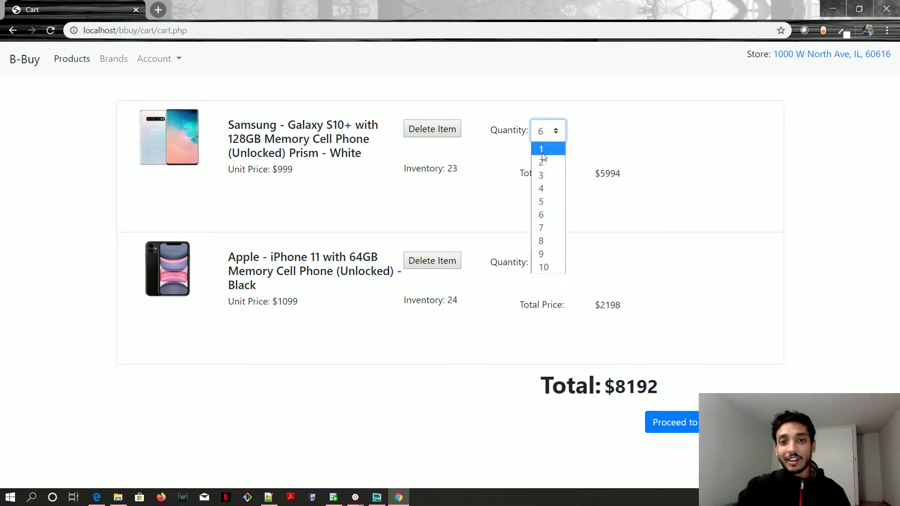
pyautogui.click(543, 150)
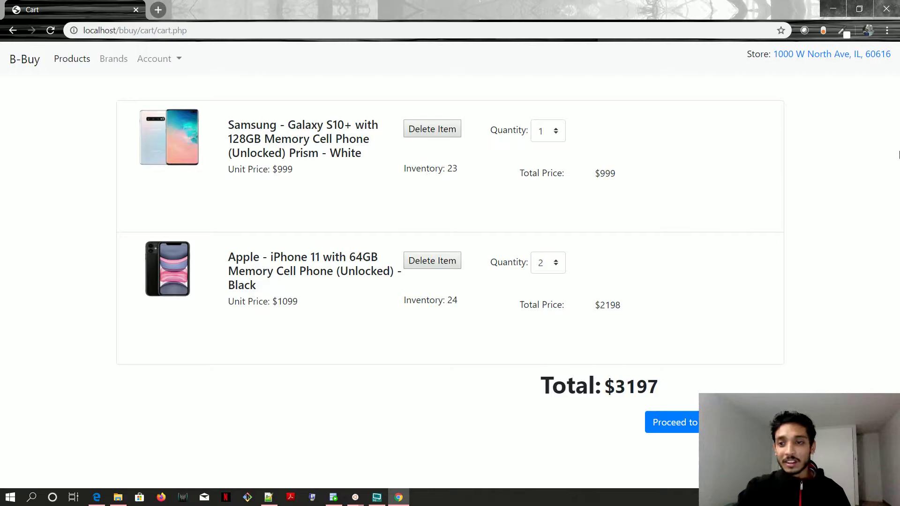
# Set the Apple iPhone 11 quantity in the cart to 5 and reduce it to 1.
pyautogui.click(545, 265)
pyautogui.click(539, 331)
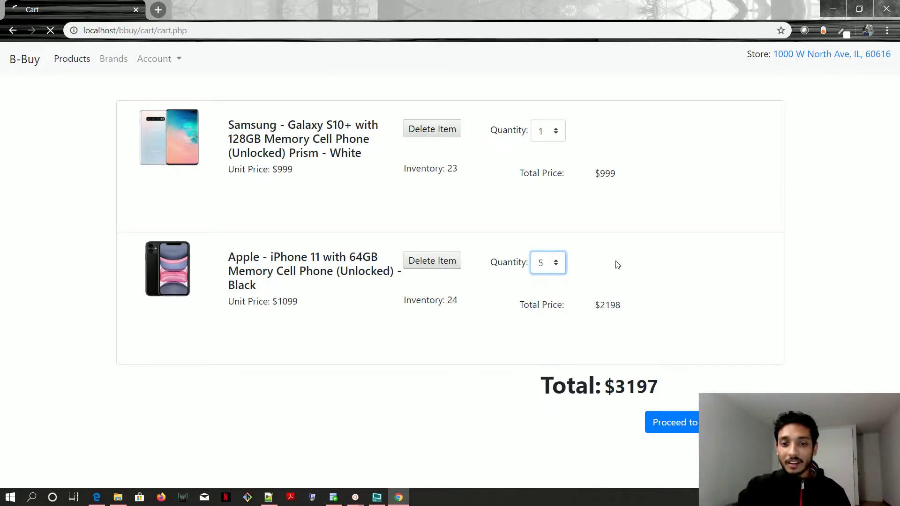
pyautogui.click(561, 266)
pyautogui.click(539, 277)
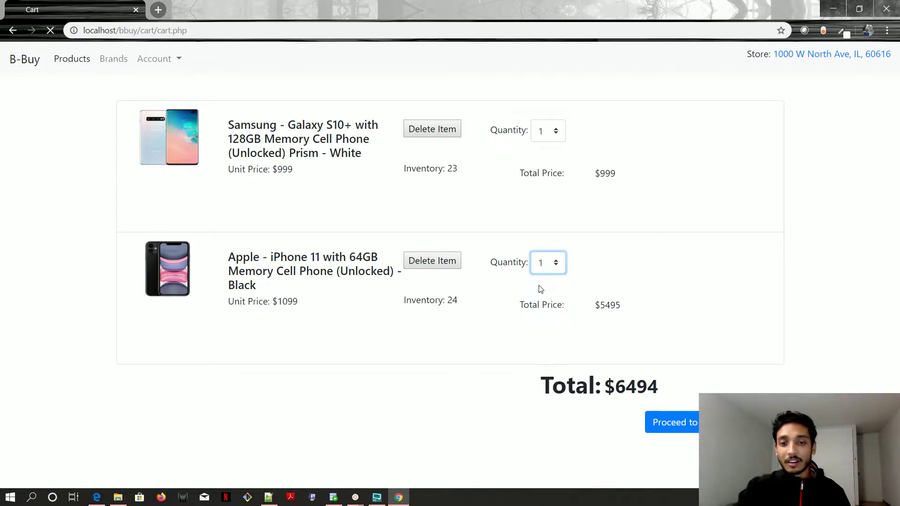
pyautogui.moveTo(857, 235); pyautogui.dragTo(579, 266)
pyautogui.click(594, 274)
pyautogui.click(559, 265)
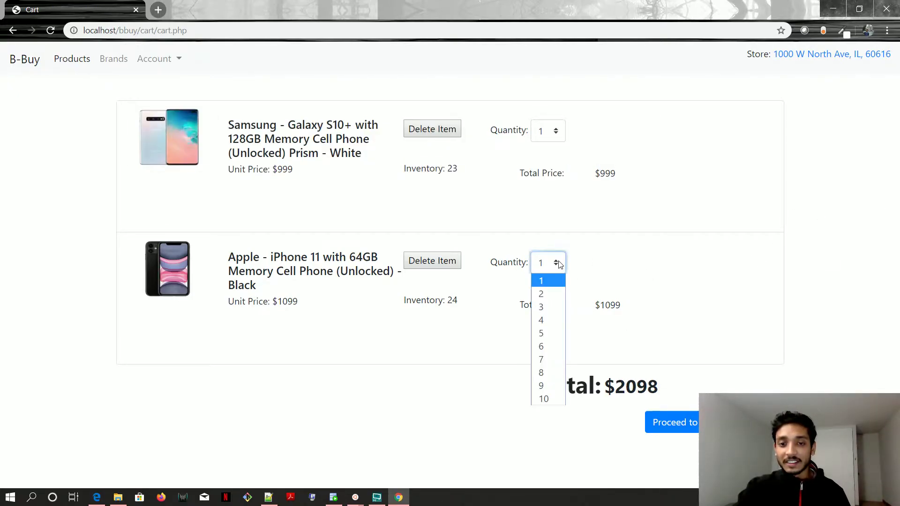
pyautogui.click(660, 267)
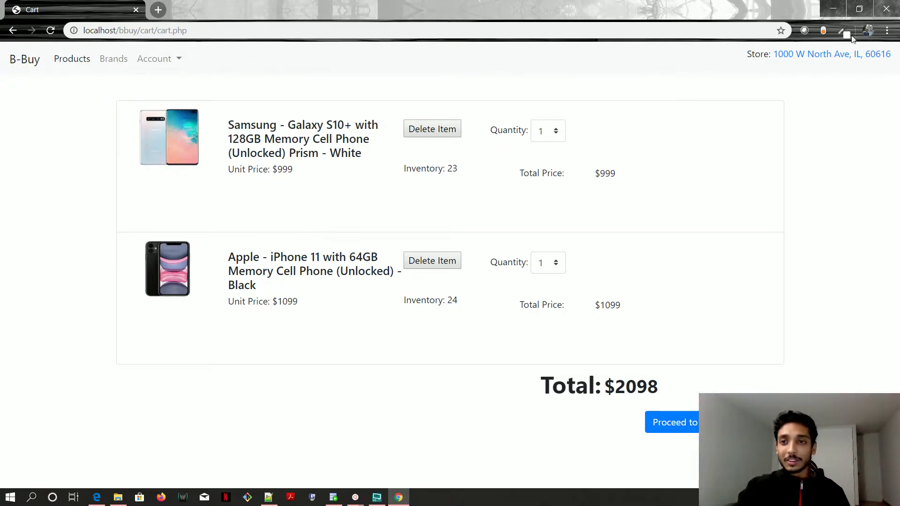
# Check out the cart's two phones and examine their stock levels in the shop's product list.
pyautogui.click(682, 424)
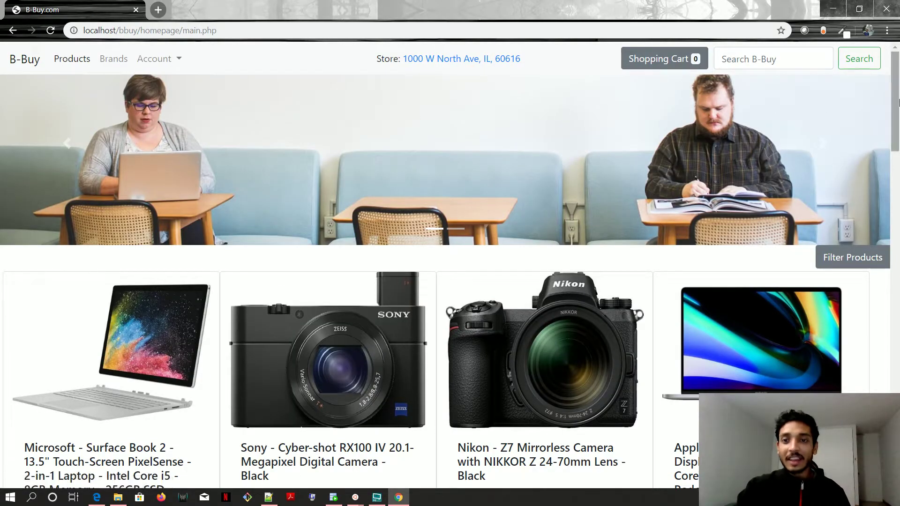
pyautogui.scroll(-15, 898, 103)
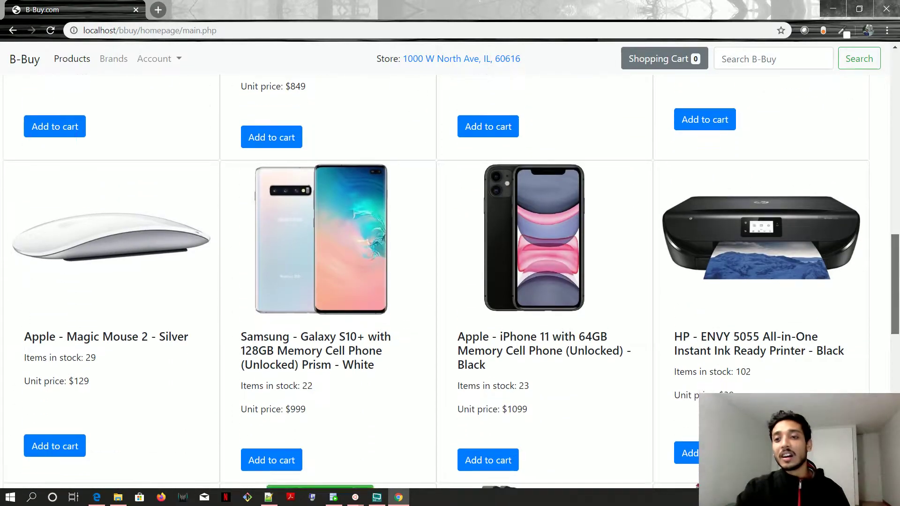
pyautogui.moveTo(898, 285); pyautogui.dragTo(898, 100)
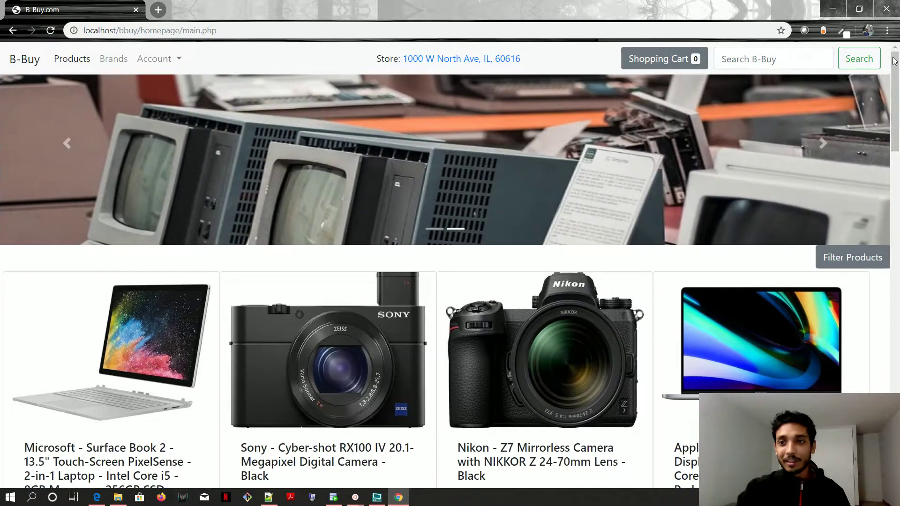
pyautogui.moveTo(895, 100)
pyautogui.mouseDown()
pyautogui.moveTo(895, 421)
pyautogui.moveTo(895, 101)
pyautogui.mouseUp()
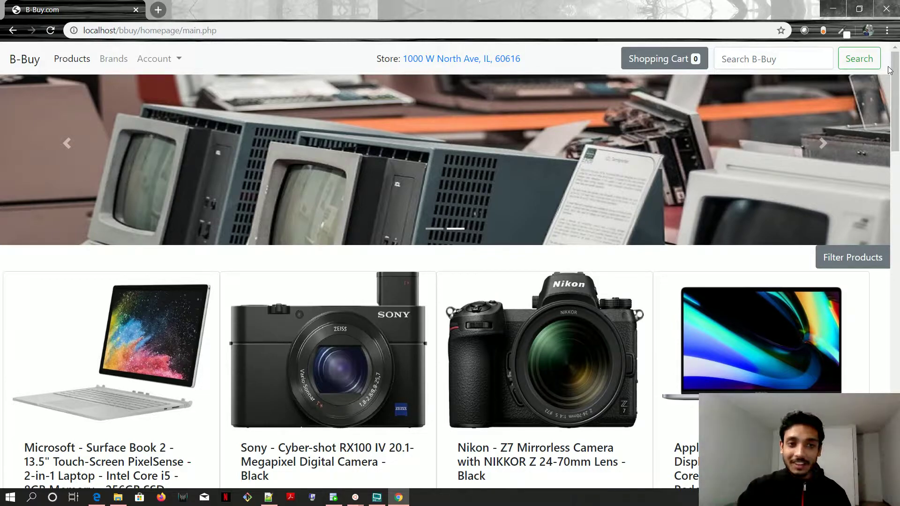
# View the available account options and look through the product listings once more.
pyautogui.click(179, 59)
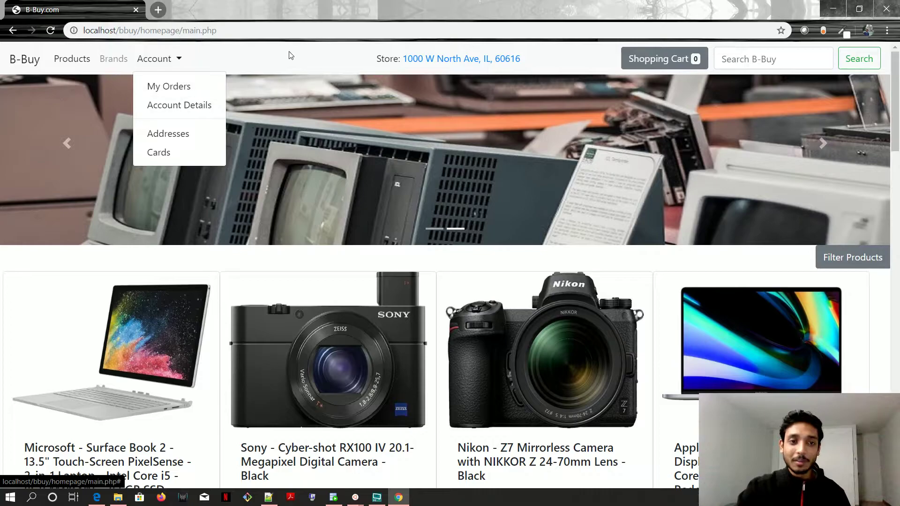
pyautogui.click(270, 66)
pyautogui.scroll(-20, 264, 127)
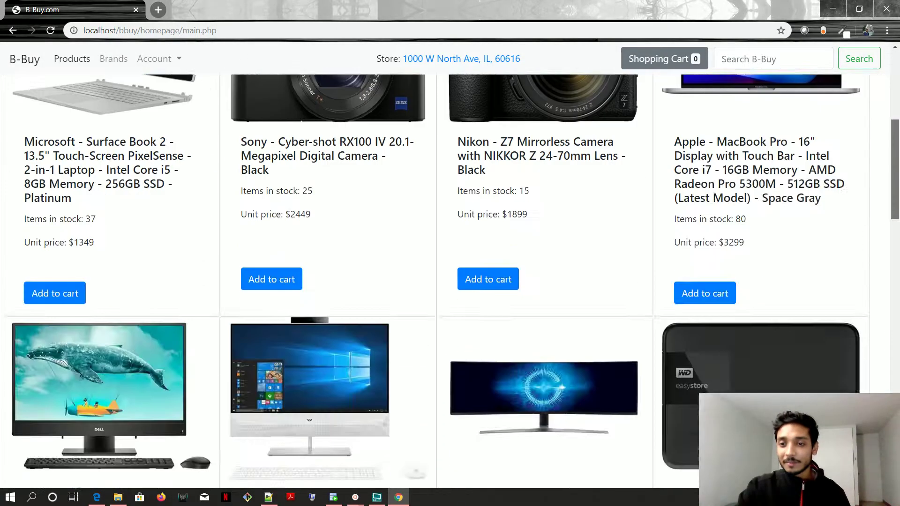
pyautogui.scroll(20, 450, 281)
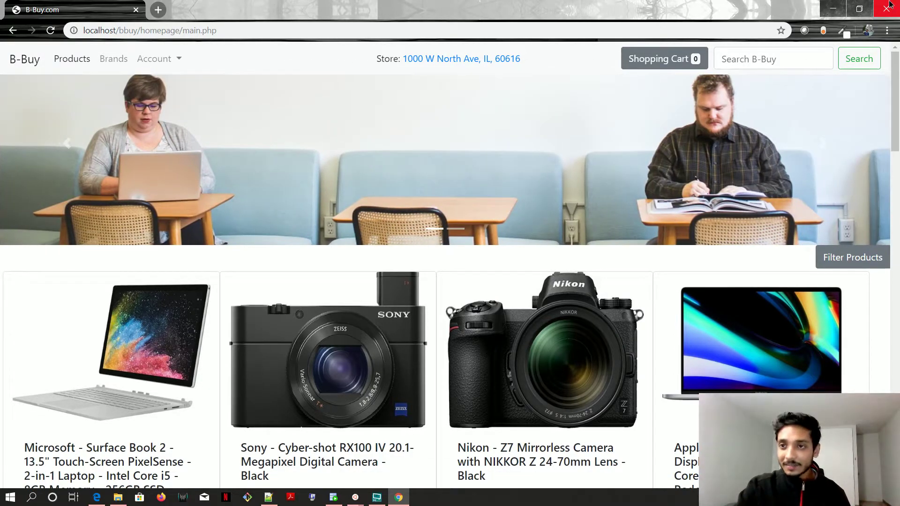
# Close the shop's browser window, reopen Chrome and load the B-Buy sign-in page at localhost/bbuy/.
pyautogui.click(887, 8)
pyautogui.press('super')
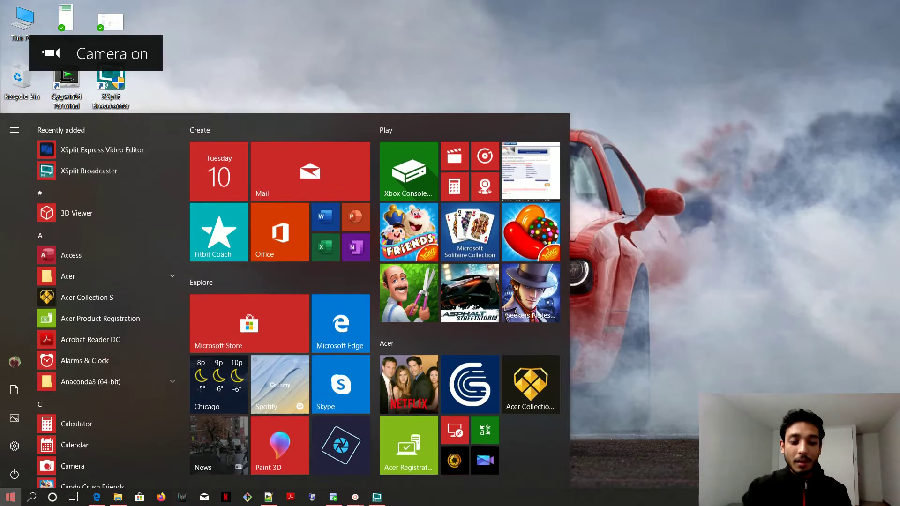
pyautogui.write('chrome')
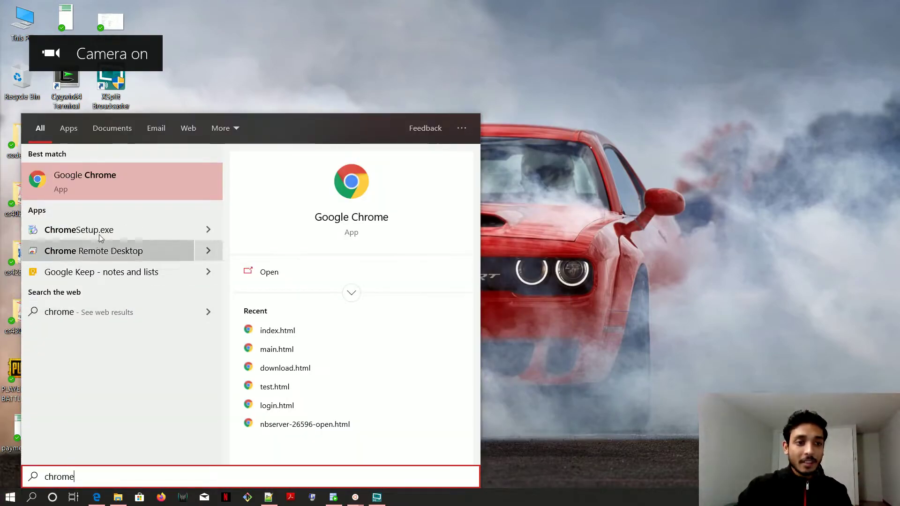
pyautogui.click(107, 179)
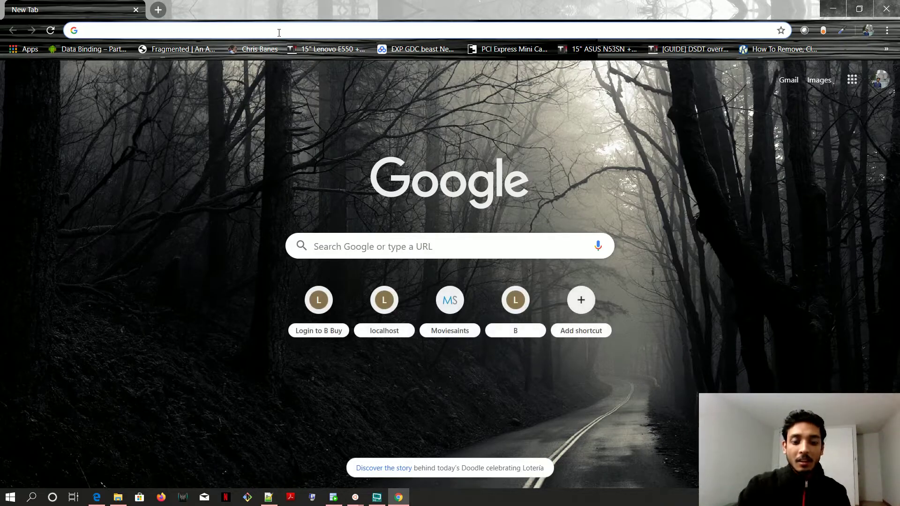
pyautogui.write('lo')
pyautogui.press('Right')
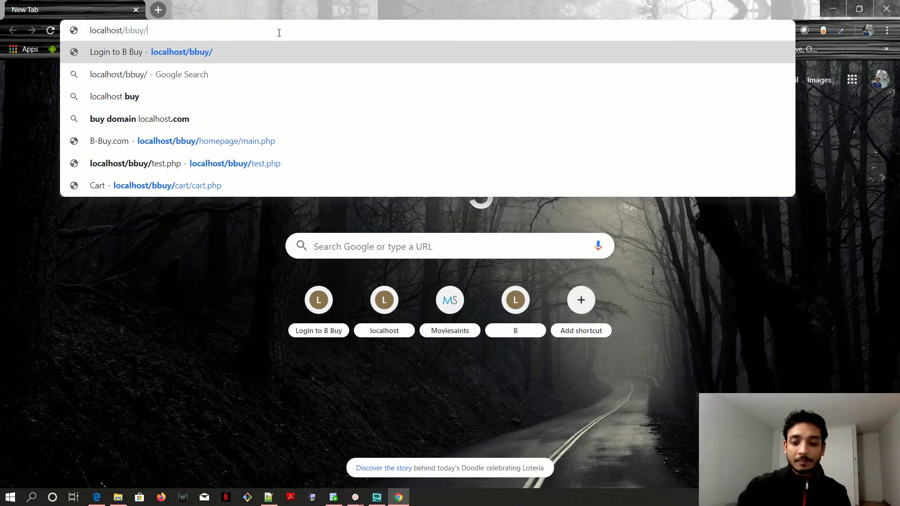
pyautogui.press('Return')
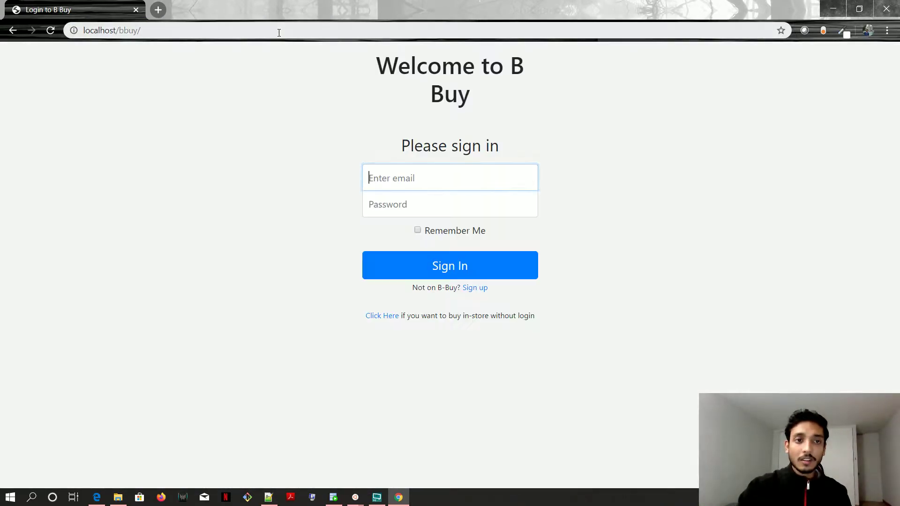
# Open the sign-up form, examine its registration fields and return to the sign-in page.
pyautogui.click(474, 288)
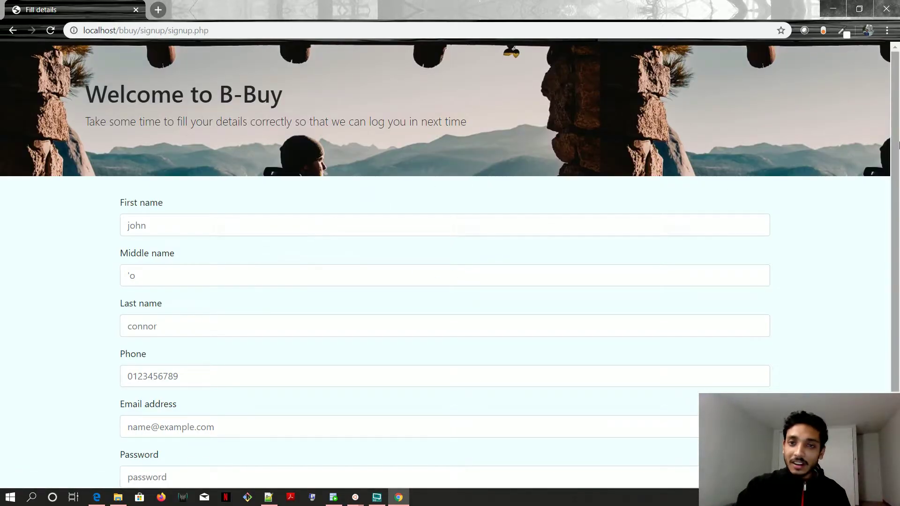
pyautogui.scroll(-2, 450, 262)
pyautogui.scroll(2, 450, 262)
pyautogui.scroll(-1, 449, 262)
pyautogui.scroll(1, 450, 262)
pyautogui.scroll(-2, 221, 118)
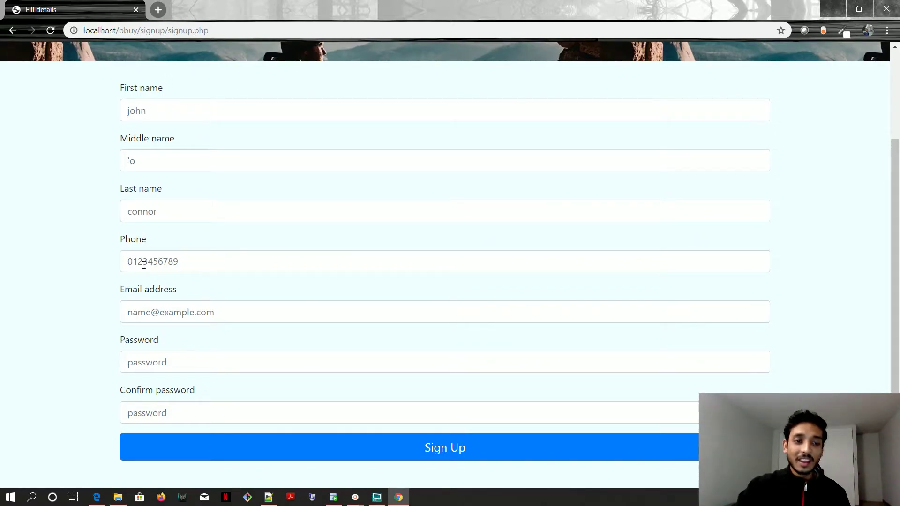
pyautogui.scroll(2, 871, 258)
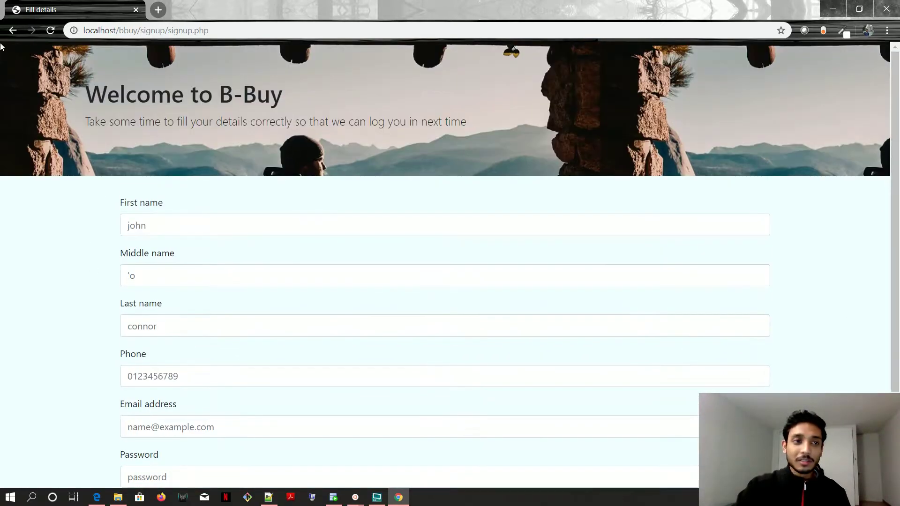
pyautogui.click(12, 31)
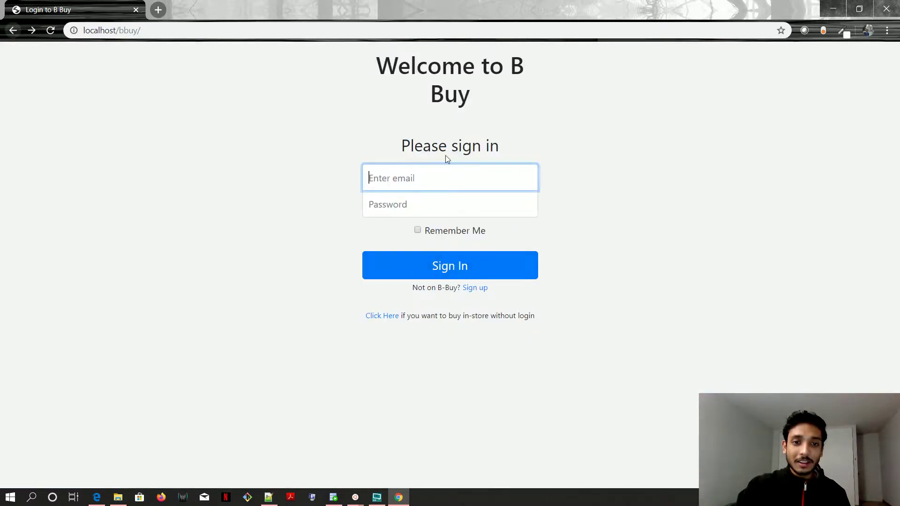
# Sign in to B-Buy with the customer's e-mail address and account password.
pyautogui.click(386, 181)
pyautogui.click(407, 207)
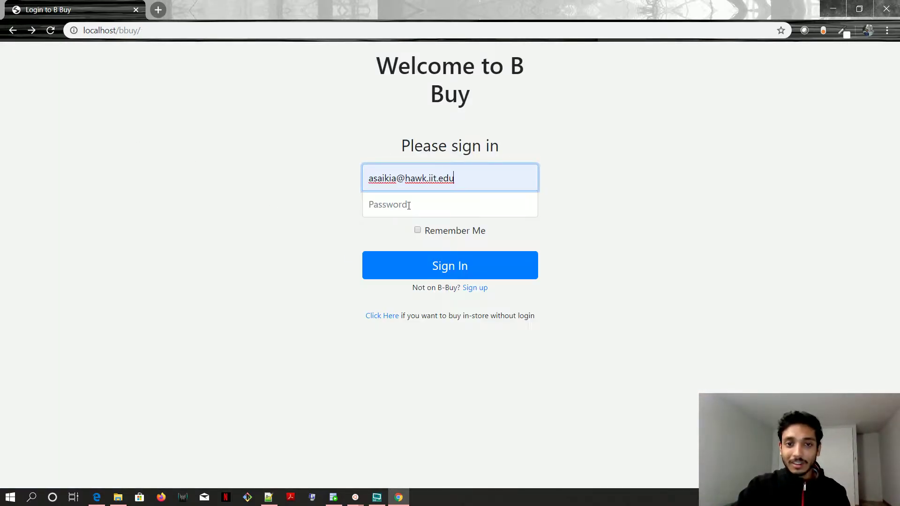
pyautogui.click(414, 211)
pyautogui.write('********')
pyautogui.click(436, 276)
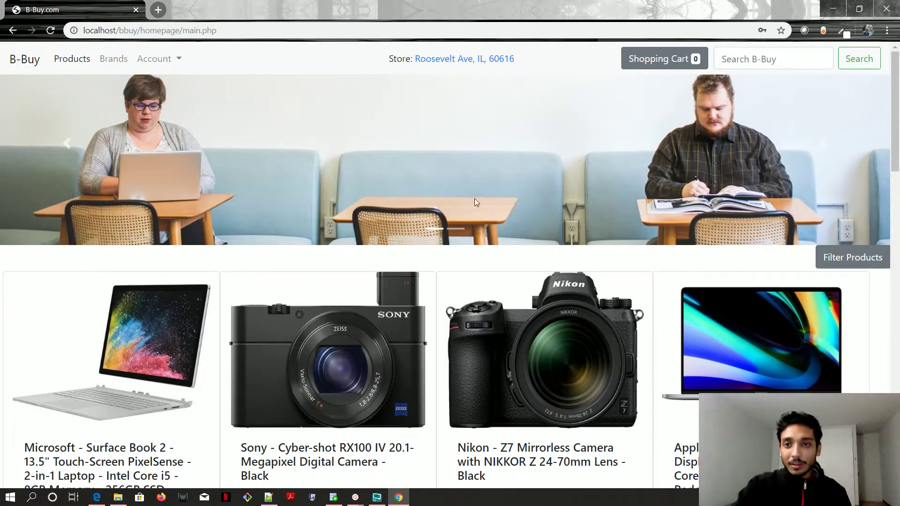
# Look through the product listings, then open the account's order history and examine the past orders.
pyautogui.scroll(-15, 501, 230)
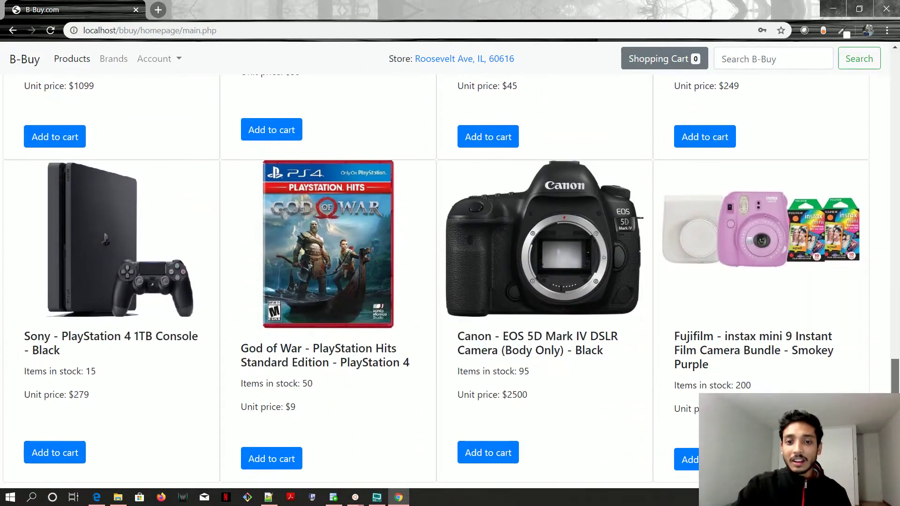
pyautogui.scroll(15, 500, 231)
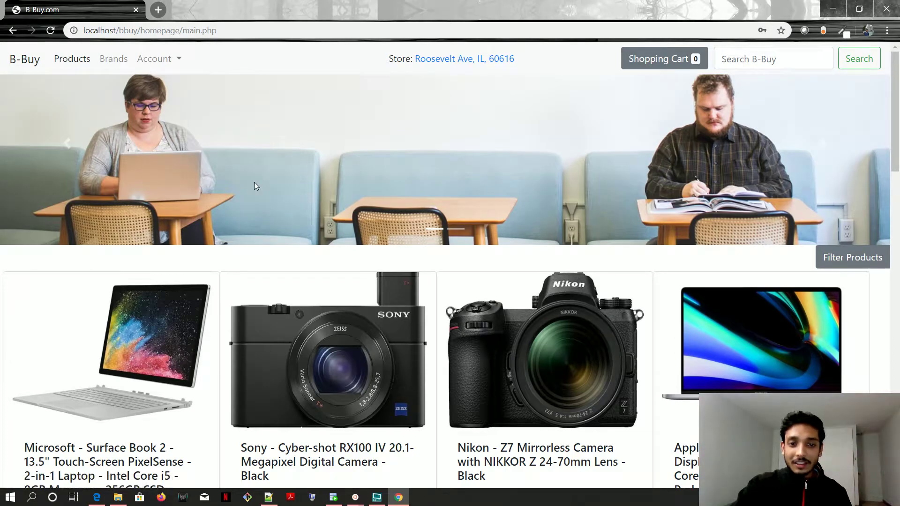
pyautogui.scroll(-10, 243, 188)
pyautogui.scroll(10, 242, 188)
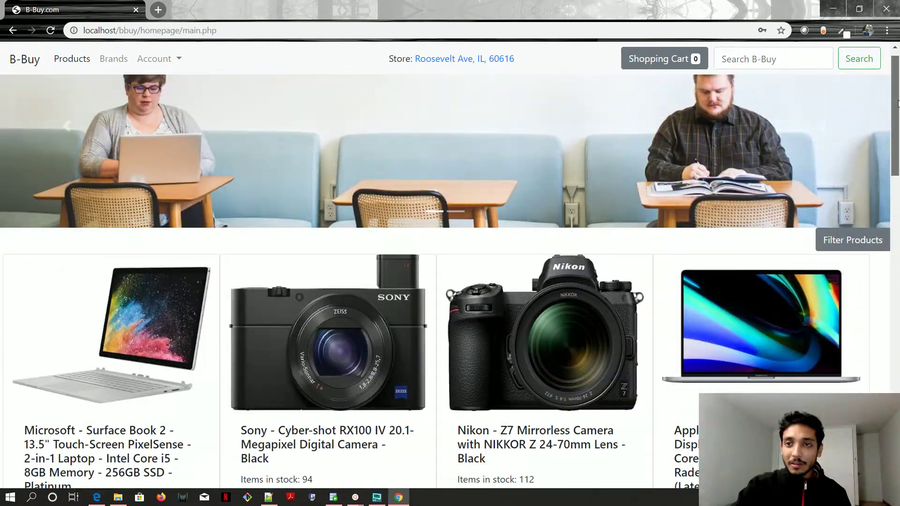
pyautogui.click(161, 60)
pyautogui.click(182, 88)
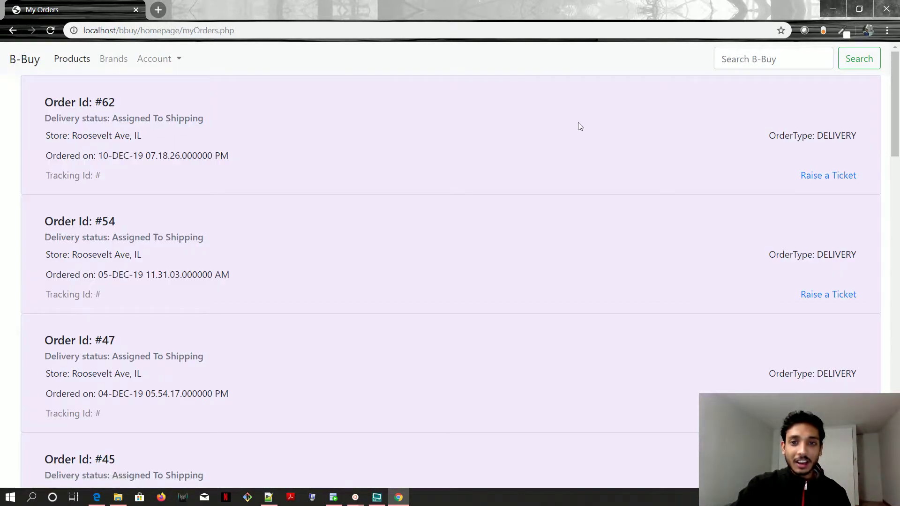
pyautogui.scroll(-15, 497, 123)
pyautogui.scroll(15, 498, 123)
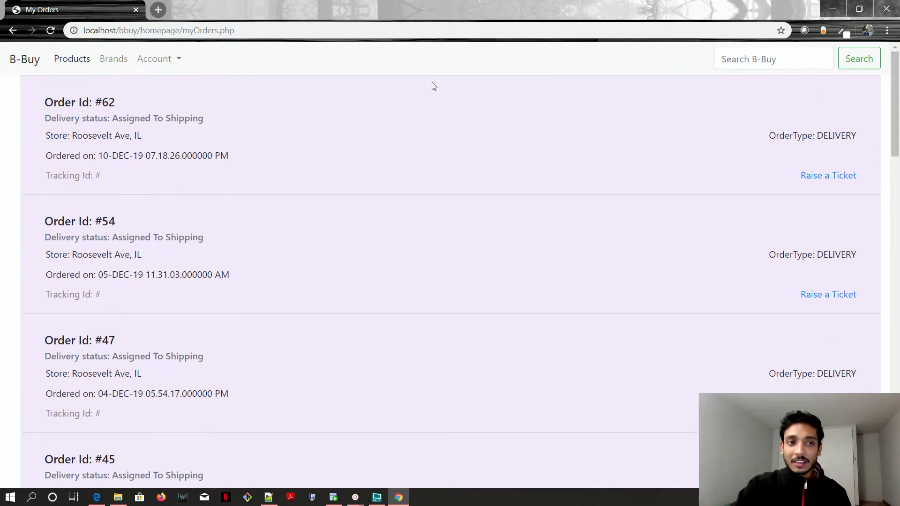
# Return to the product list and add the Samsung CHG9 49" monitor and the HP Pavilion 23.8" all-in-one to the cart.
pyautogui.click(21, 65)
pyautogui.moveTo(894, 80); pyautogui.dragTo(894, 227)
pyautogui.scroll(-6, 687, 77)
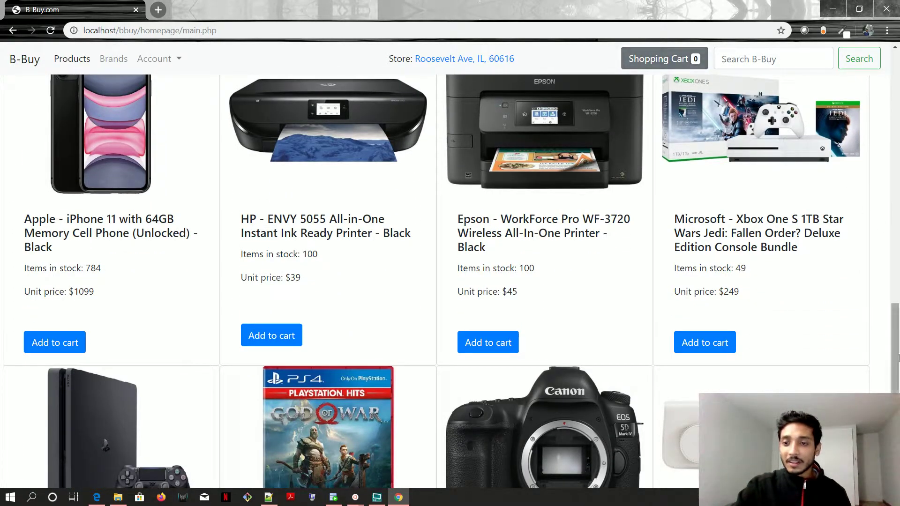
pyautogui.scroll(5, 894, 328)
pyautogui.moveTo(895, 292)
pyautogui.mouseDown()
pyautogui.moveTo(898, 132)
pyautogui.moveTo(898, 281)
pyautogui.mouseUp()
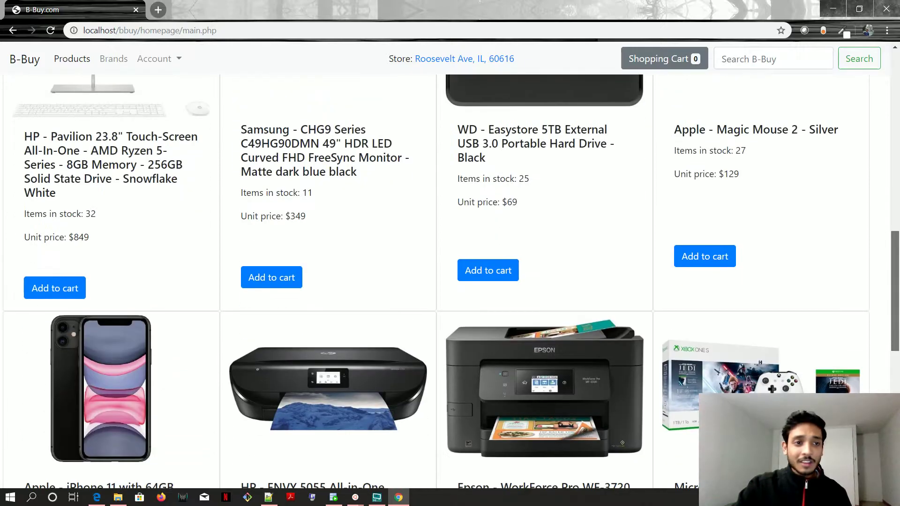
pyautogui.scroll(2, 752, 297)
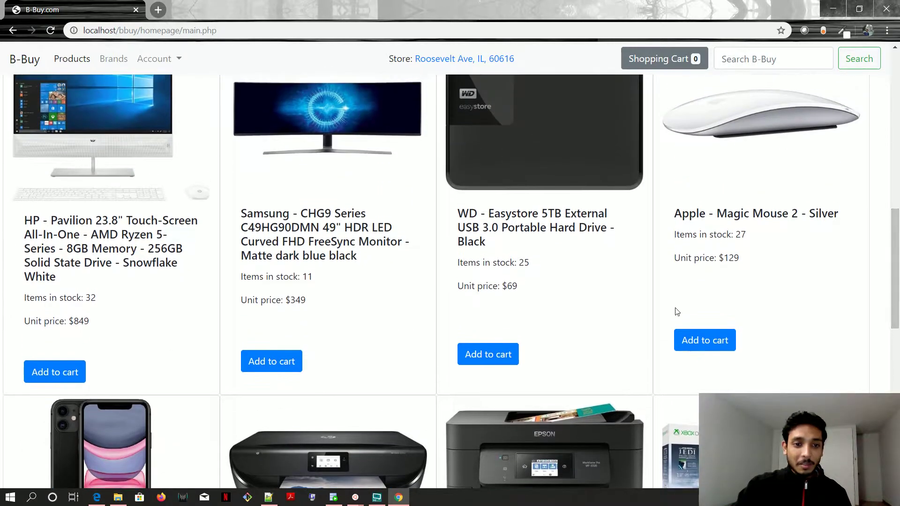
pyautogui.click(276, 363)
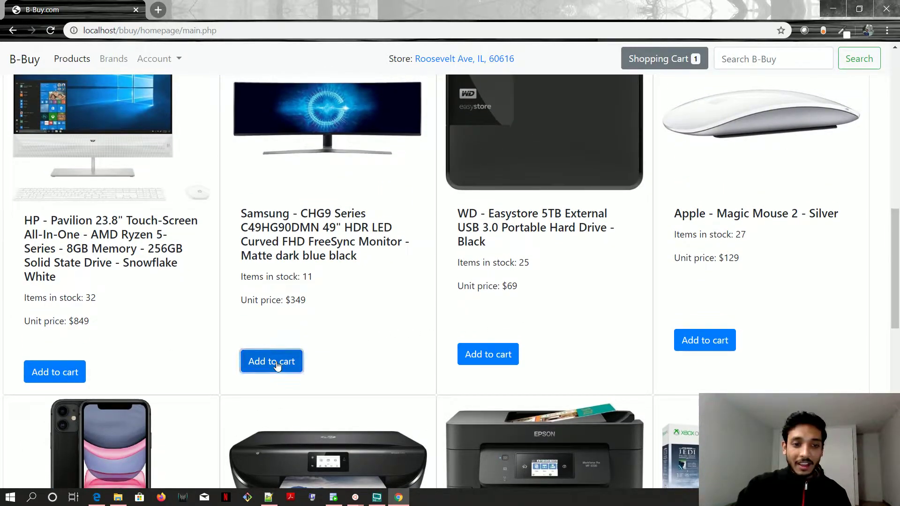
pyautogui.click(54, 375)
# Open the shopping cart and proceed to the checkout with its two items.
pyautogui.moveTo(898, 260); pyautogui.dragTo(898, 103)
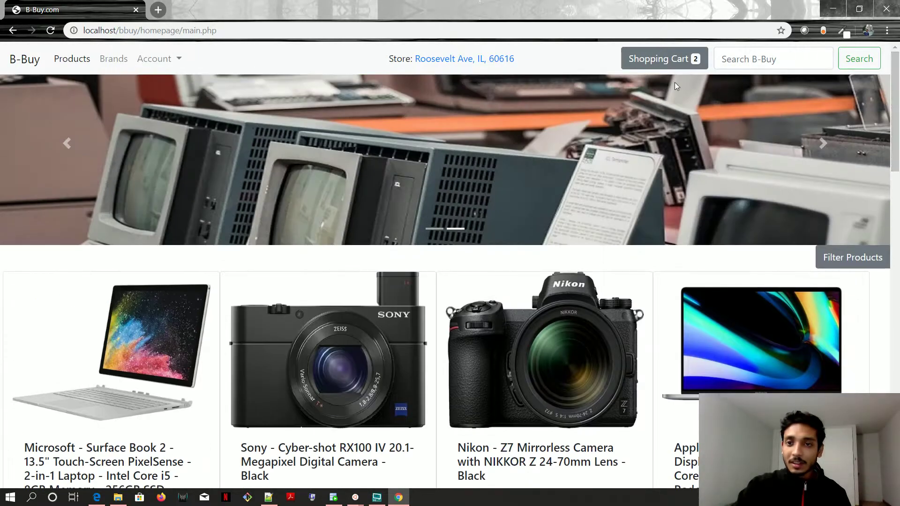
pyautogui.click(667, 64)
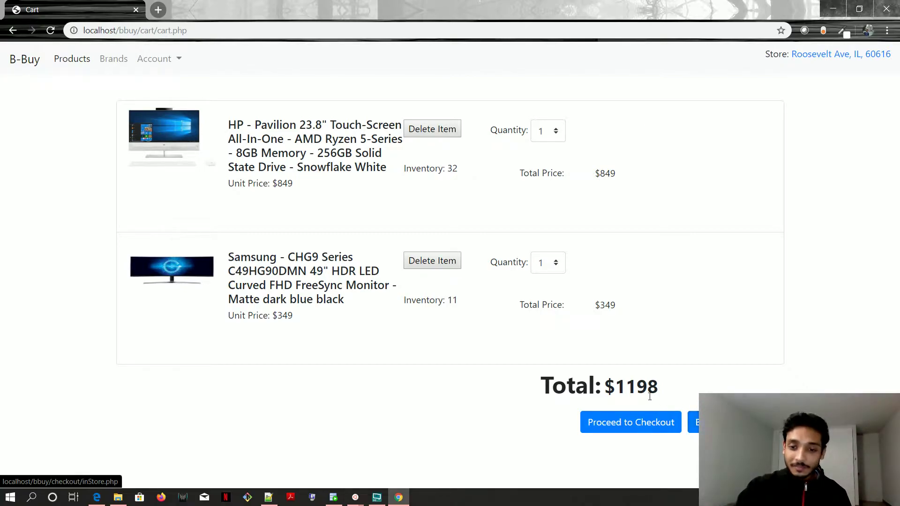
pyautogui.click(610, 431)
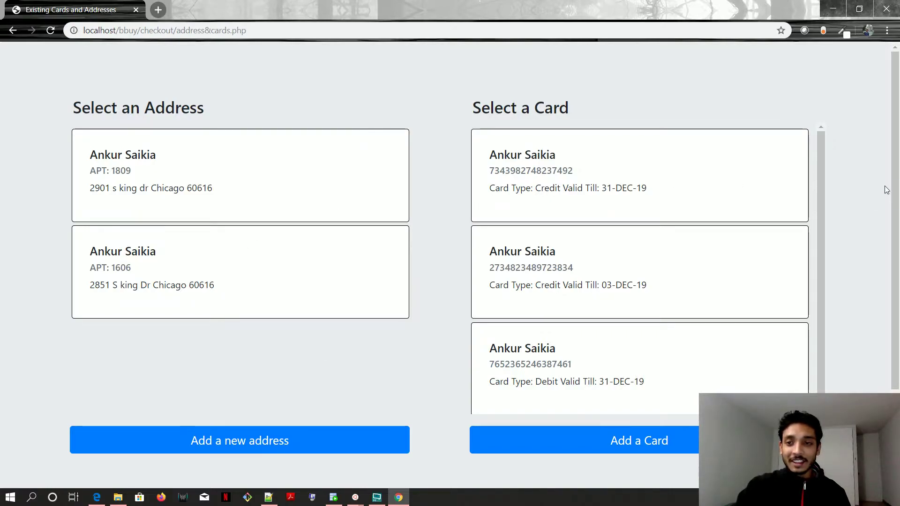
# Examine the checkout page's saved addresses, payment cards and purchase options.
pyautogui.scroll(-1, 814, 265)
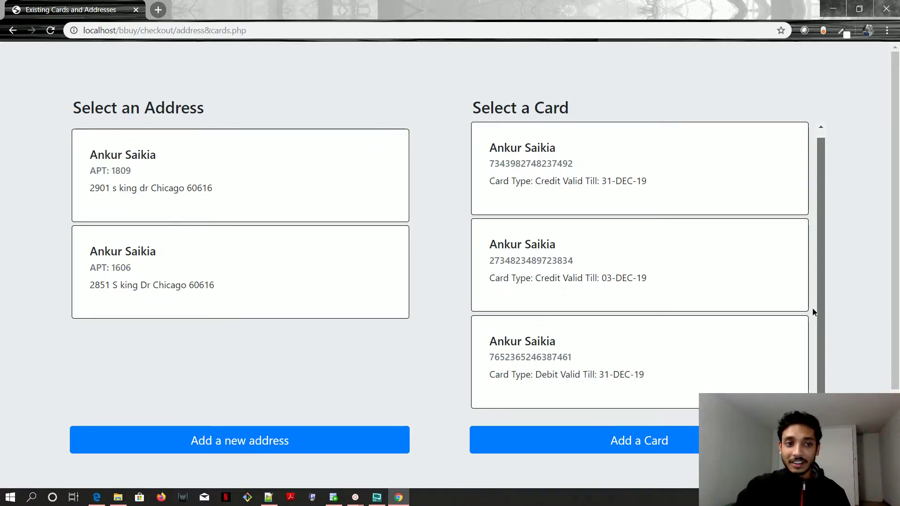
pyautogui.scroll(-1, 820, 184)
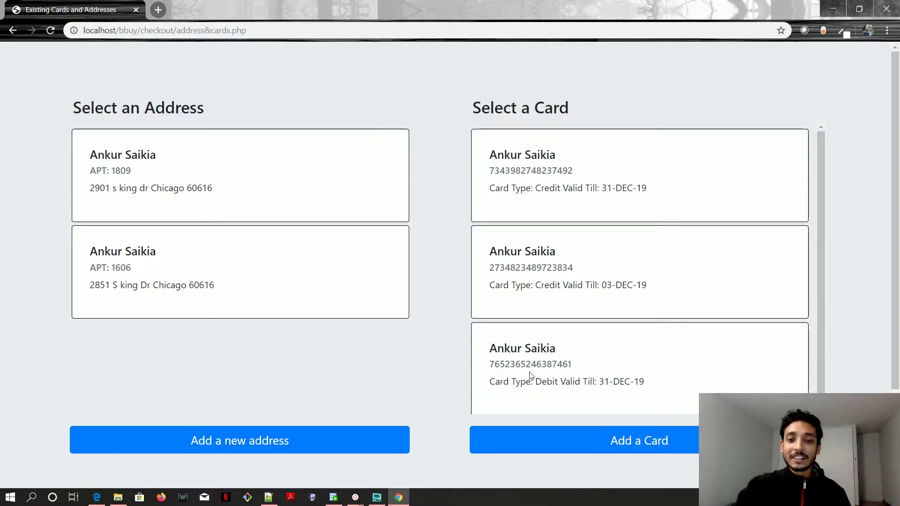
pyautogui.scroll(-3, 893, 278)
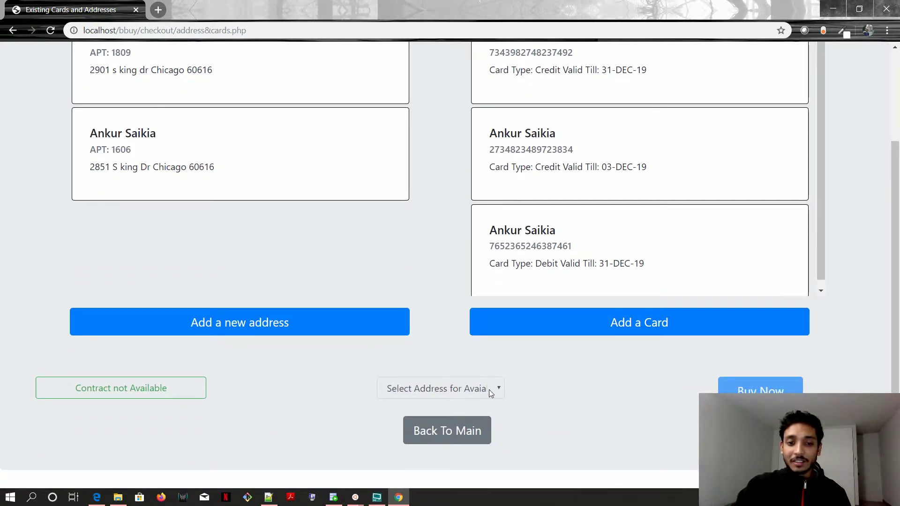
pyautogui.scroll(1, 893, 267)
pyautogui.scroll(-1, 892, 267)
pyautogui.scroll(3, 881, 340)
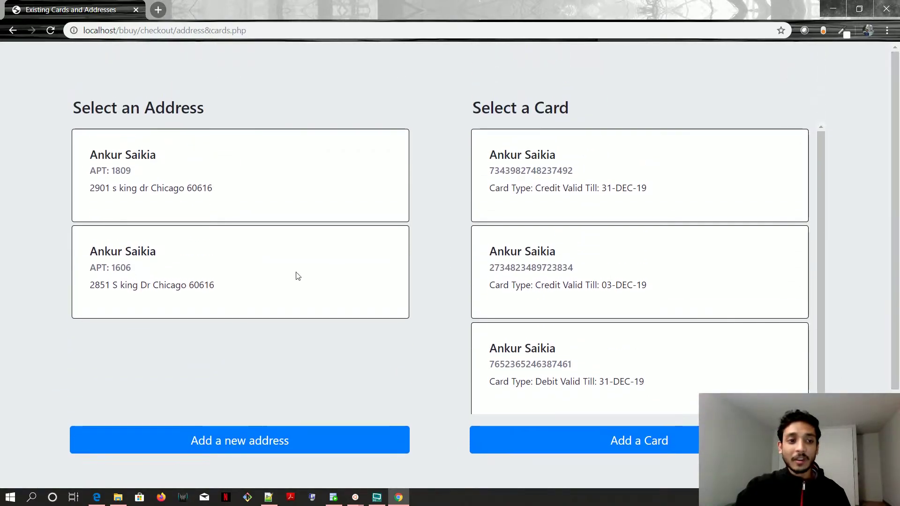
# Add a new delivery address with an apartment number and the street, city, state and zip code of a saved address, and select it.
pyautogui.click(214, 267)
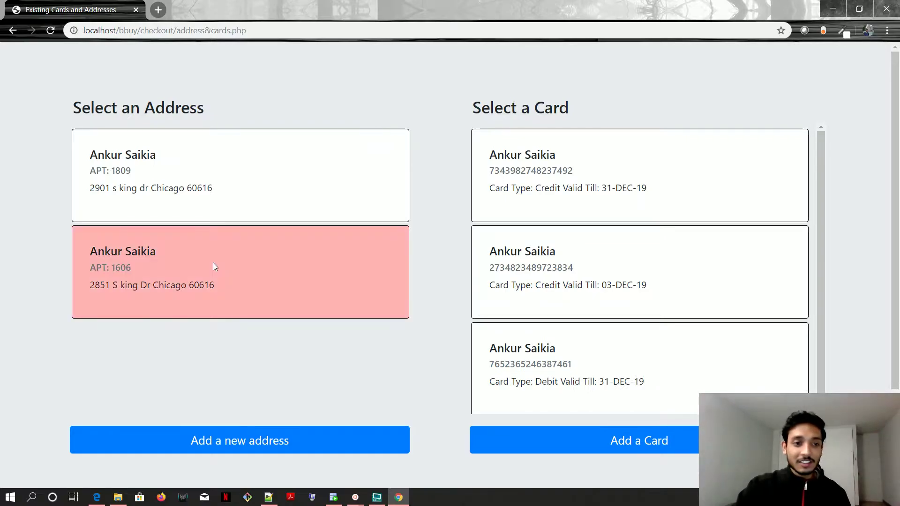
pyautogui.click(213, 446)
pyautogui.click(207, 231)
pyautogui.write('9823')
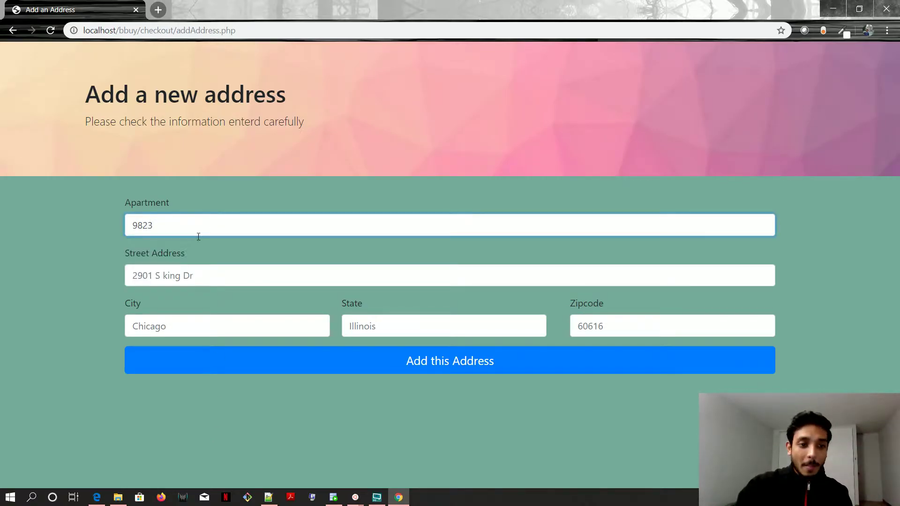
pyautogui.click(188, 274)
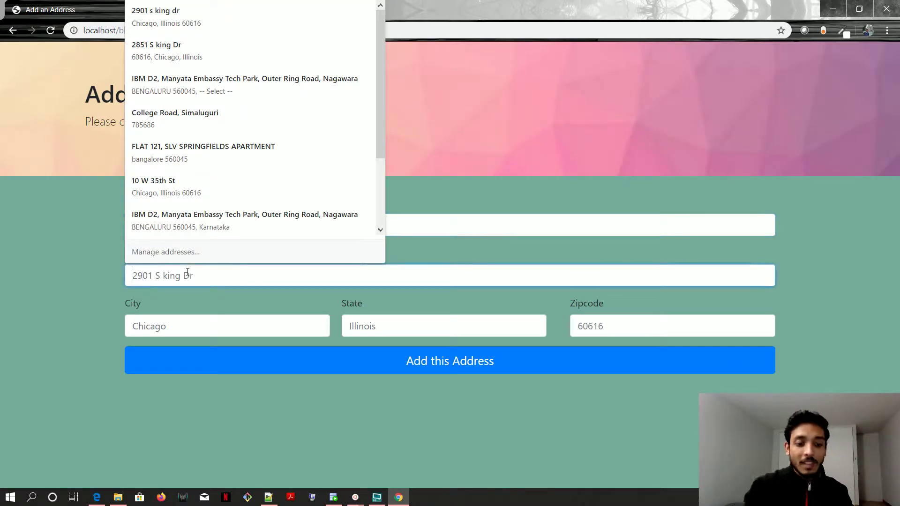
pyautogui.click(158, 49)
pyautogui.click(415, 326)
pyautogui.click(292, 326)
pyautogui.click(436, 325)
pyautogui.click(604, 326)
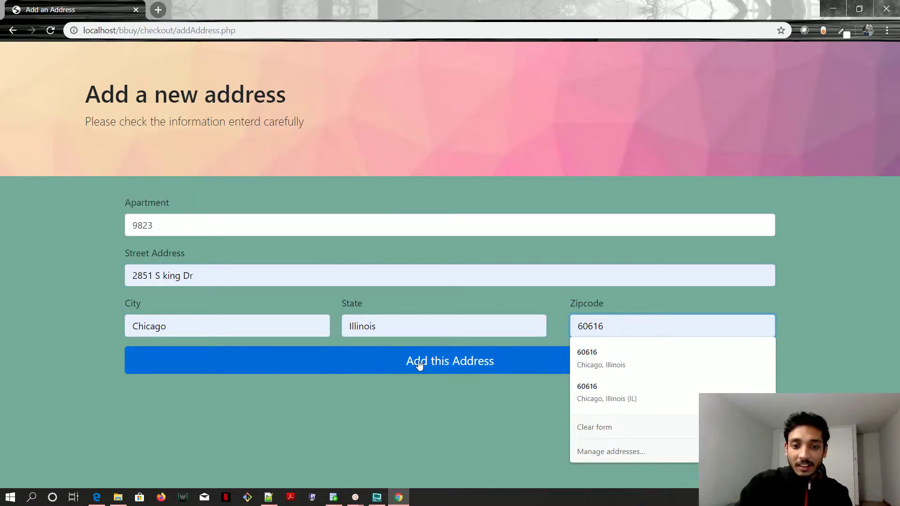
pyautogui.click(414, 362)
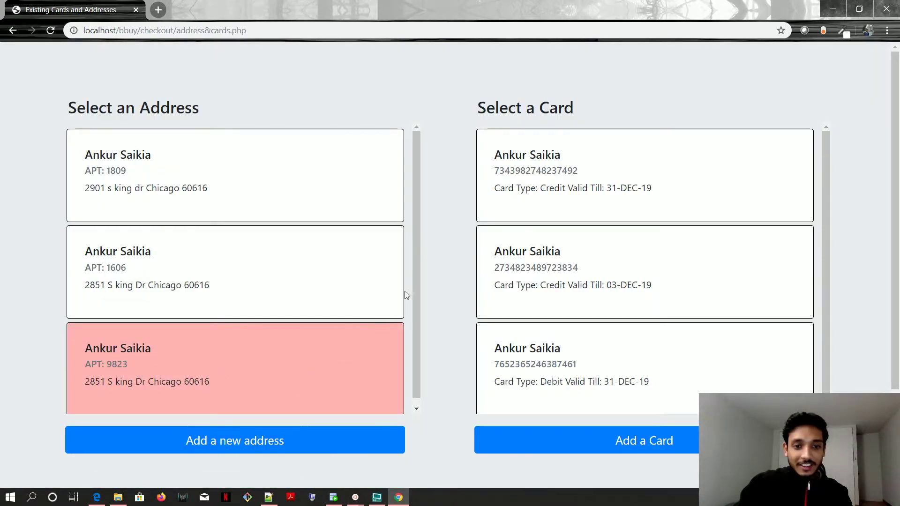
# Select different saved payment cards in turn, ending with the second credit card in the list.
pyautogui.scroll(-1, 412, 317)
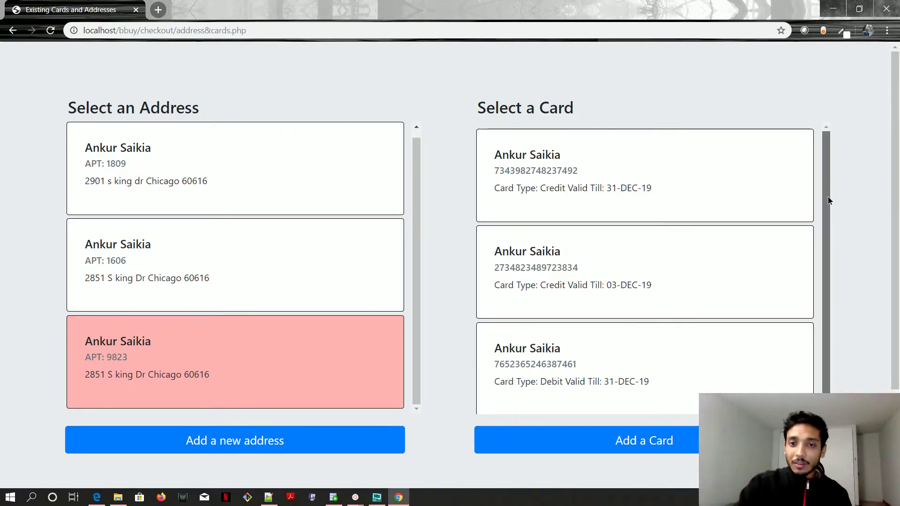
pyautogui.click(551, 193)
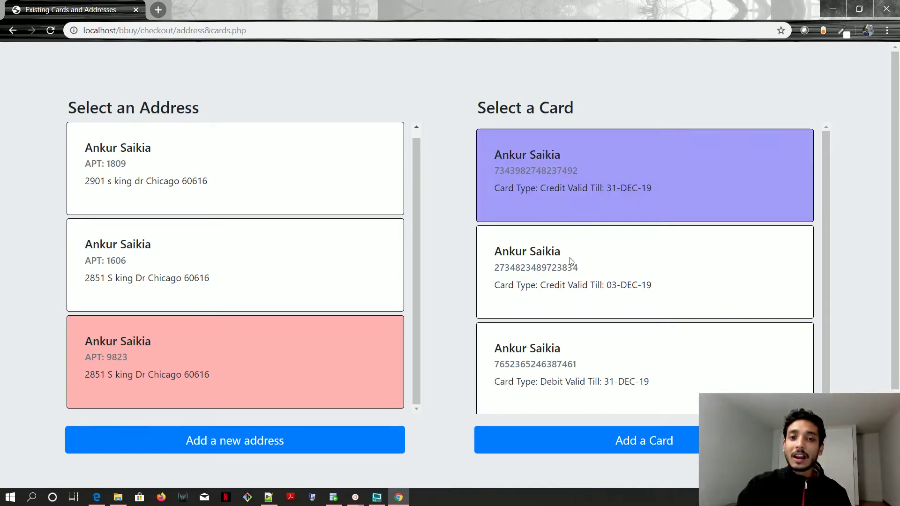
pyautogui.click(546, 373)
pyautogui.moveTo(541, 383); pyautogui.dragTo(547, 382)
pyautogui.moveTo(543, 188); pyautogui.dragTo(553, 188)
pyautogui.click(517, 289)
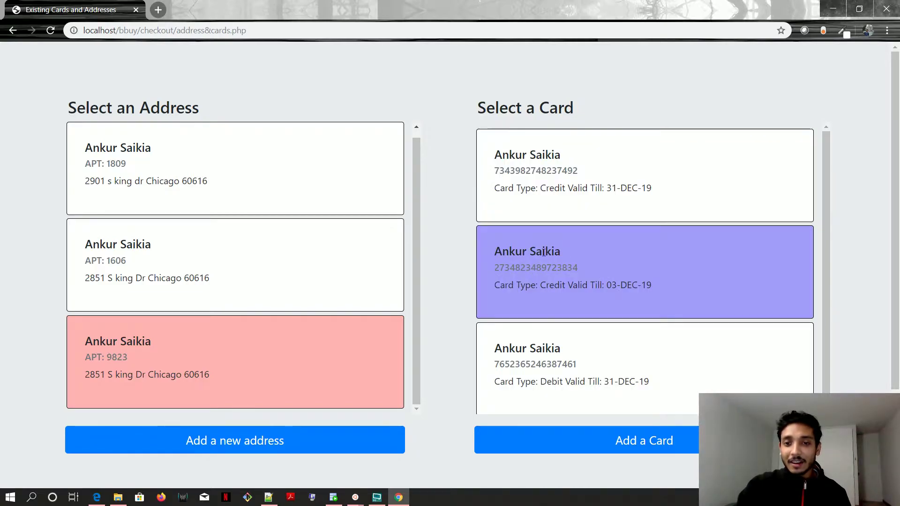
# Select the saved payment cards in turn, finish on the second credit card, and highlight its validity date.
pyautogui.moveTo(828, 190); pyautogui.dragTo(827, 224)
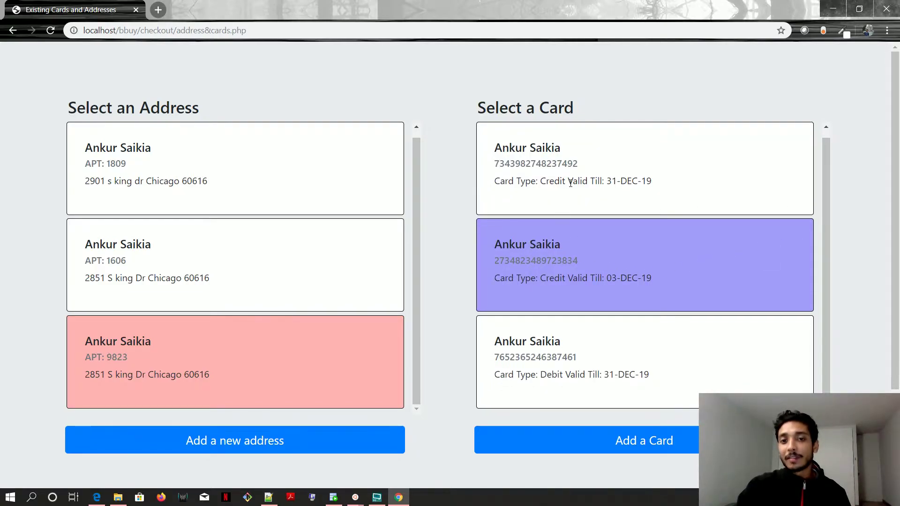
pyautogui.click(571, 184)
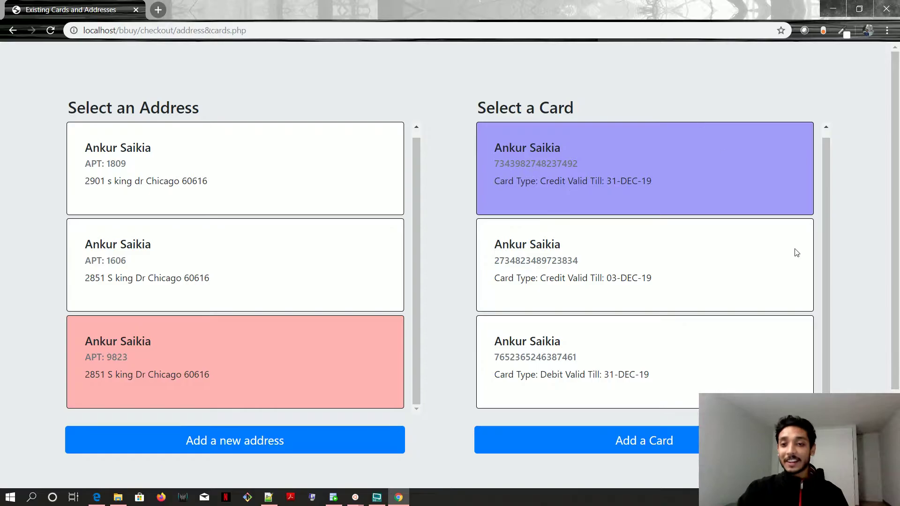
pyautogui.click(649, 363)
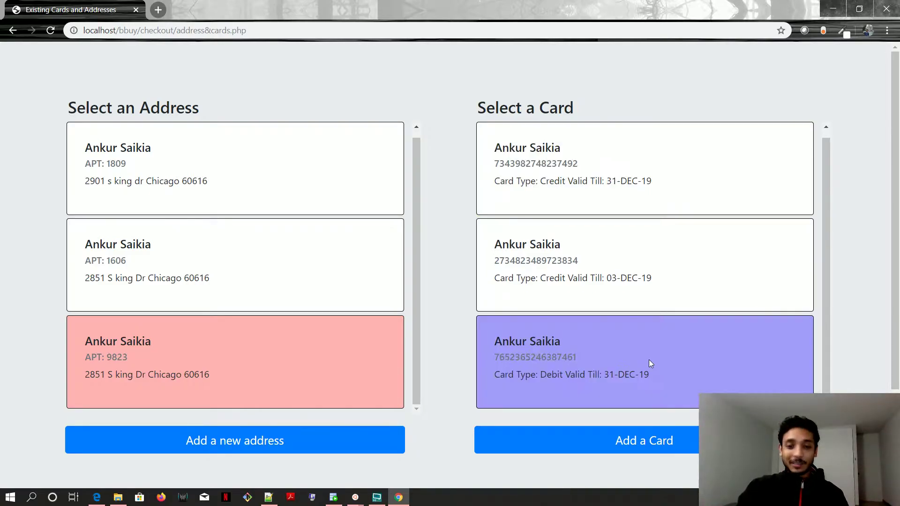
pyautogui.click(568, 279)
pyautogui.click(608, 365)
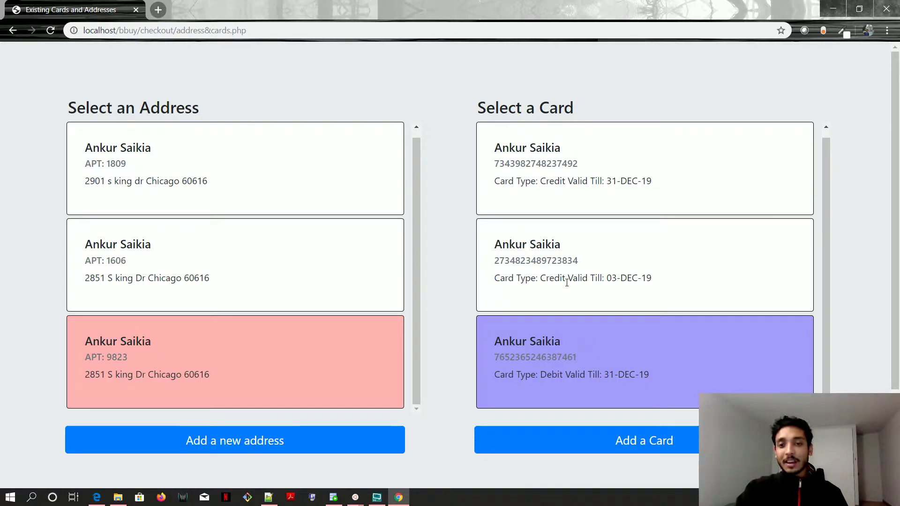
pyautogui.moveTo(569, 279); pyautogui.dragTo(658, 278)
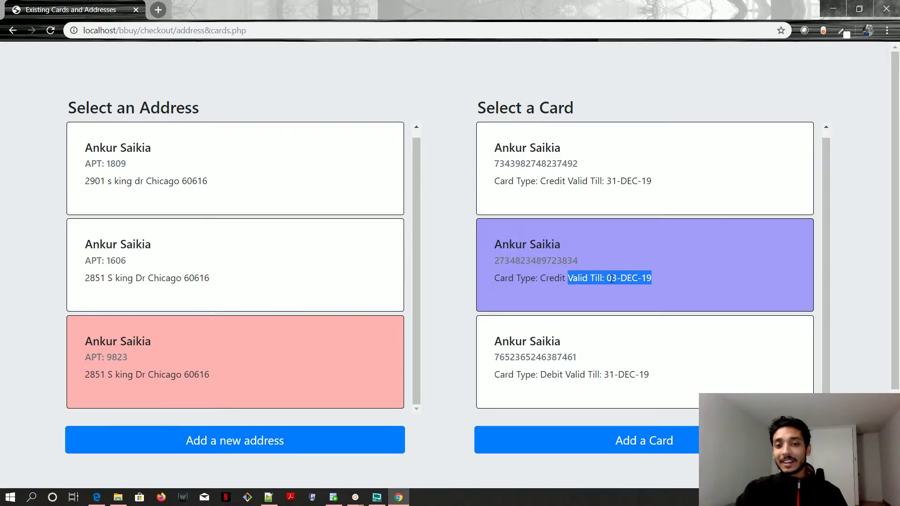
# Choose FedEx 2-day delivery for $126 and try to buy the items with the selected second credit card.
pyautogui.moveTo(827, 232); pyautogui.dragTo(828, 288)
pyautogui.moveTo(895, 304); pyautogui.dragTo(895, 393)
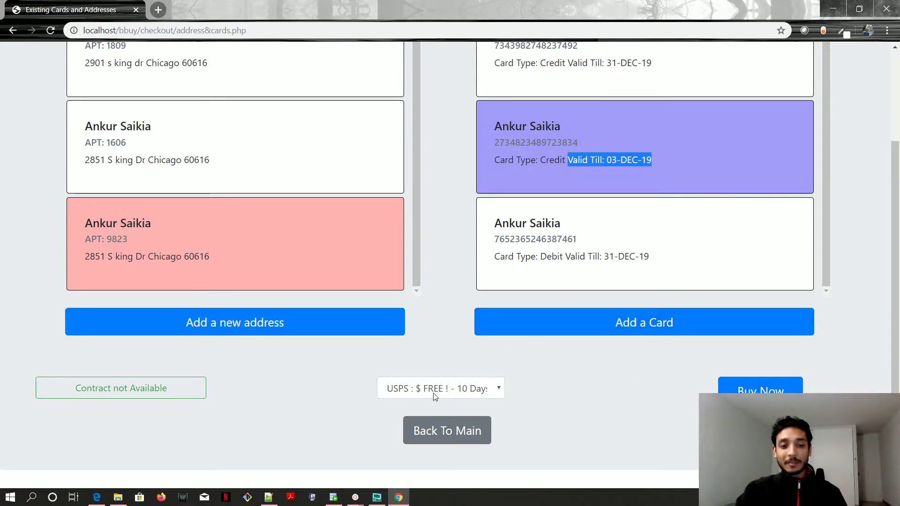
pyautogui.click(485, 393)
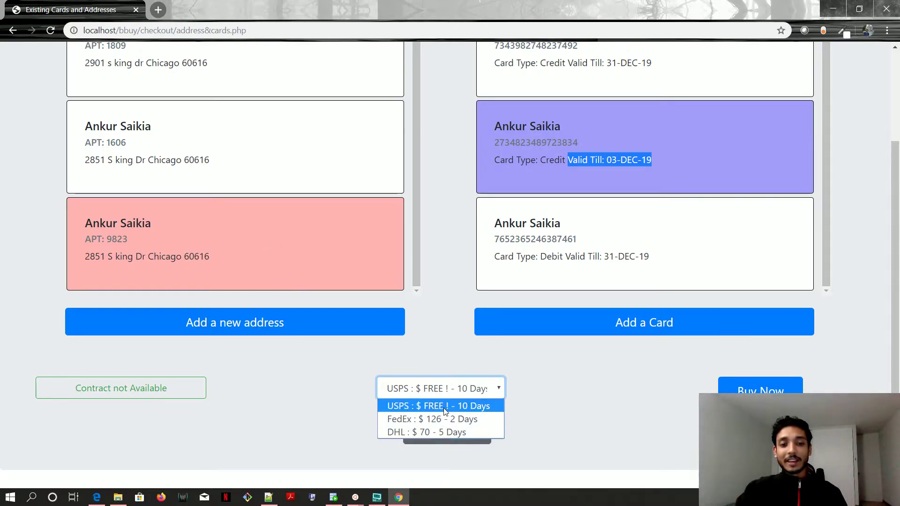
pyautogui.click(481, 419)
pyautogui.click(756, 392)
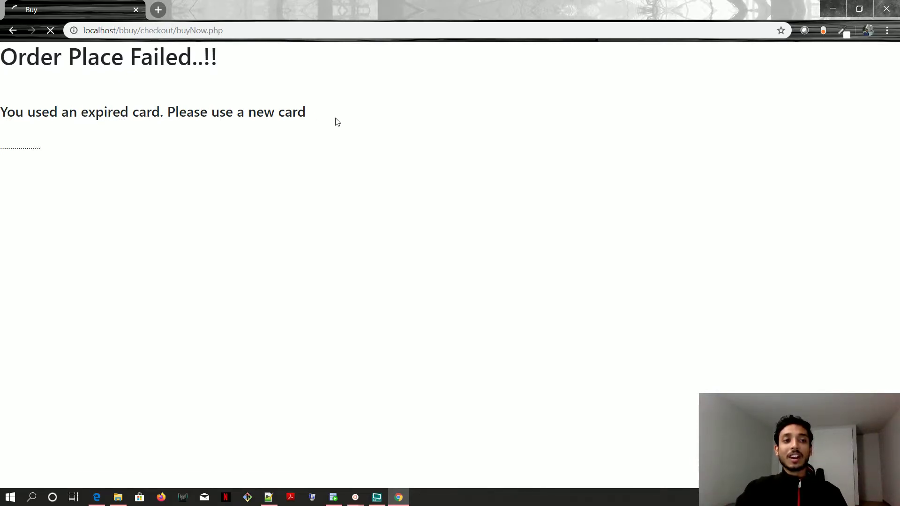
# Select the third saved address and the debit card for the purchase.
pyautogui.scroll(-2, 450, 154)
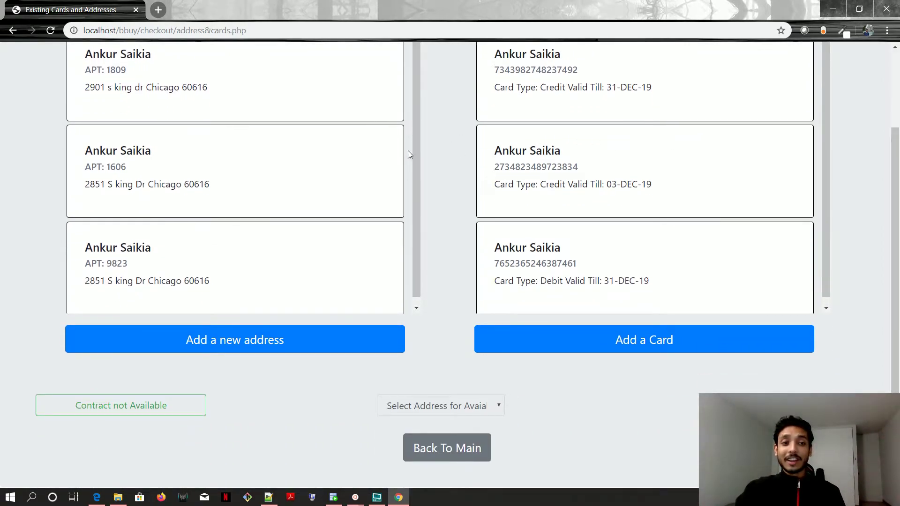
pyautogui.click(267, 259)
pyautogui.click(543, 271)
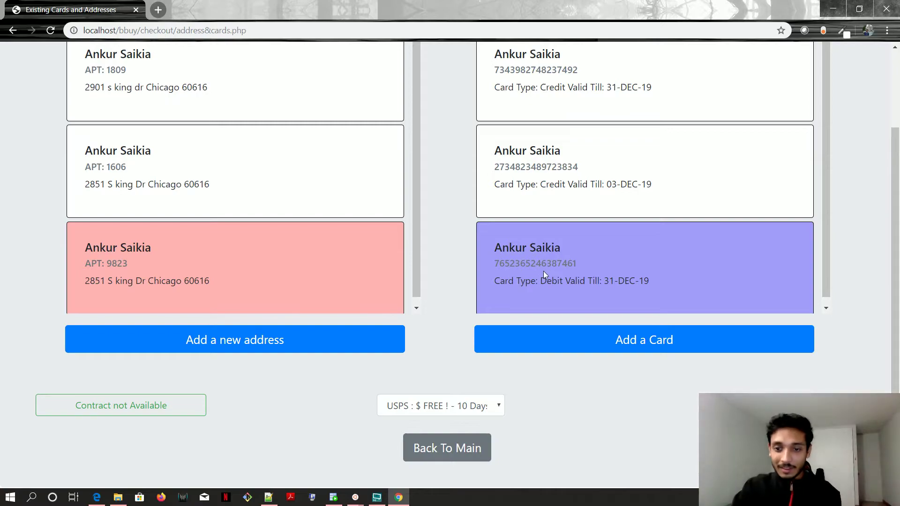
# Try FedEx as the courier, switch to free USPS 10-day delivery, and place the order.
pyautogui.click(481, 402)
pyautogui.click(409, 436)
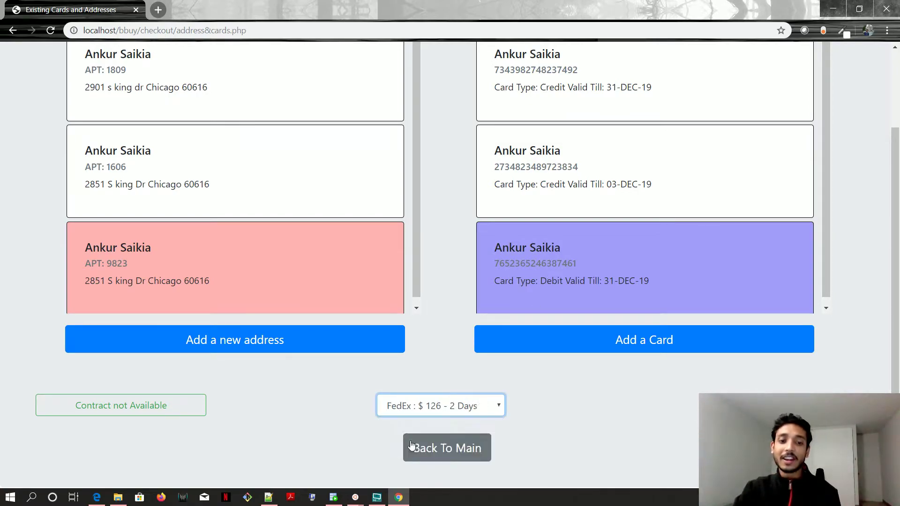
pyautogui.click(426, 414)
pyautogui.click(408, 422)
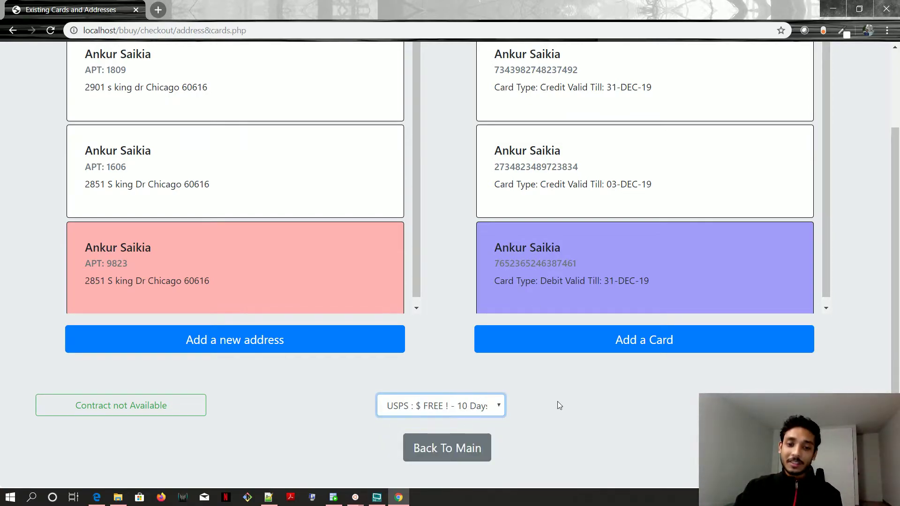
pyautogui.click(777, 406)
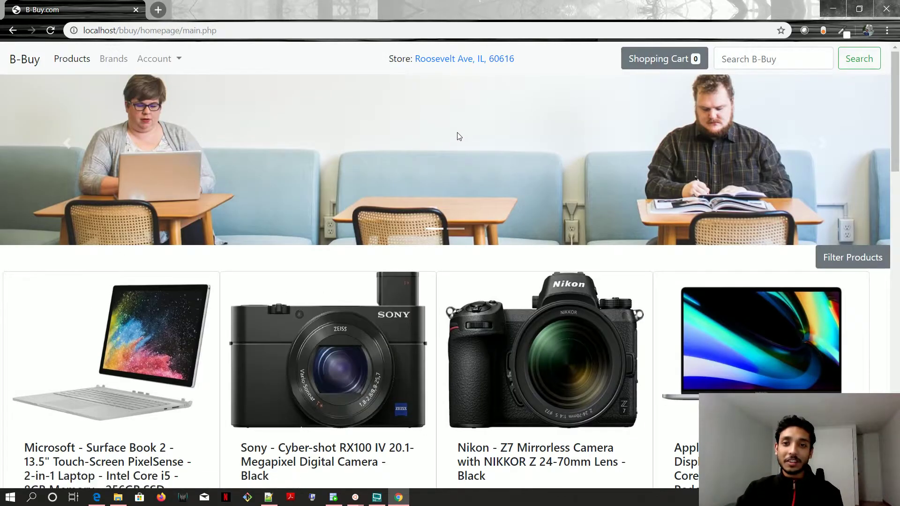
pyautogui.scroll(-2, 894, 117)
pyautogui.scroll(2, 895, 117)
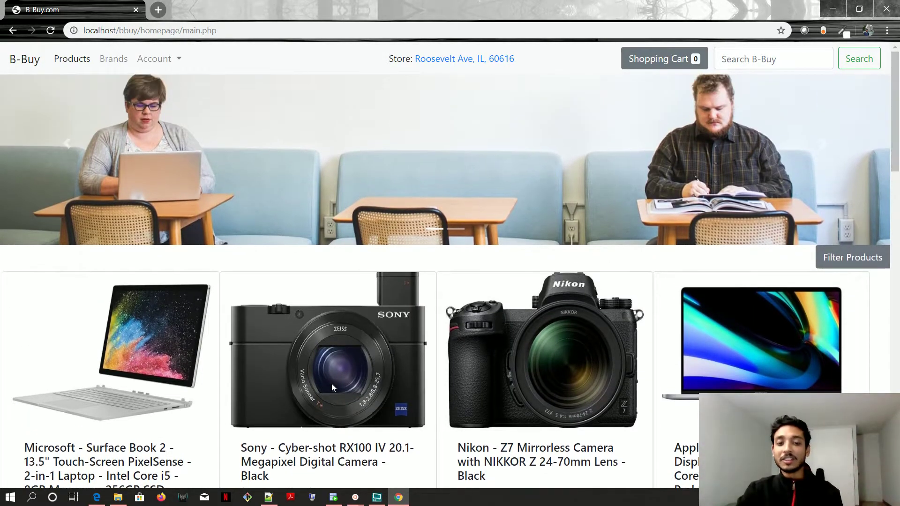
pyautogui.moveTo(333, 496)
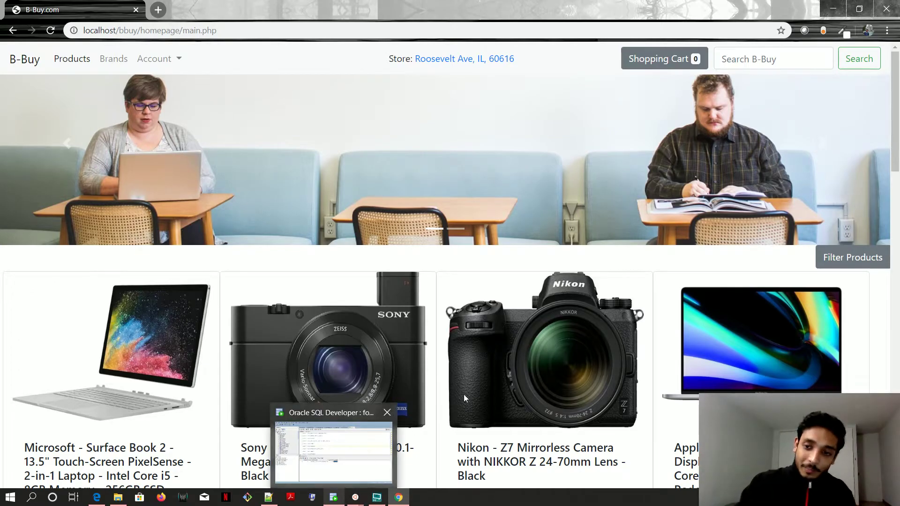
pyautogui.scroll(-2, 450, 281)
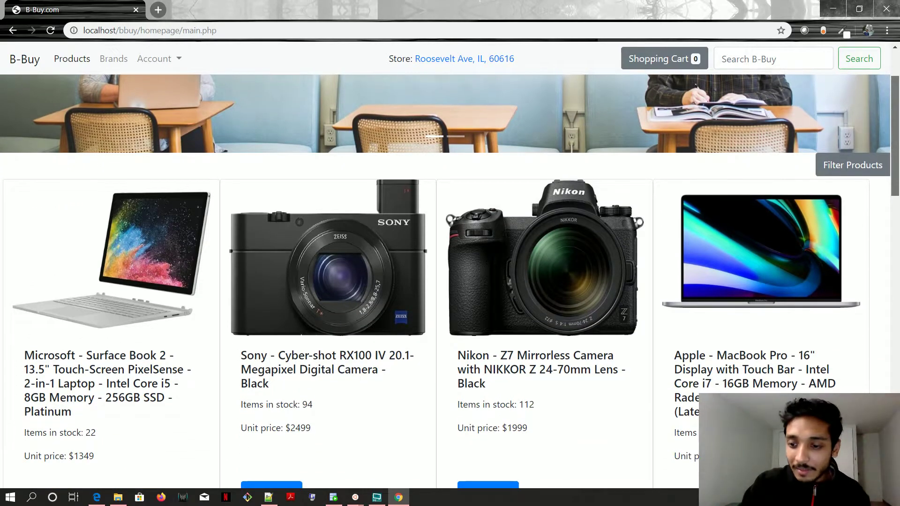
pyautogui.scroll(-2, 449, 281)
pyautogui.scroll(4, 450, 282)
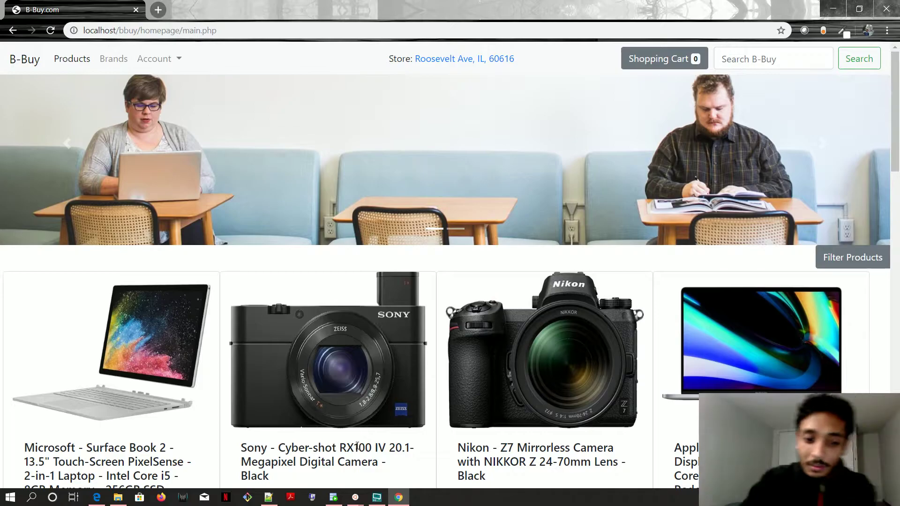
# Switch to Oracle SQL Developer and run the existing customer table query filtered by c_id.
pyautogui.click(336, 499)
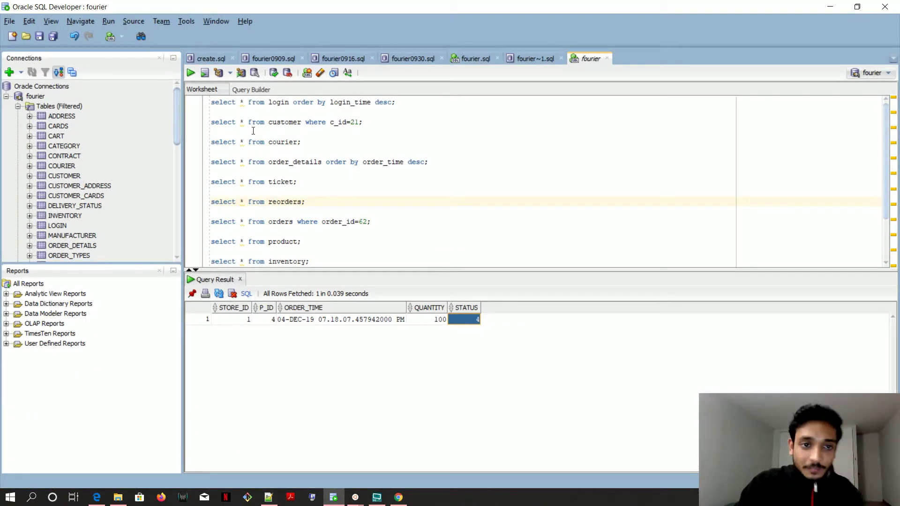
pyautogui.click(338, 122)
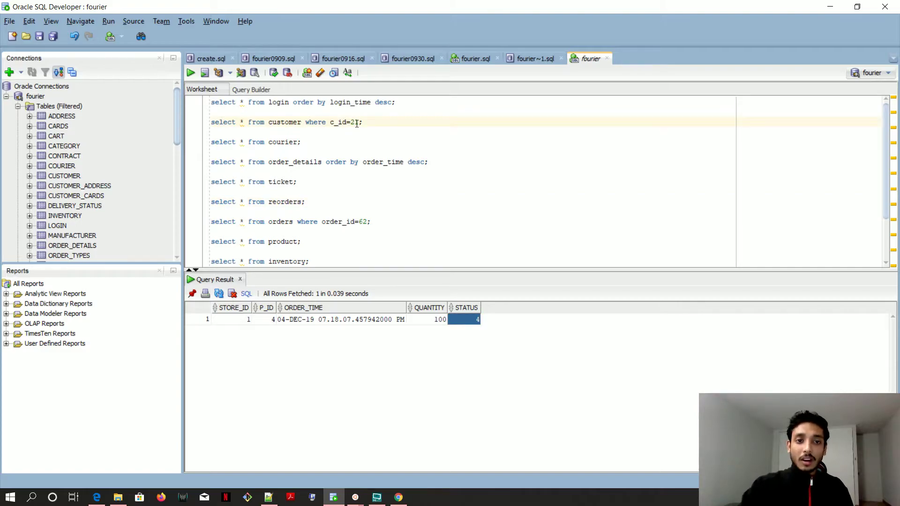
pyautogui.hotkey('ctrl', 'Return')
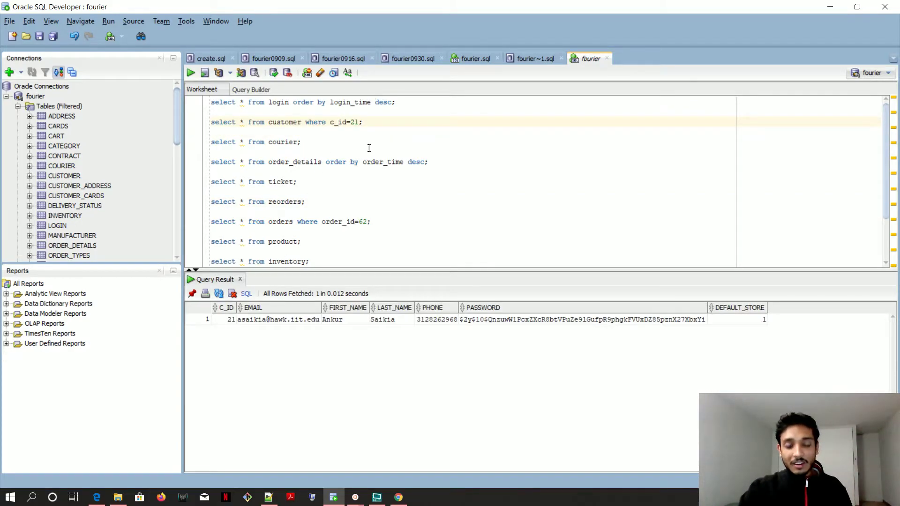
# Examine the customer record's ID, email, hashed password, last name, phone and default store fields.
pyautogui.doubleClick(281, 123)
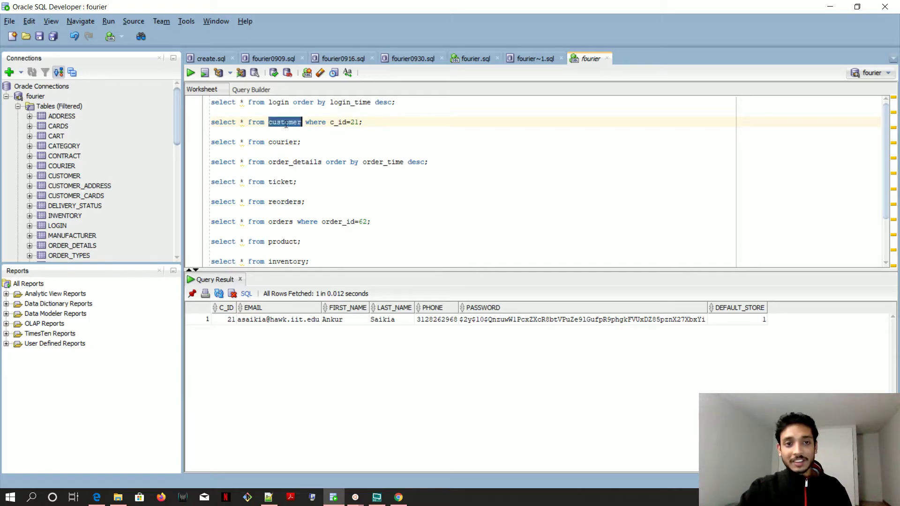
pyautogui.click(224, 320)
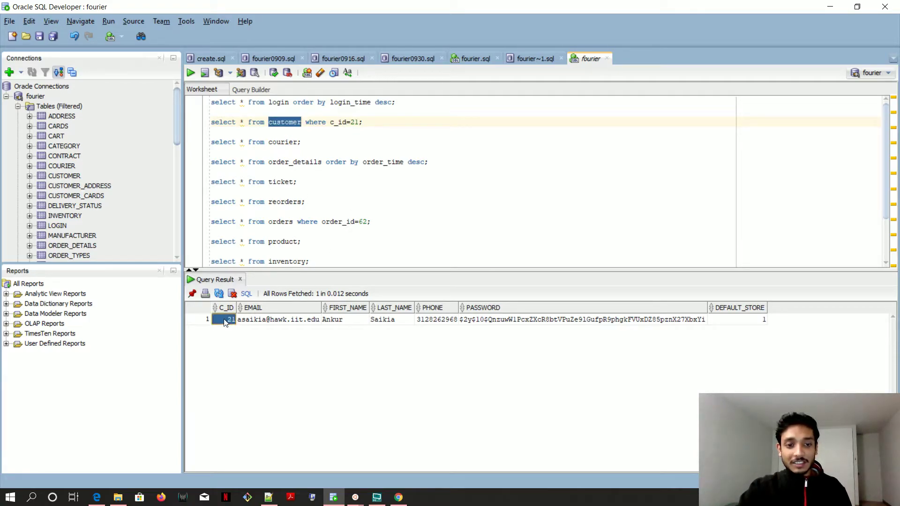
pyautogui.click(262, 320)
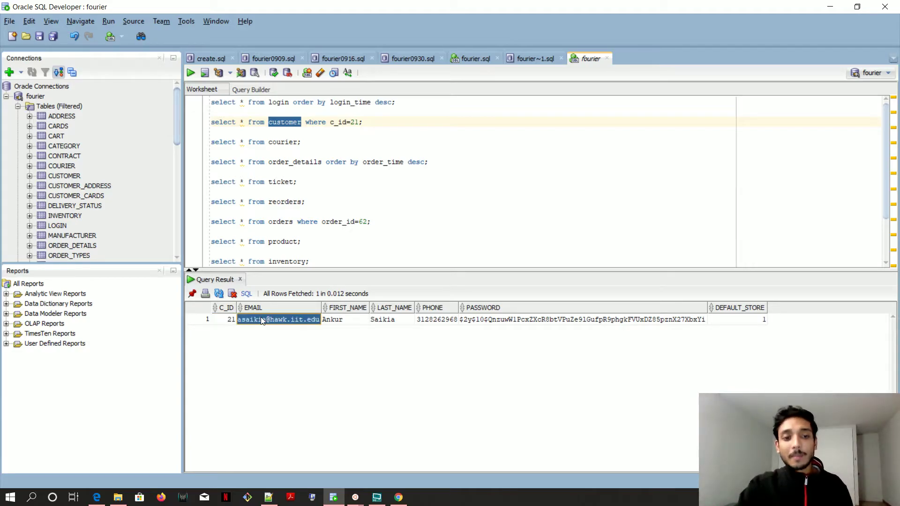
pyautogui.click(519, 321)
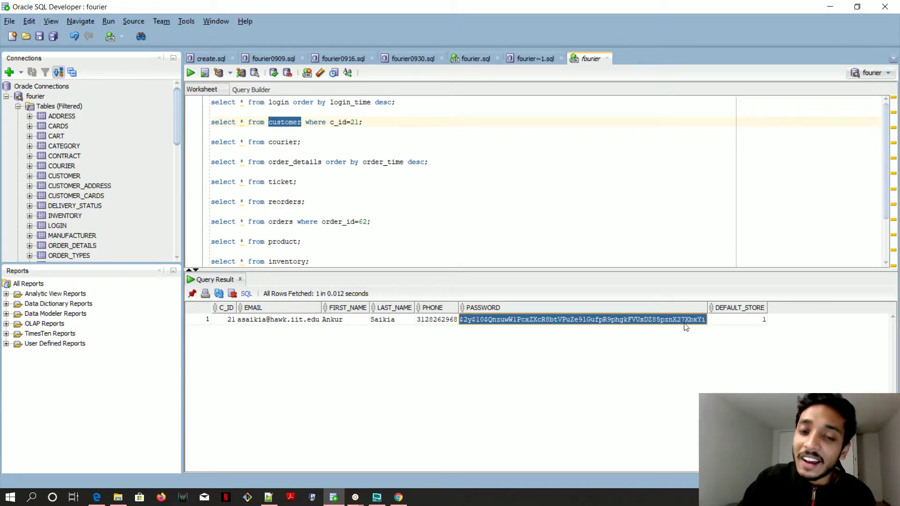
pyautogui.click(391, 321)
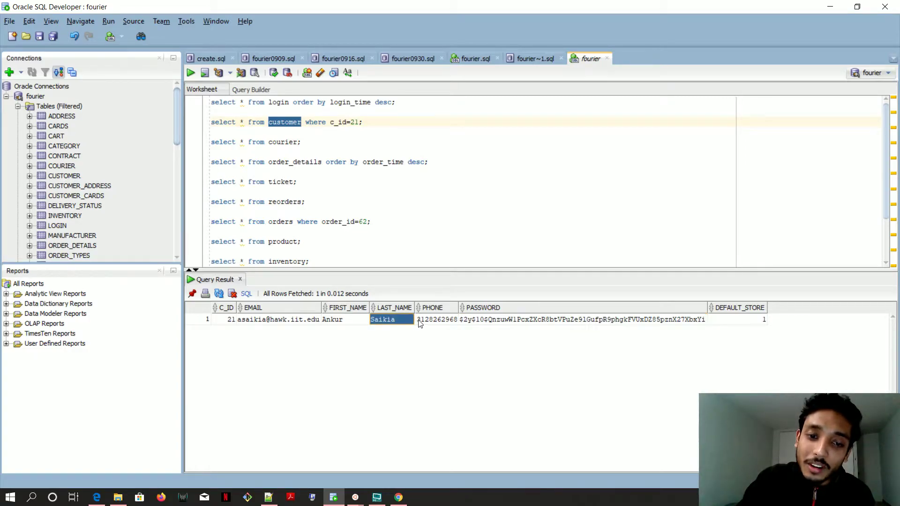
pyautogui.click(436, 320)
pyautogui.click(733, 321)
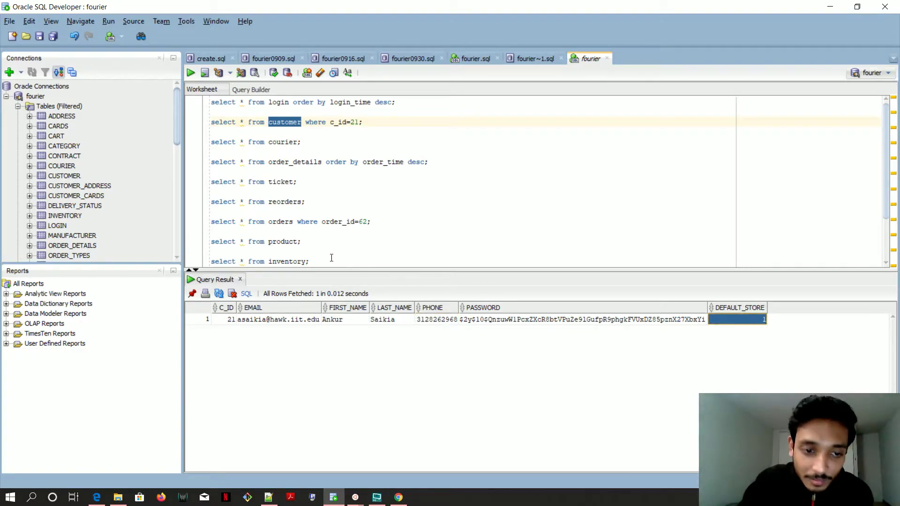
# Run the login query sorted by login_time descending and inspect the customer ID and time of the latest logins.
pyautogui.click(285, 103)
pyautogui.hotkey('ctrl', 'Return')
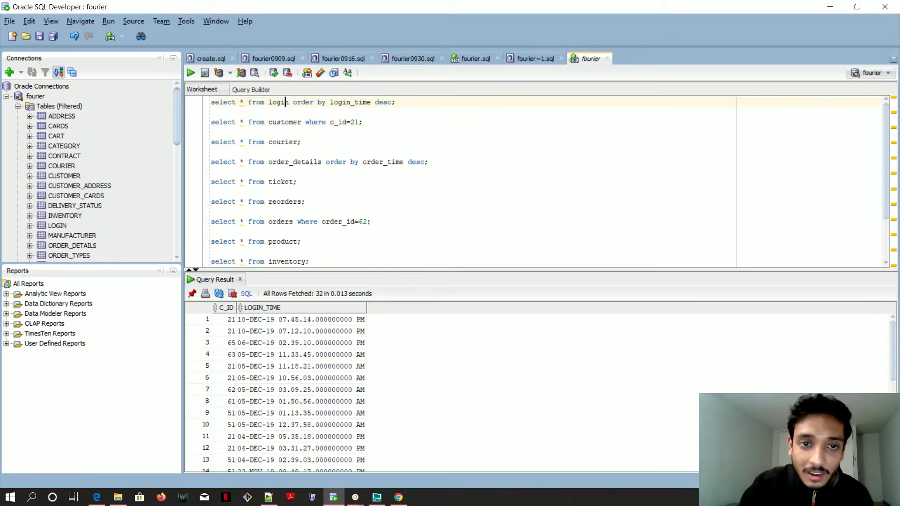
pyautogui.click(265, 320)
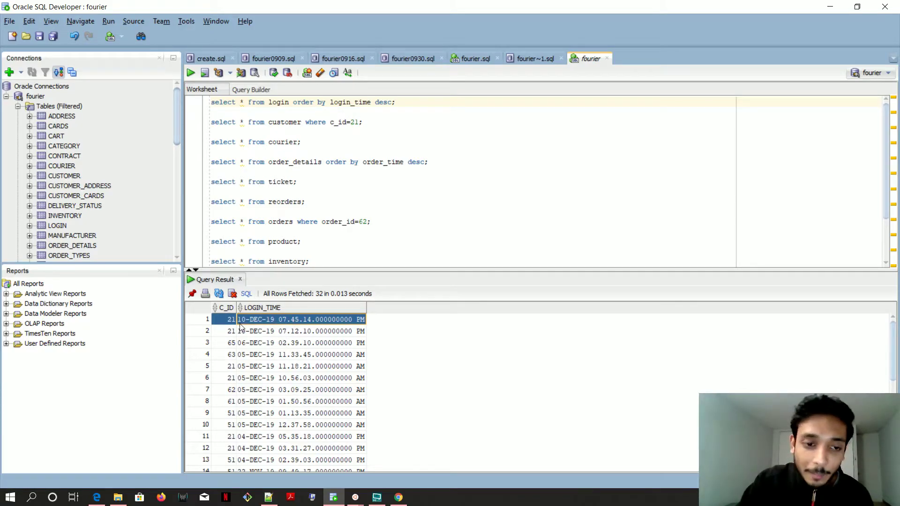
pyautogui.click(298, 320)
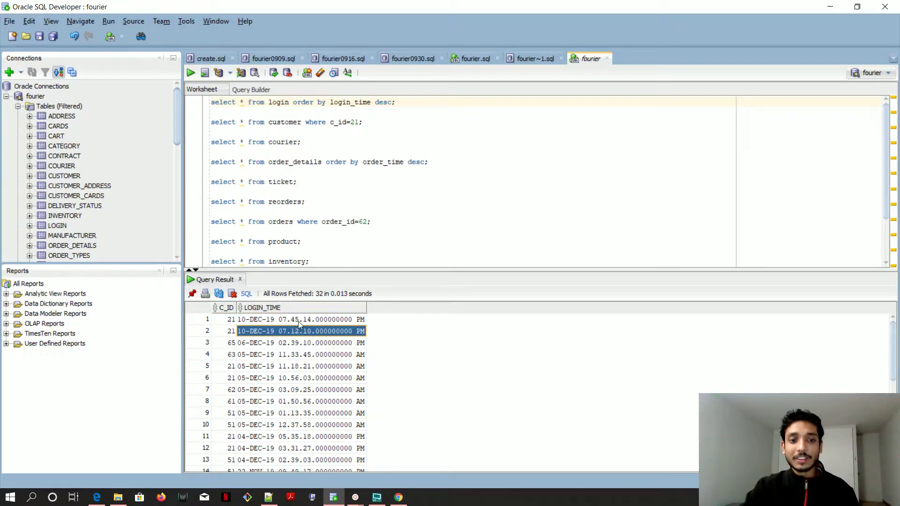
pyautogui.click(227, 321)
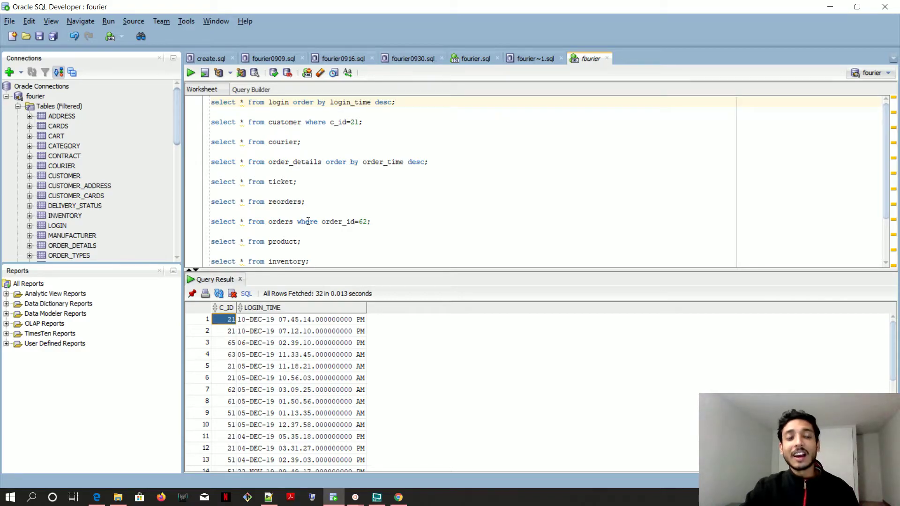
pyautogui.click(266, 322)
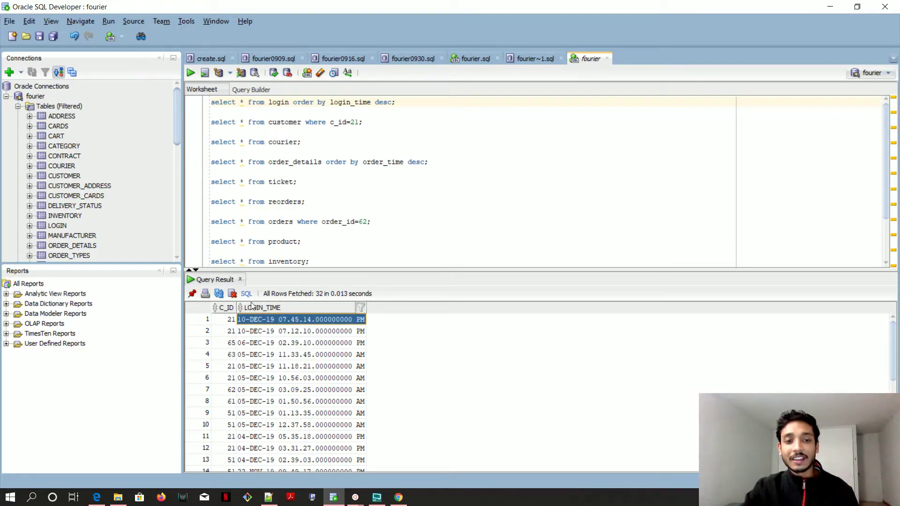
# Query the courier table and highlight the names and zip codes of the USPS, FedEx and DHL rows at the top.
pyautogui.click(285, 142)
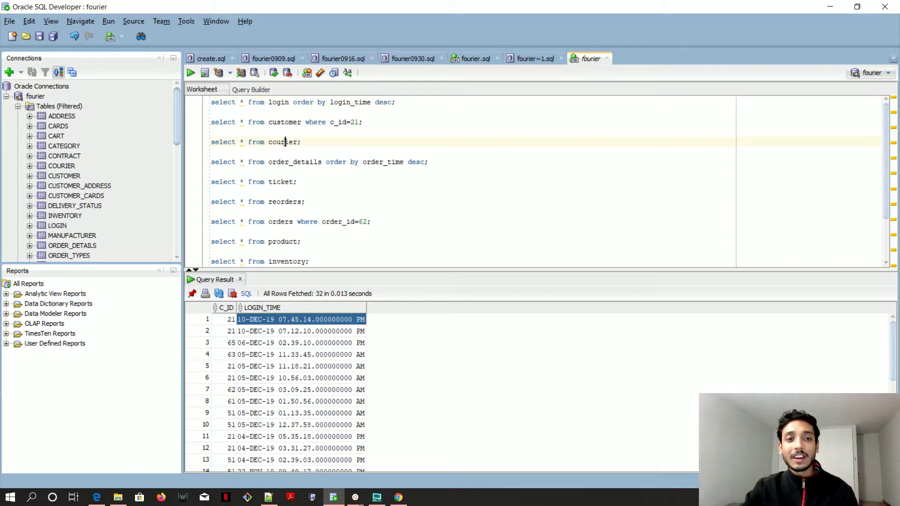
pyautogui.hotkey('ctrl', 'Return')
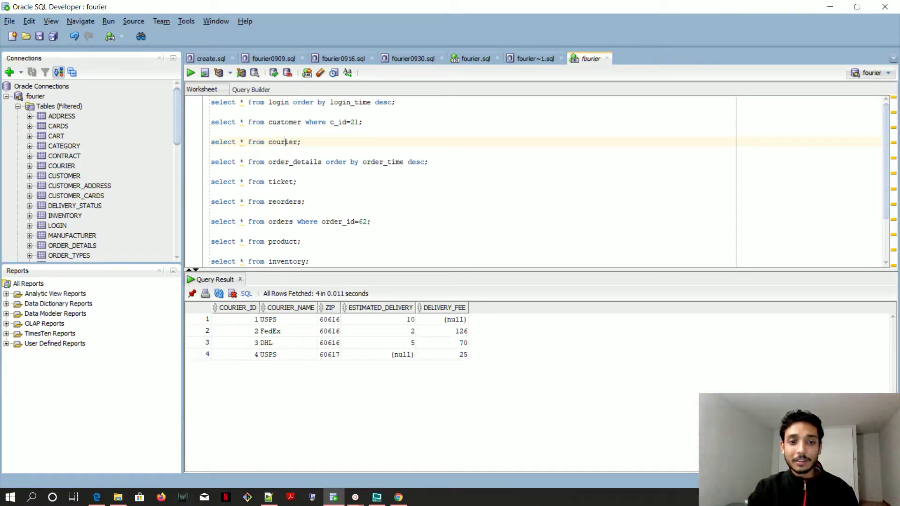
pyautogui.moveTo(271, 320); pyautogui.dragTo(275, 343)
pyautogui.click(330, 342)
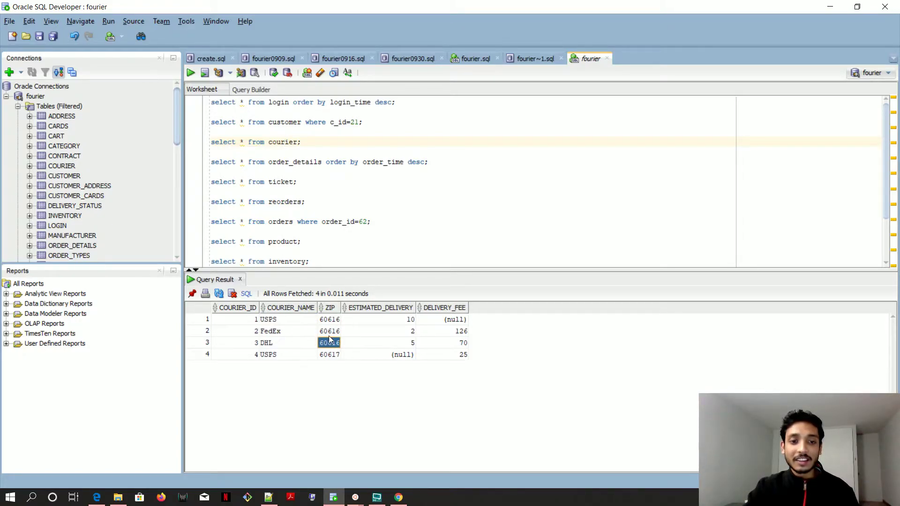
pyautogui.moveTo(329, 320); pyautogui.dragTo(335, 343)
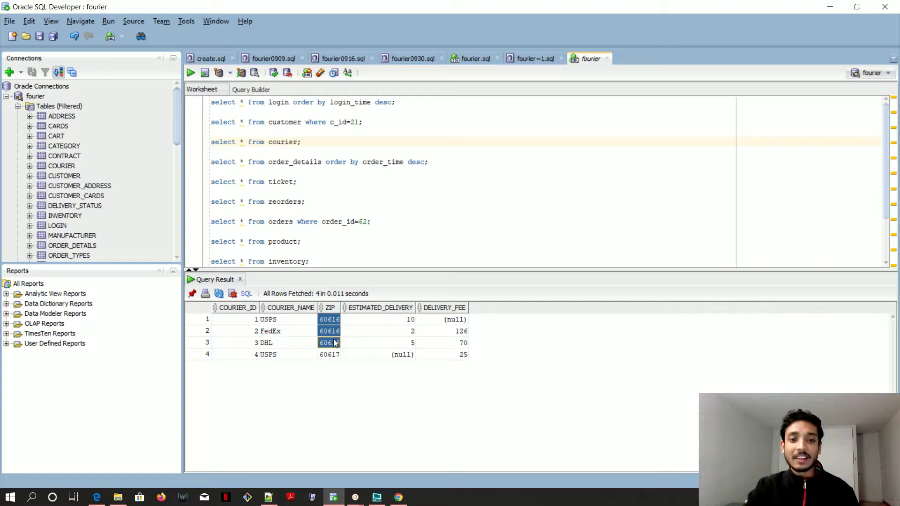
# Switch to the B-Buy shop in Chrome, add the 16" MacBook Pro to the cart and proceed to checkout.
pyautogui.click(398, 498)
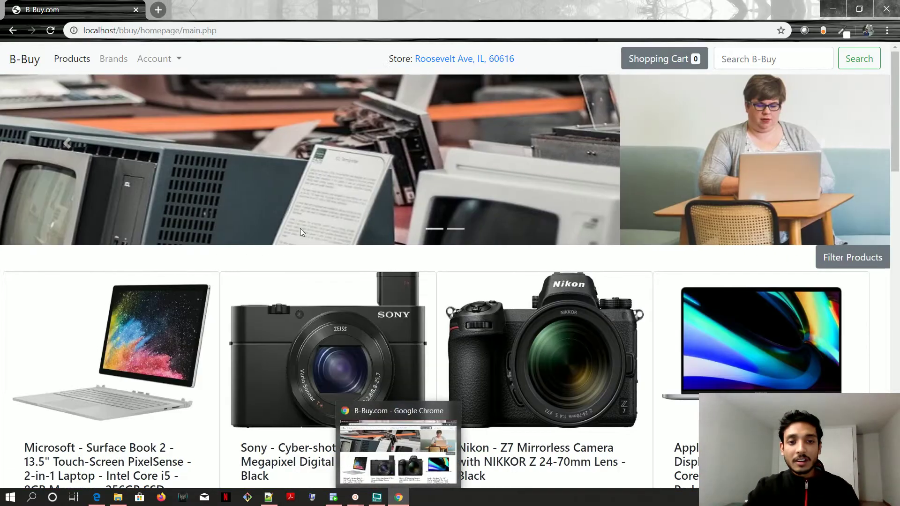
pyautogui.scroll(-5, 692, 363)
pyautogui.click(703, 351)
pyautogui.click(656, 59)
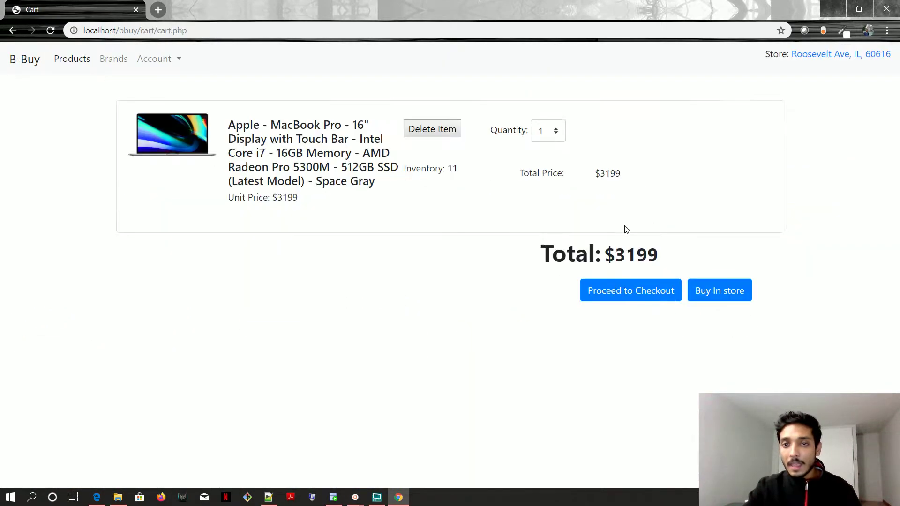
pyautogui.click(654, 298)
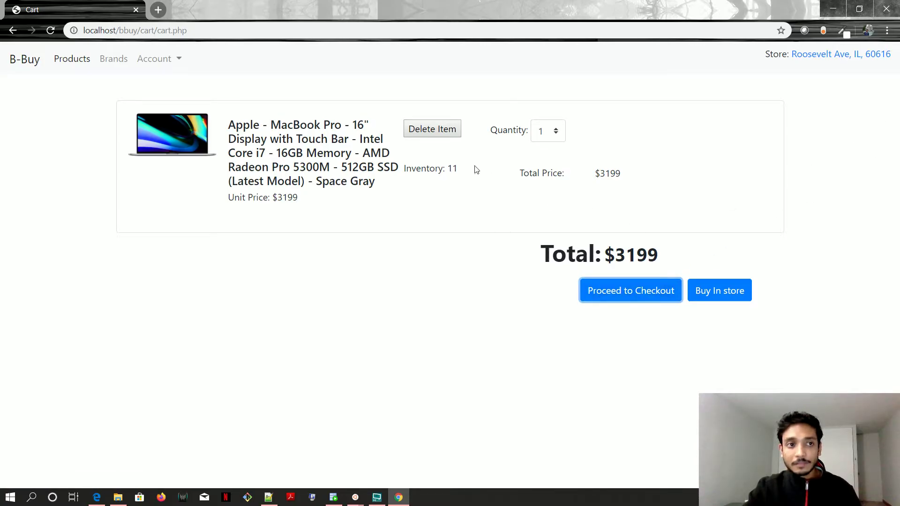
pyautogui.click(652, 293)
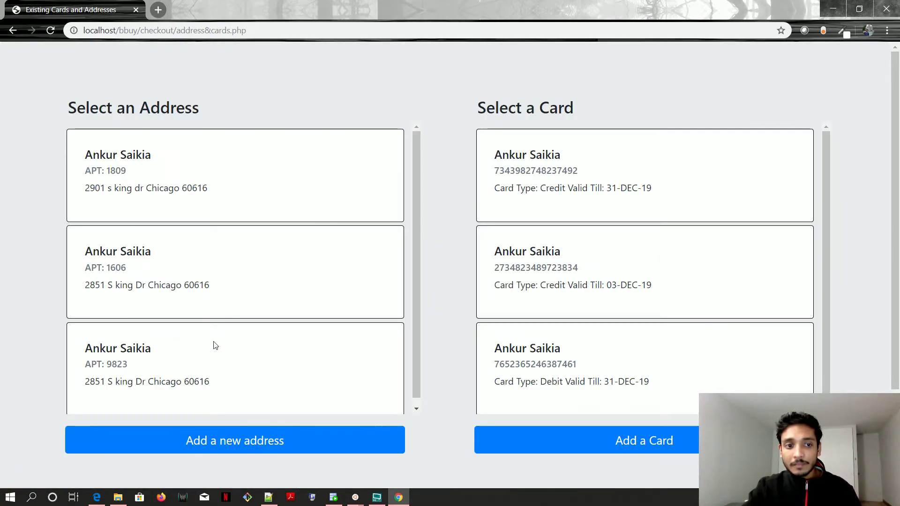
# Choose the third saved address and the debit card, view the courier options and highlight the address's zip code.
pyautogui.click(217, 341)
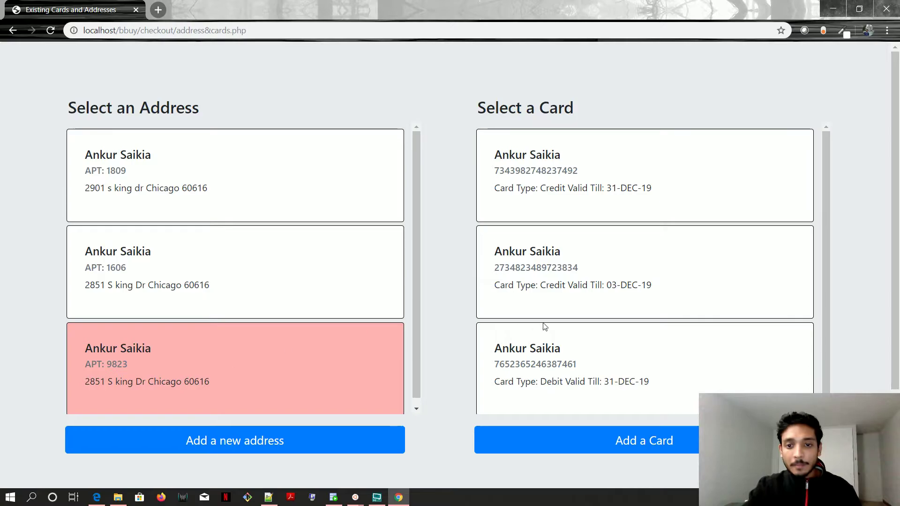
pyautogui.click(560, 382)
pyautogui.scroll(-3, 560, 383)
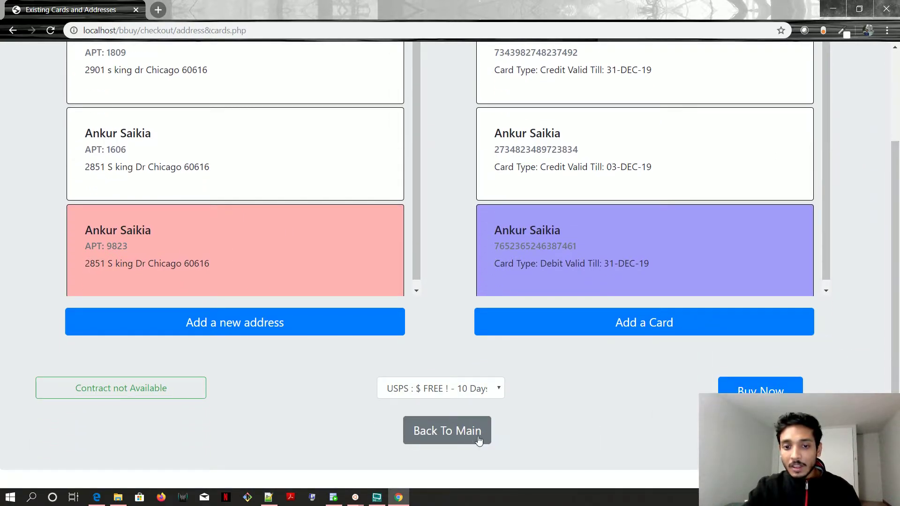
pyautogui.click(463, 389)
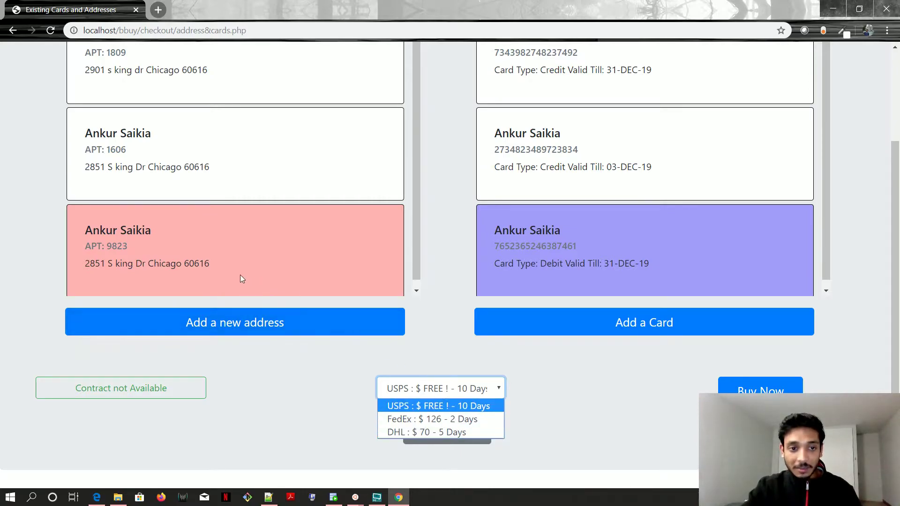
pyautogui.click(189, 263)
pyautogui.moveTo(189, 264); pyautogui.dragTo(209, 263)
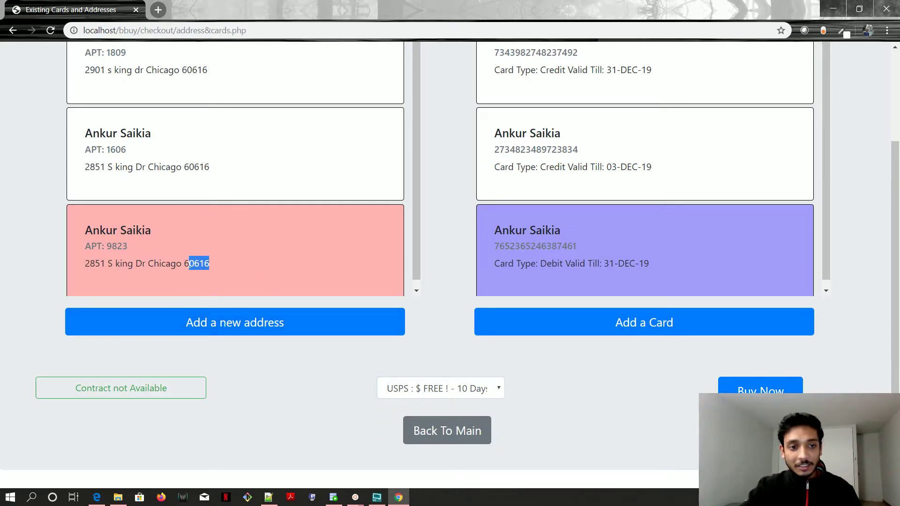
# In Oracle SQL Developer, compare the zip codes and courier names in the courier results, and return to the shop's checkout page.
pyautogui.hotkey('alt', 'Tab')
pyautogui.click(327, 355)
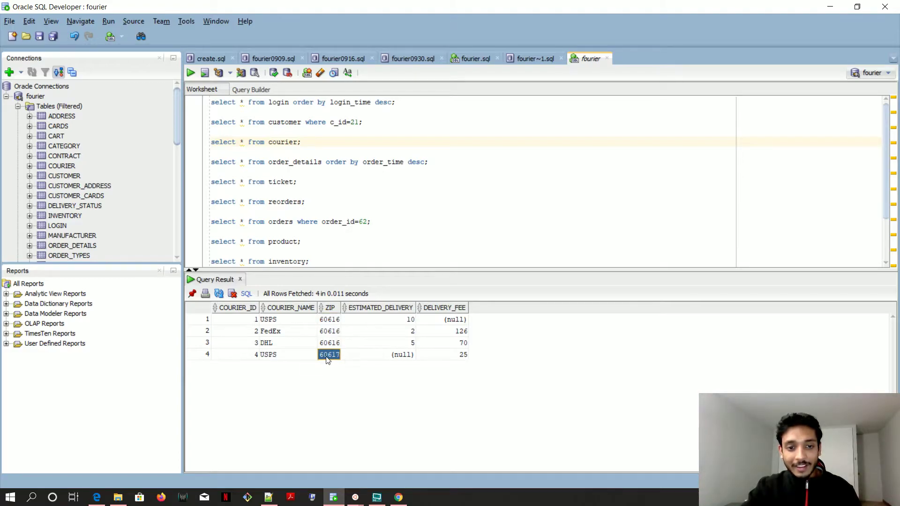
pyautogui.click(284, 356)
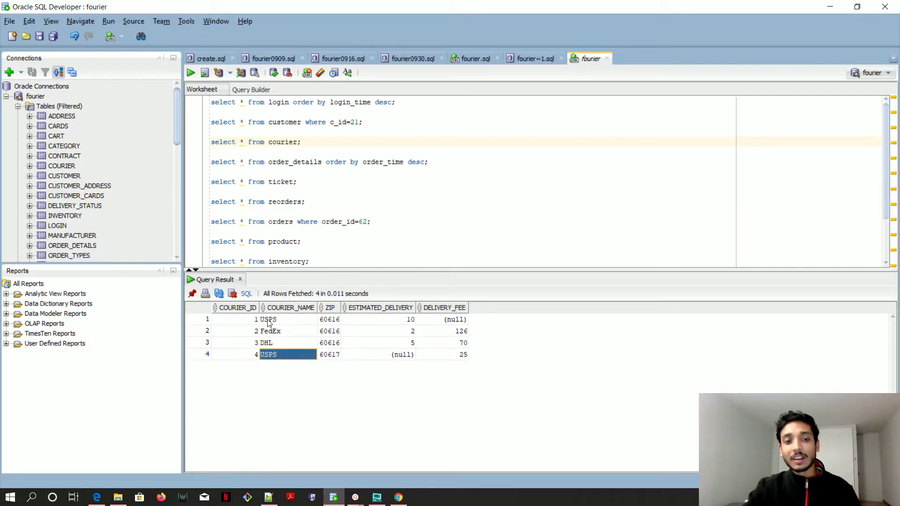
pyautogui.moveTo(330, 319); pyautogui.dragTo(330, 346)
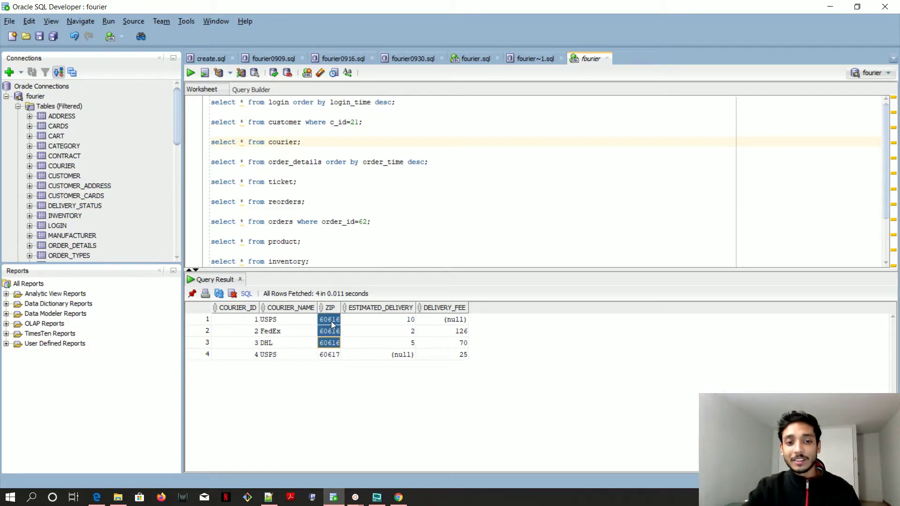
pyautogui.moveTo(280, 319); pyautogui.dragTo(277, 345)
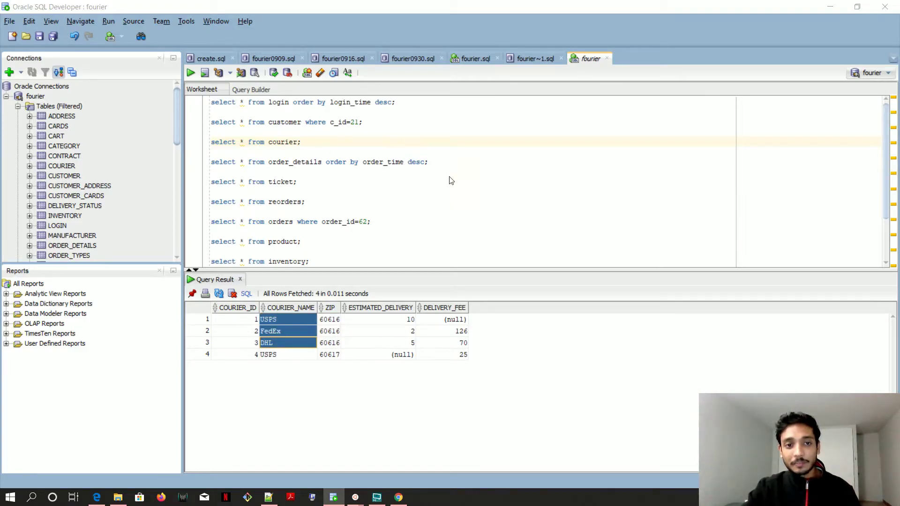
pyautogui.hotkey('alt', 'Tab')
pyautogui.scroll(3, 804, 219)
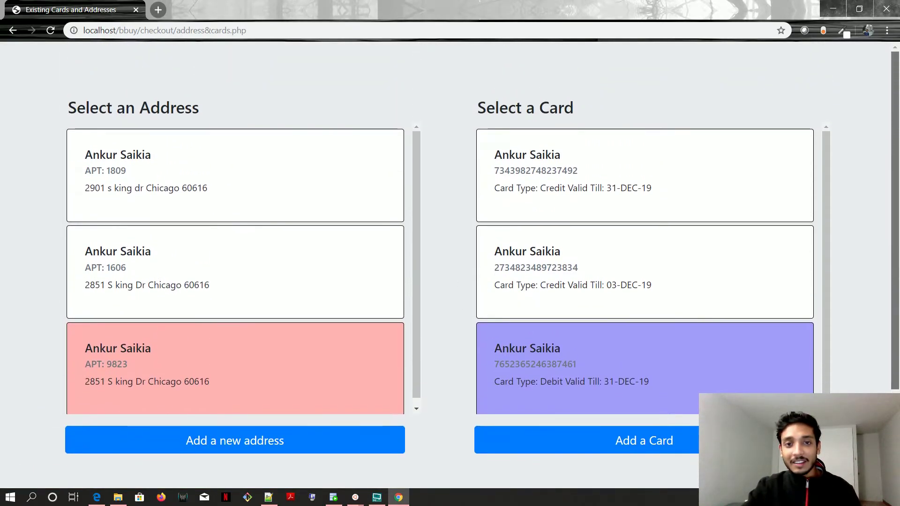
# In Oracle SQL Developer, run the order_details query sorted by order_time descending and highlight the newest order's ID and store ID.
pyautogui.hotkey('alt', 'Tab')
pyautogui.click(326, 162)
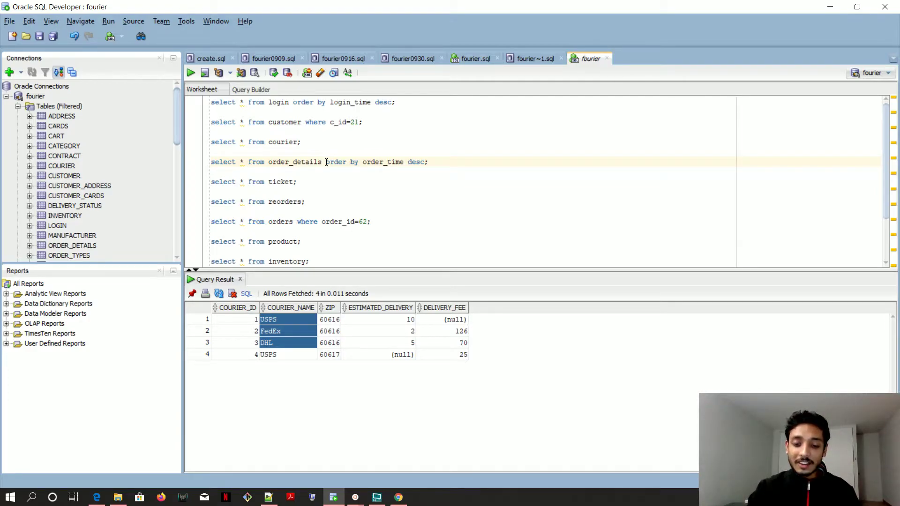
pyautogui.hotkey('ctrl', 'Return')
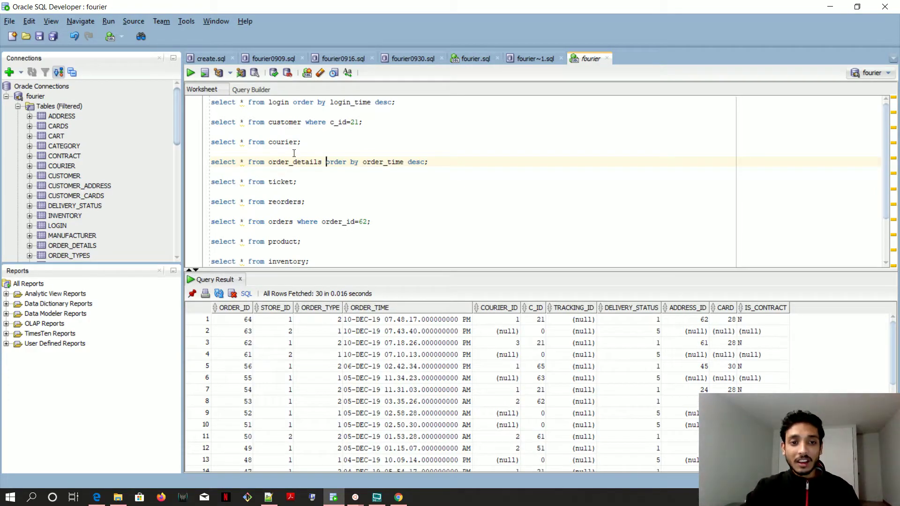
pyautogui.doubleClick(286, 162)
pyautogui.moveTo(243, 323); pyautogui.dragTo(275, 324)
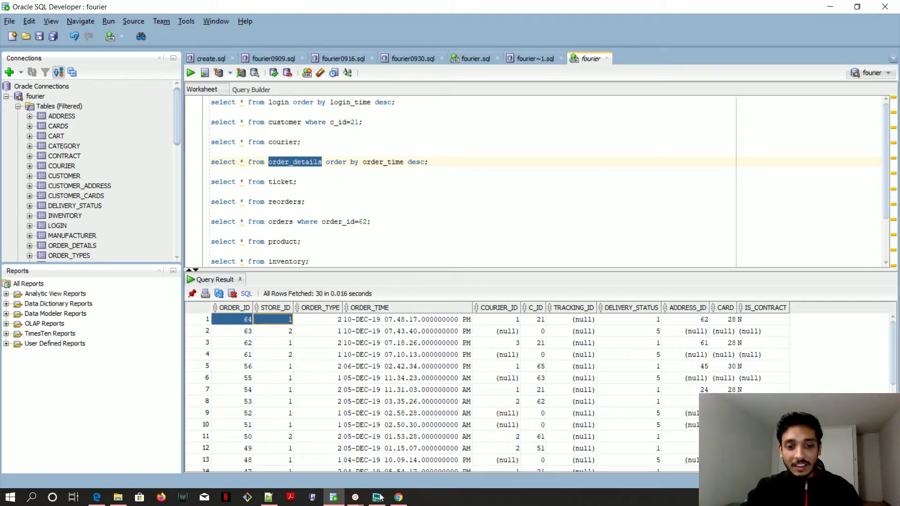
# Switch to the B-Buy shop, leave the checkout for the products page and open the account's My Orders page.
pyautogui.click(398, 496)
pyautogui.click(12, 30)
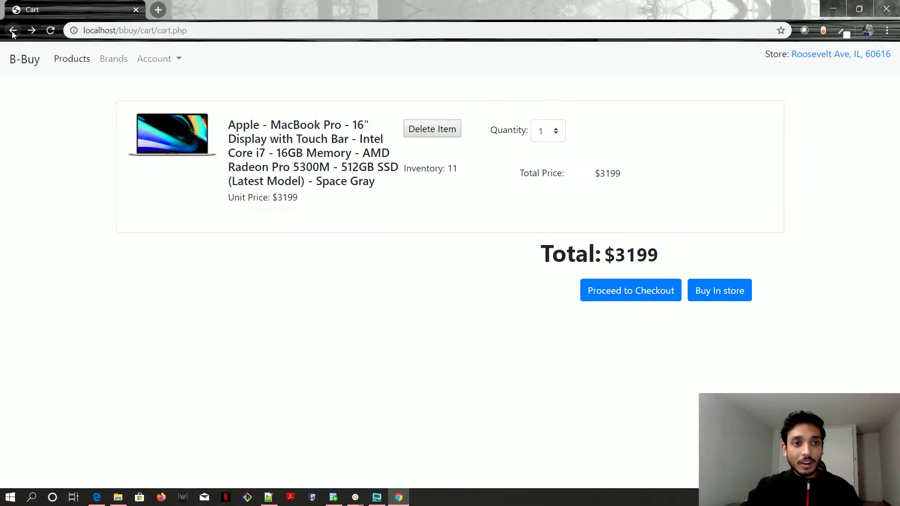
pyautogui.click(159, 59)
pyautogui.click(169, 88)
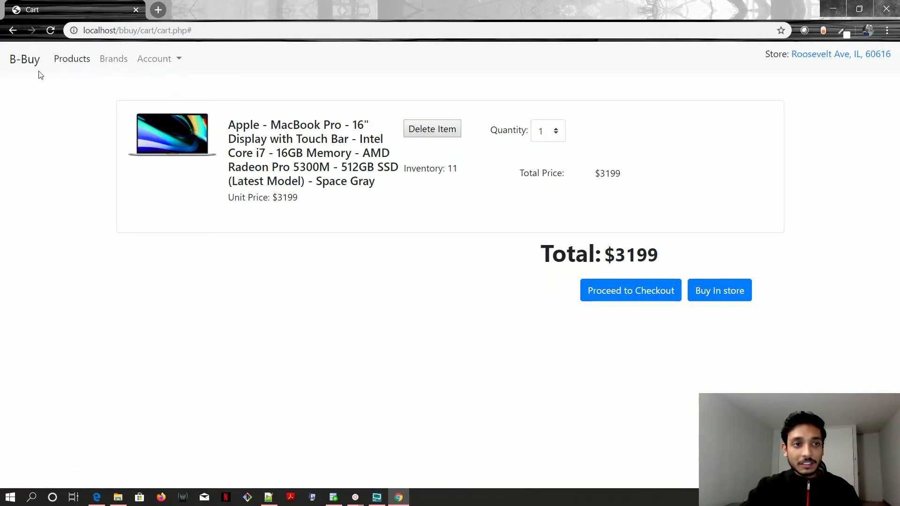
pyautogui.click(72, 59)
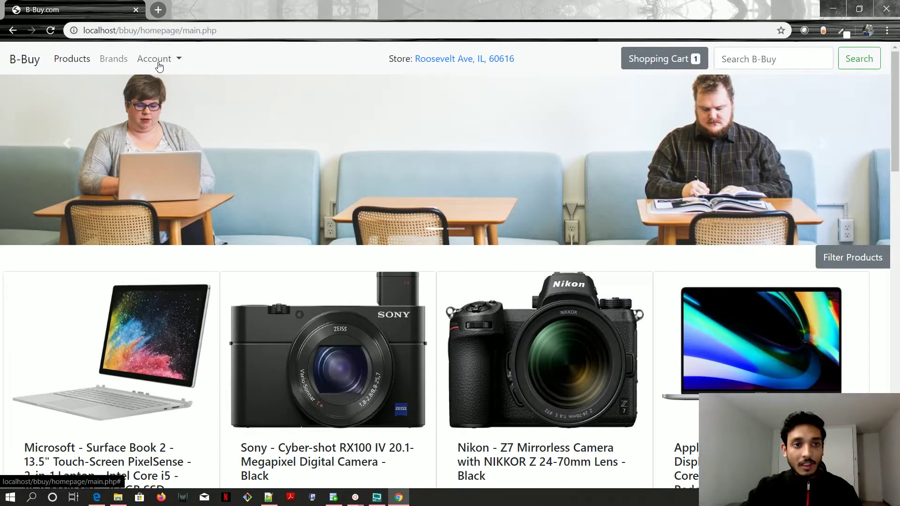
pyautogui.click(154, 61)
pyautogui.click(174, 88)
# Examine the newest order's ID, order time and order type on the My Orders page.
pyautogui.moveTo(67, 103); pyautogui.dragTo(117, 103)
pyautogui.click(151, 151)
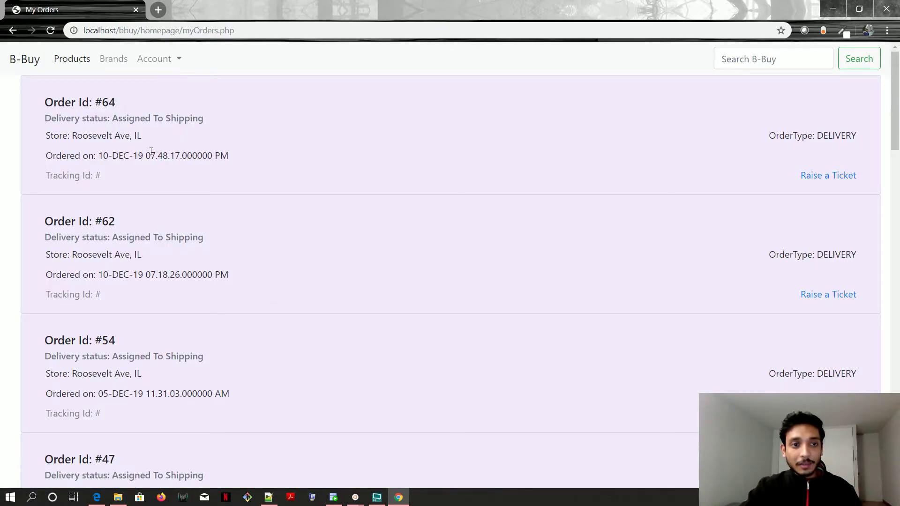
pyautogui.moveTo(151, 155); pyautogui.dragTo(231, 154)
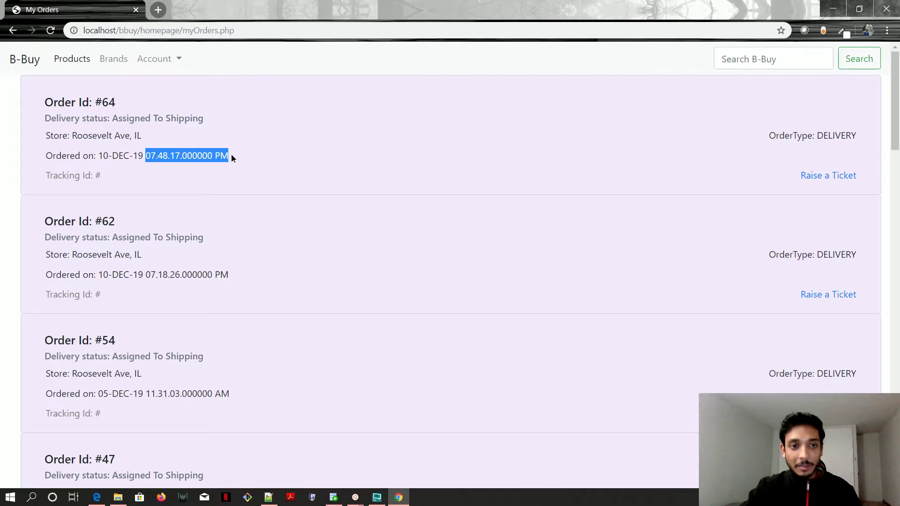
pyautogui.click(234, 165)
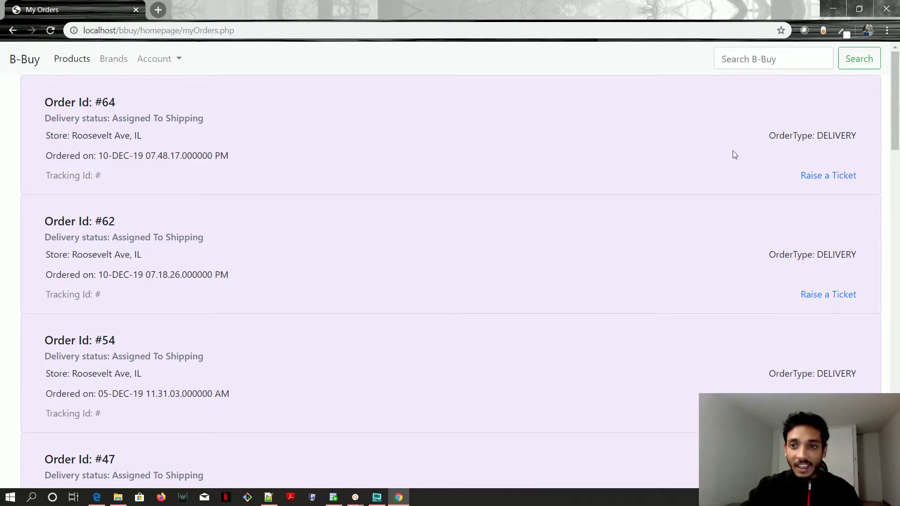
pyautogui.moveTo(769, 135); pyautogui.dragTo(776, 135)
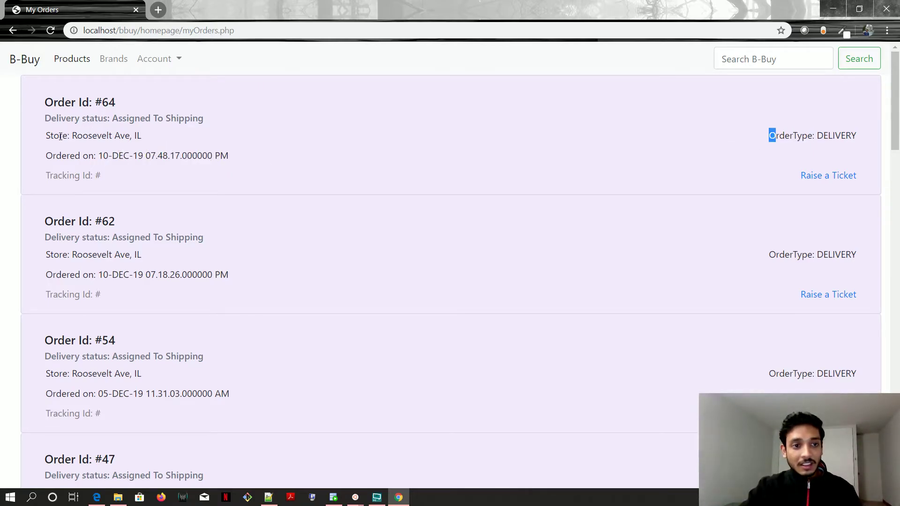
# In Oracle SQL Developer, examine the newest order's time, type, tracking, delivery status, address, card and contract fields, and highlight the whole row.
pyautogui.hotkey('alt', 'Tab')
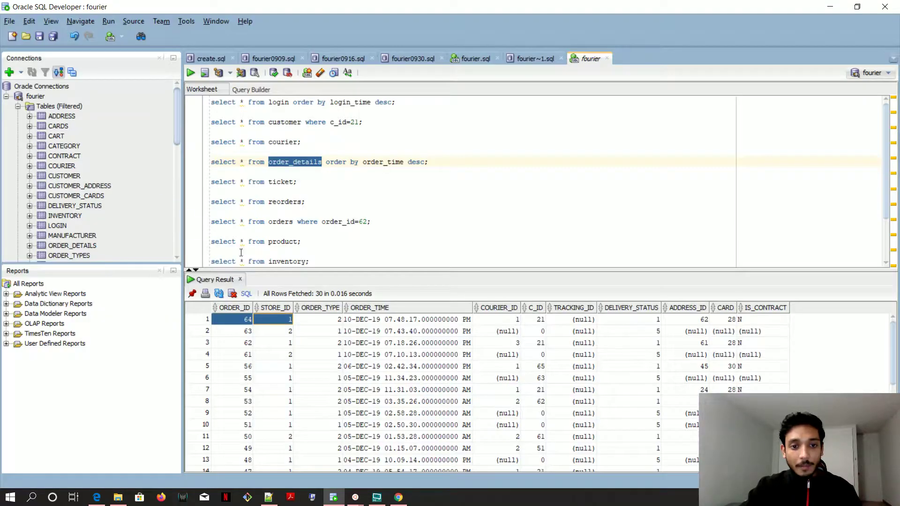
pyautogui.click(391, 320)
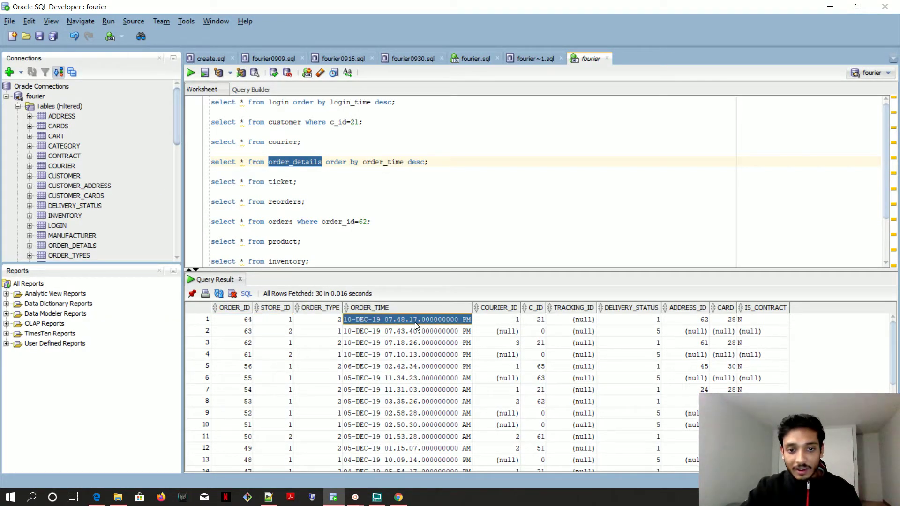
pyautogui.click(323, 320)
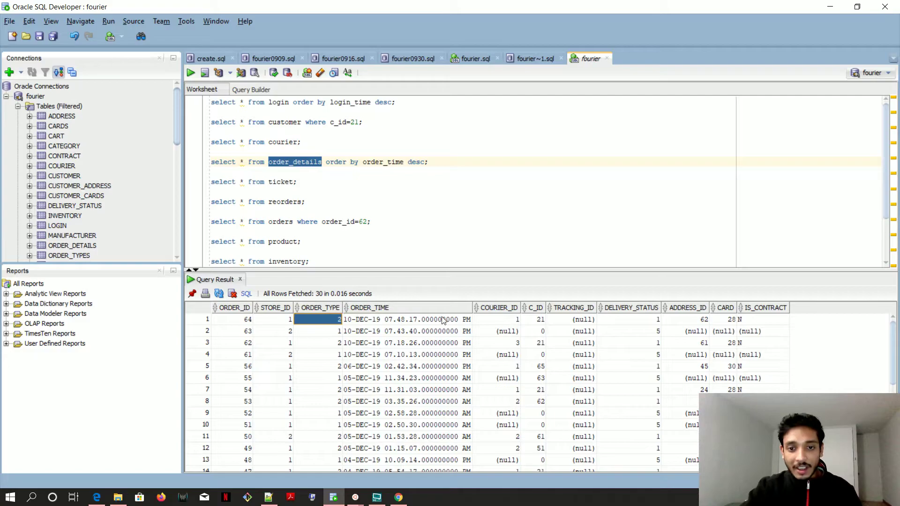
pyautogui.click(525, 321)
pyautogui.click(571, 320)
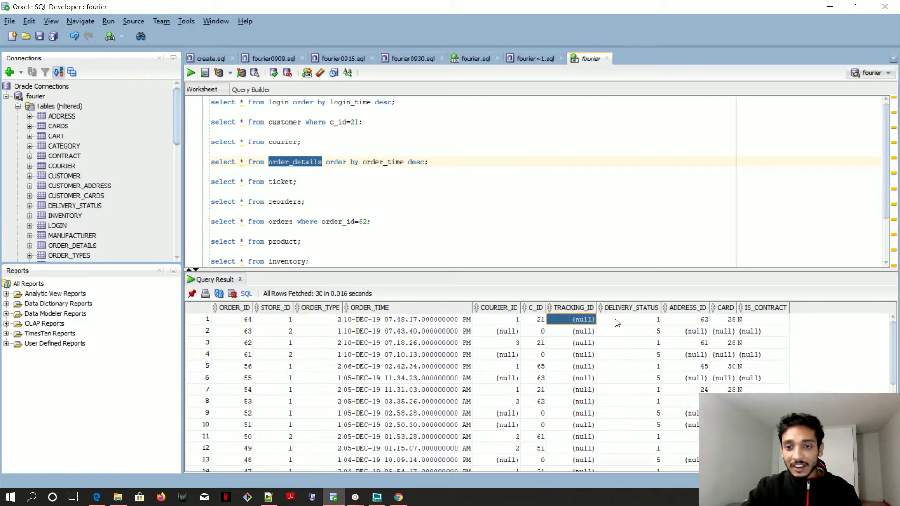
pyautogui.click(635, 325)
pyautogui.click(702, 323)
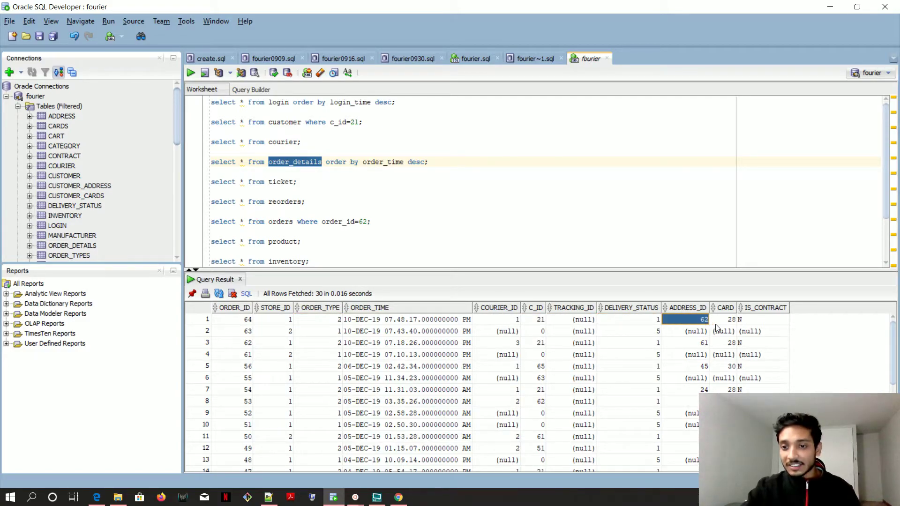
pyautogui.click(732, 324)
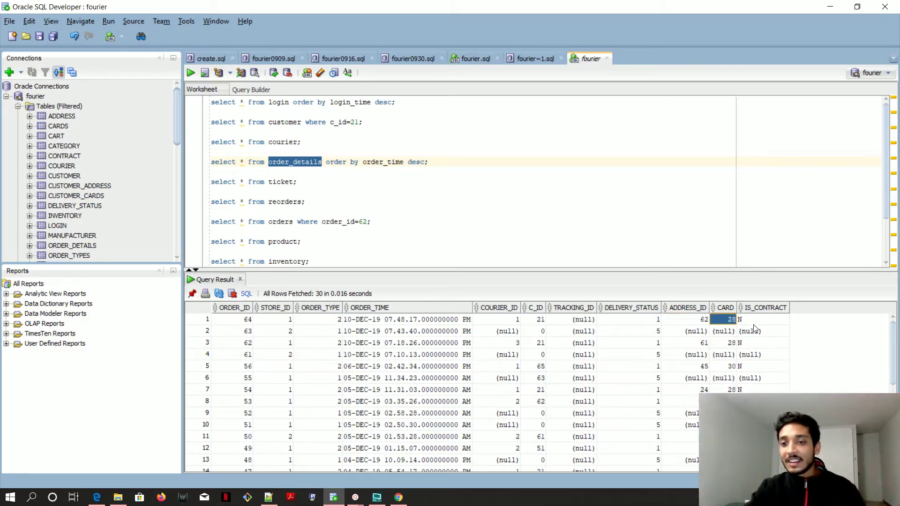
pyautogui.click(750, 320)
pyautogui.moveTo(225, 322); pyautogui.dragTo(768, 321)
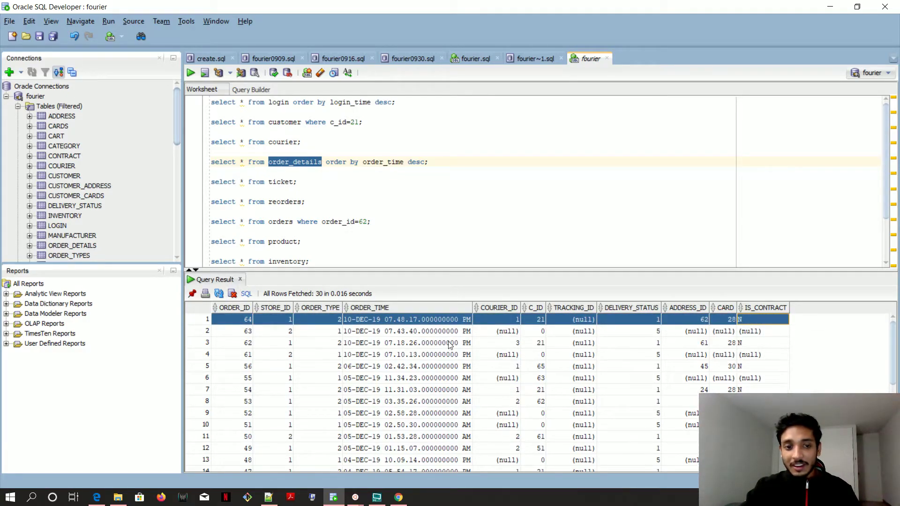
# Examine the second order row's courier, tracking and address fields, and compare its order type with the first row's.
pyautogui.click(236, 332)
pyautogui.moveTo(259, 334); pyautogui.dragTo(514, 338)
pyautogui.click(507, 330)
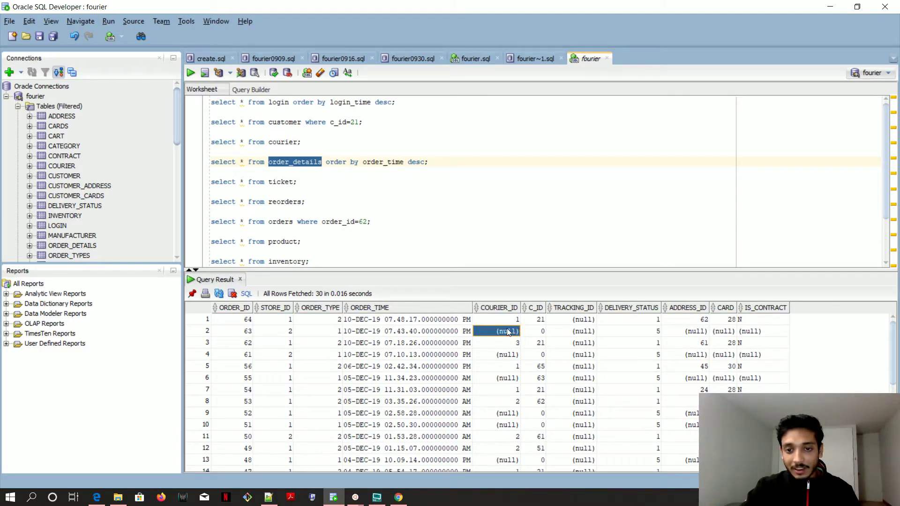
pyautogui.click(588, 331)
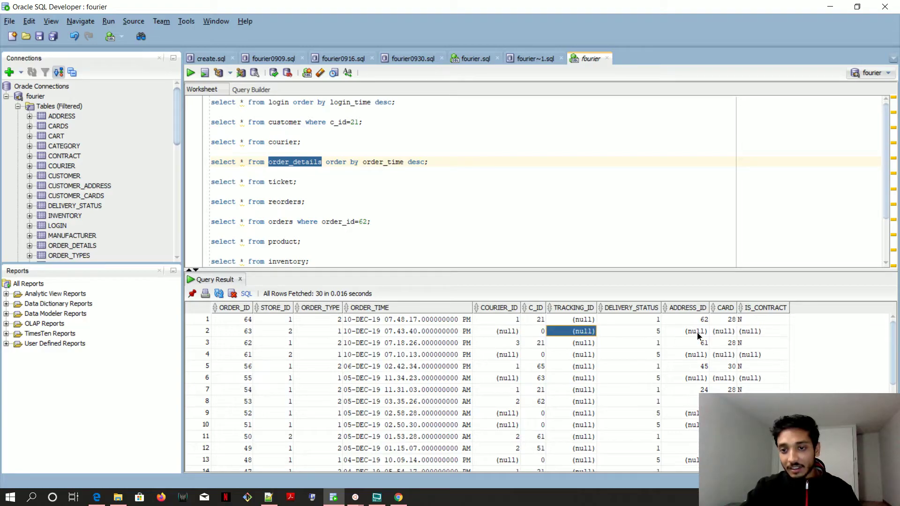
pyautogui.click(698, 332)
pyautogui.moveTo(231, 338); pyautogui.dragTo(745, 335)
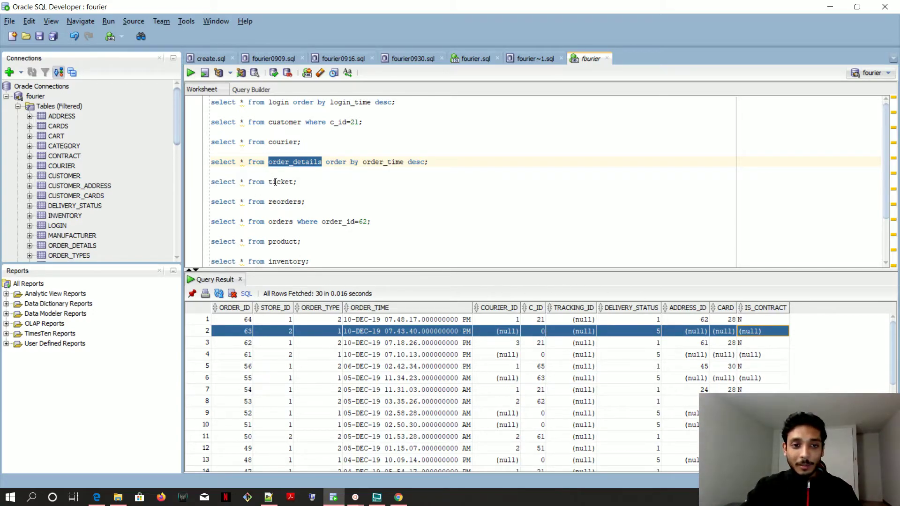
pyautogui.click(319, 333)
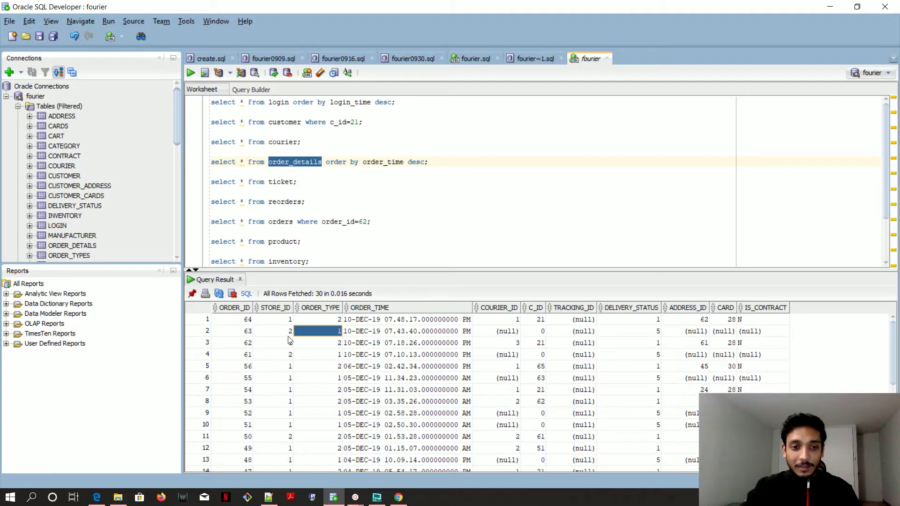
pyautogui.click(334, 321)
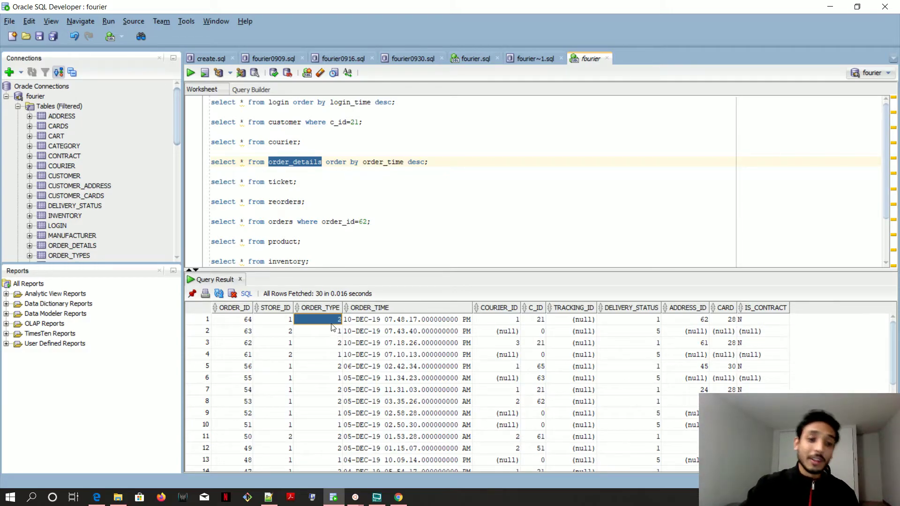
# Compare the order type and delivery status fields of the first two order rows.
pyautogui.click(326, 333)
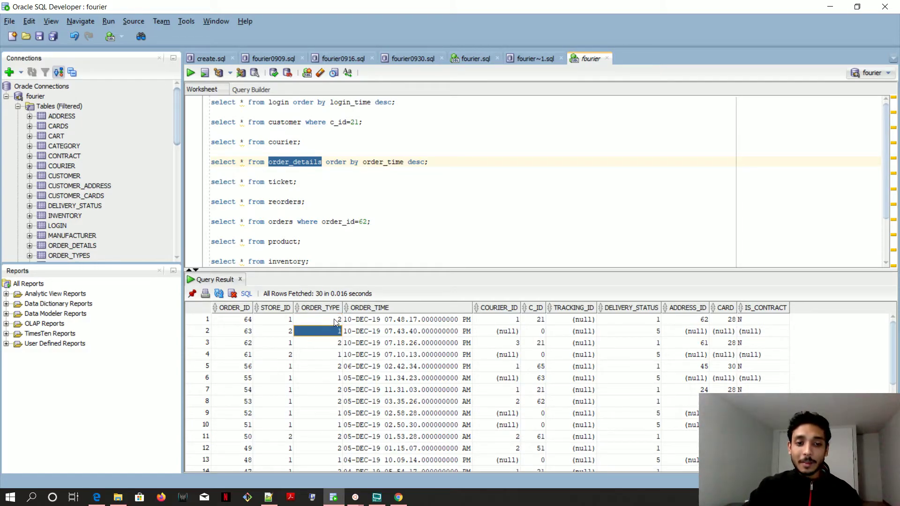
pyautogui.click(334, 321)
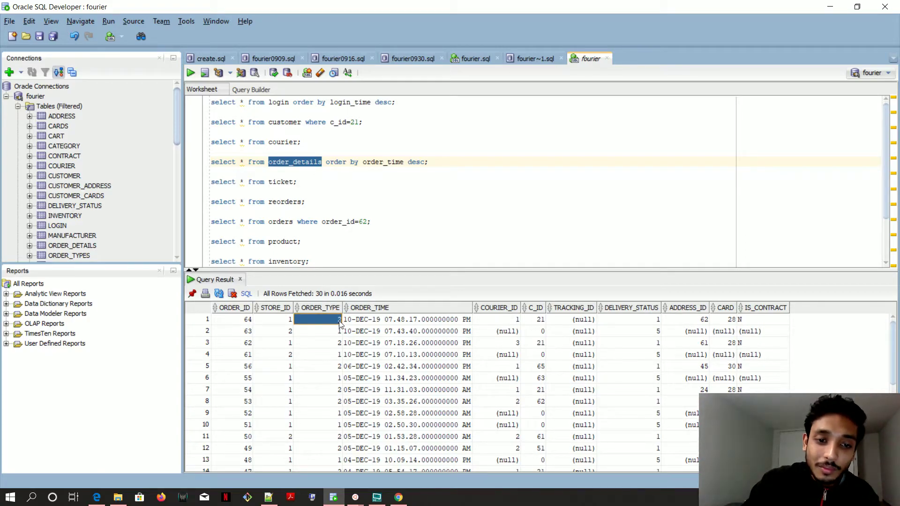
pyautogui.click(337, 333)
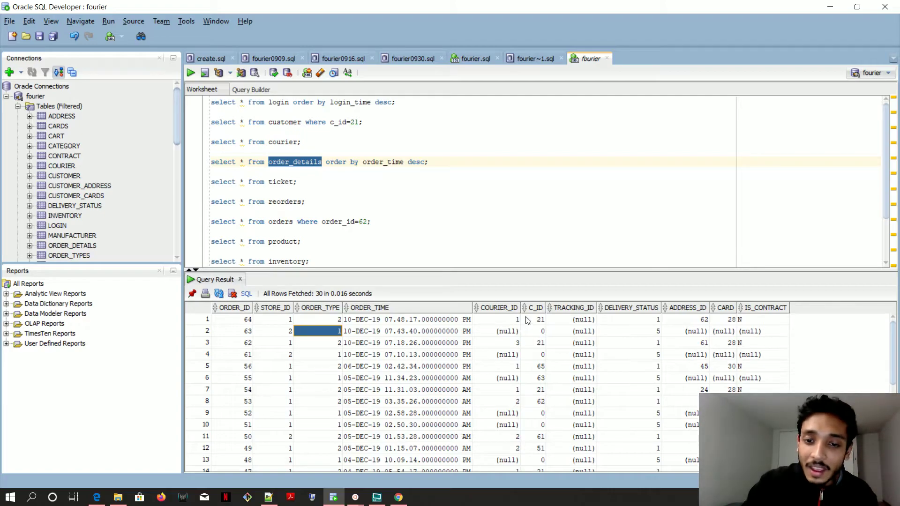
pyautogui.click(650, 322)
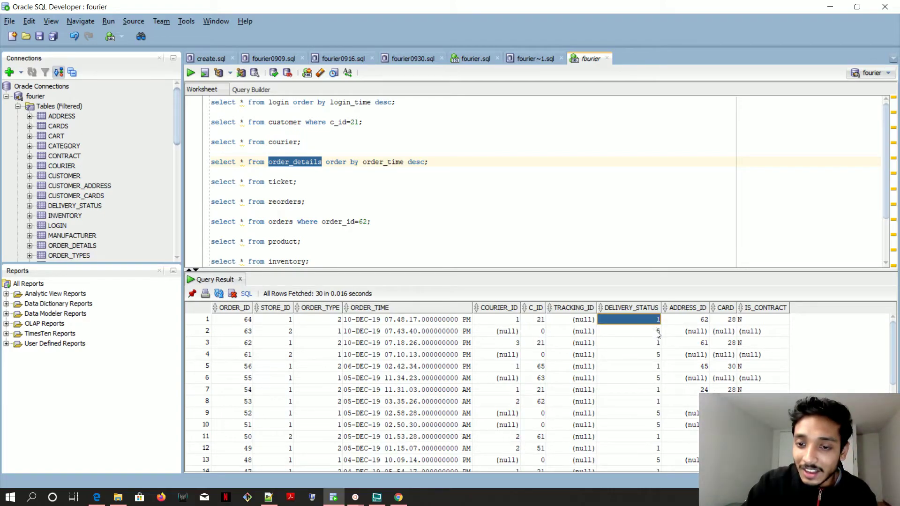
pyautogui.click(658, 334)
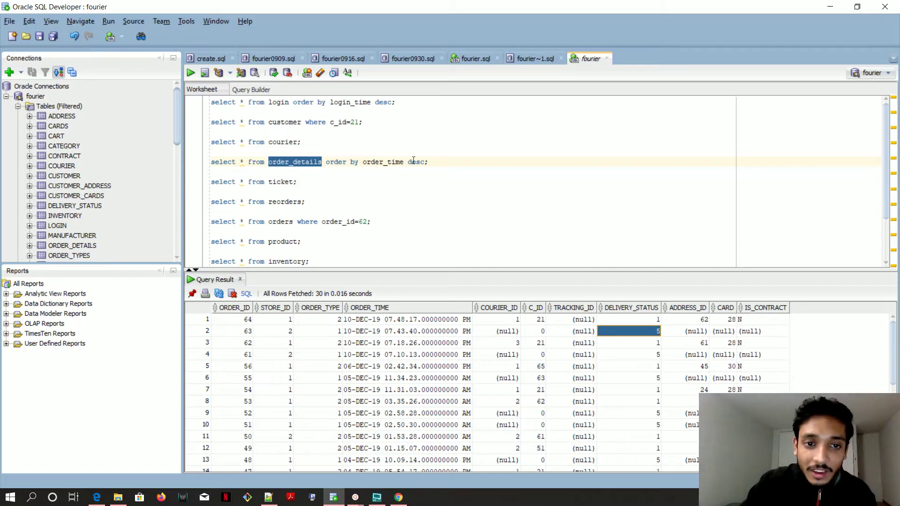
# Add the query "select * from order_types;" below the order_details query and run it.
pyautogui.click(443, 163)
pyautogui.press('Return')
pyautogui.write('select * from')
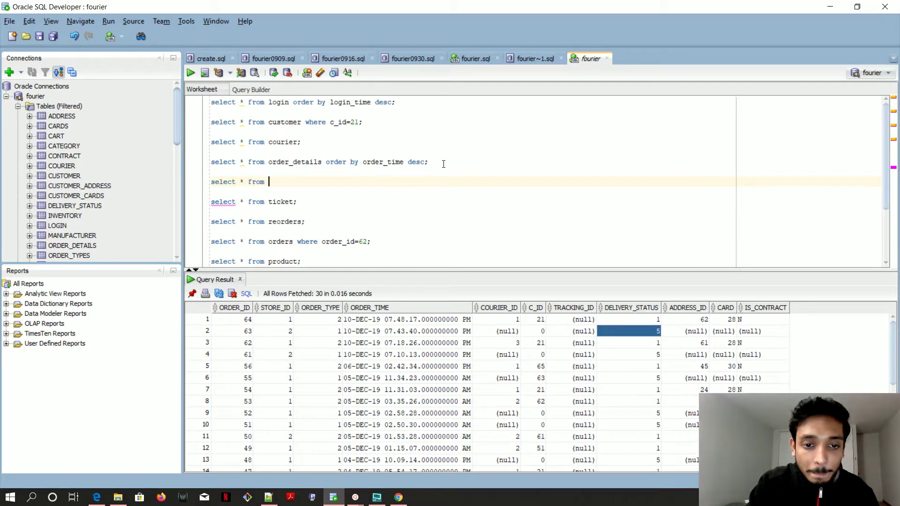
pyautogui.write(' order')
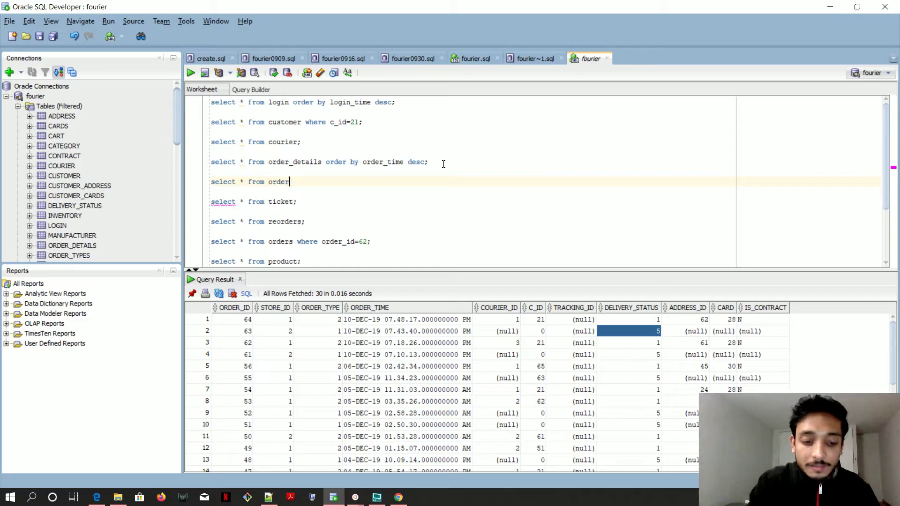
pyautogui.write('_types;')
pyautogui.press('Left')
pyautogui.press('Left')
pyautogui.hotkey('ctrl', 'Return')
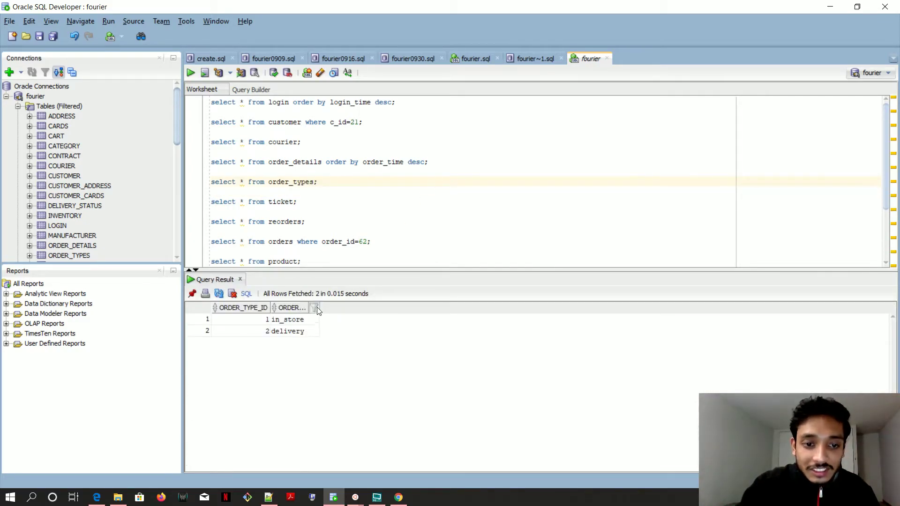
# Examine the IDs and names of the in_store and delivery order types.
pyautogui.click(265, 322)
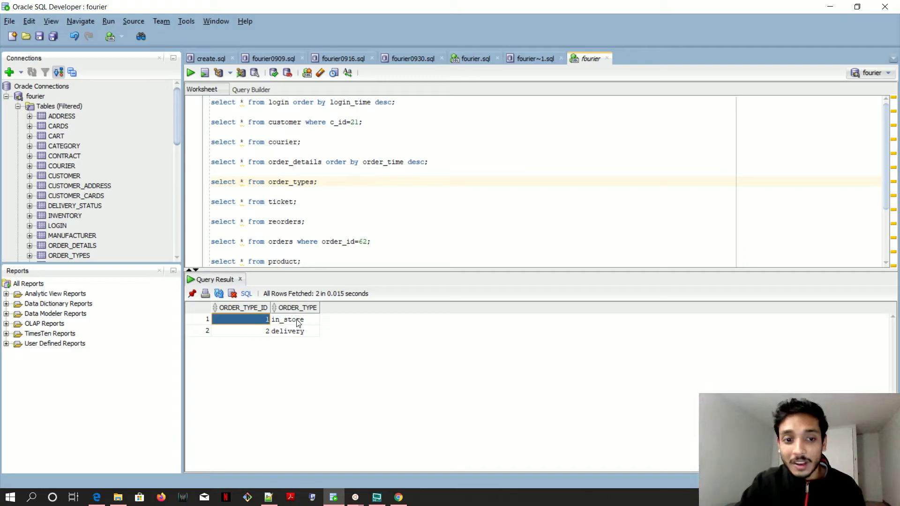
pyautogui.click(297, 323)
pyautogui.click(255, 333)
pyautogui.click(282, 336)
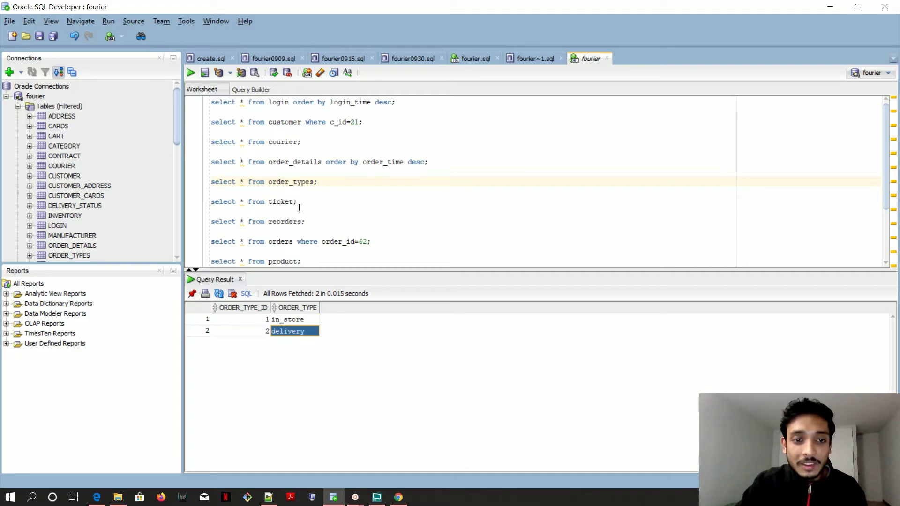
# Rerun the order_details query and compare the first two orders, focusing on their order types.
pyautogui.hotkey('ctrl', 'Return')
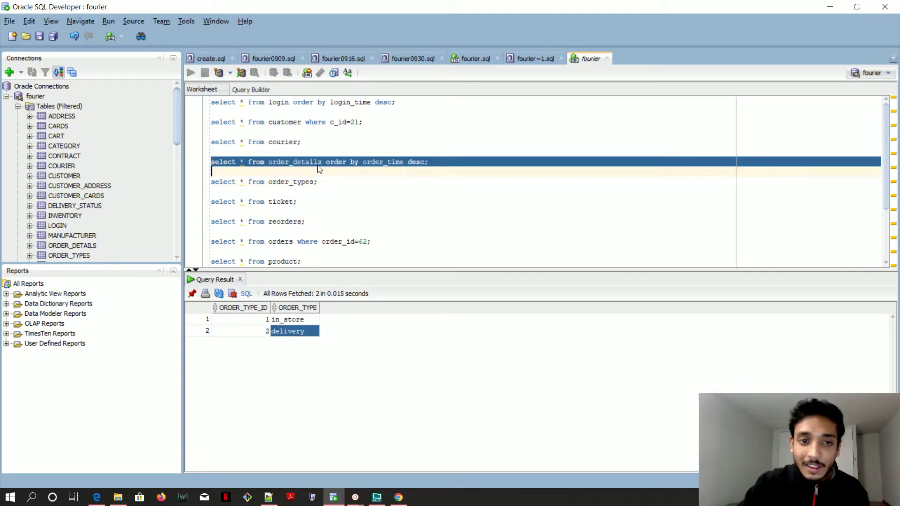
pyautogui.click(336, 321)
pyautogui.moveTo(244, 322); pyautogui.dragTo(508, 325)
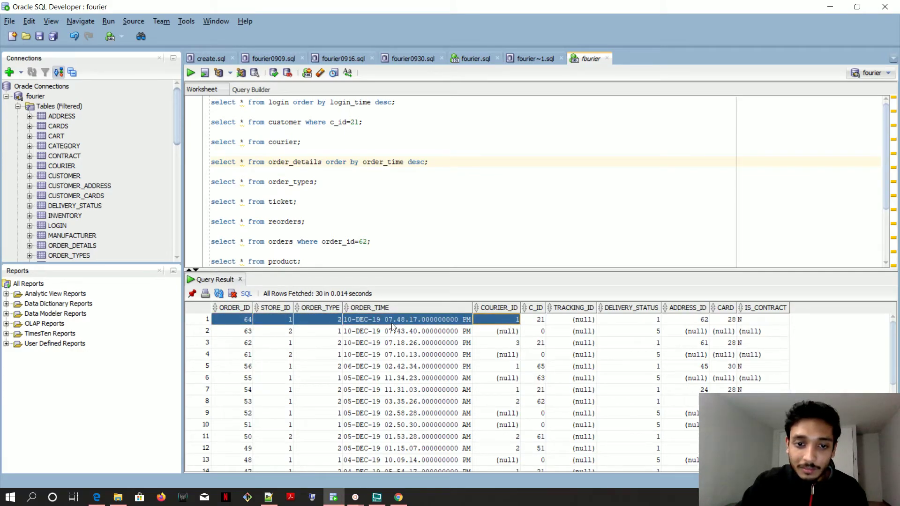
pyautogui.click(341, 321)
pyautogui.moveTo(237, 333); pyautogui.dragTo(382, 331)
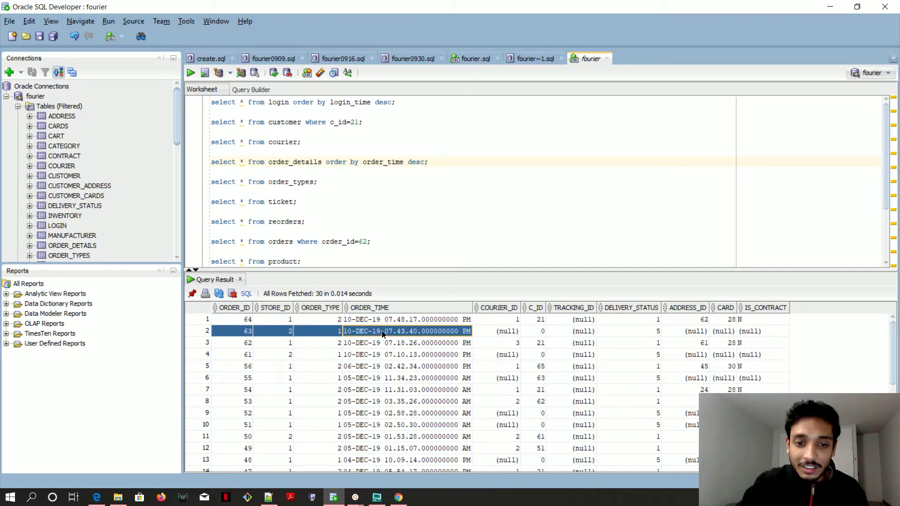
pyautogui.click(338, 343)
pyautogui.click(339, 333)
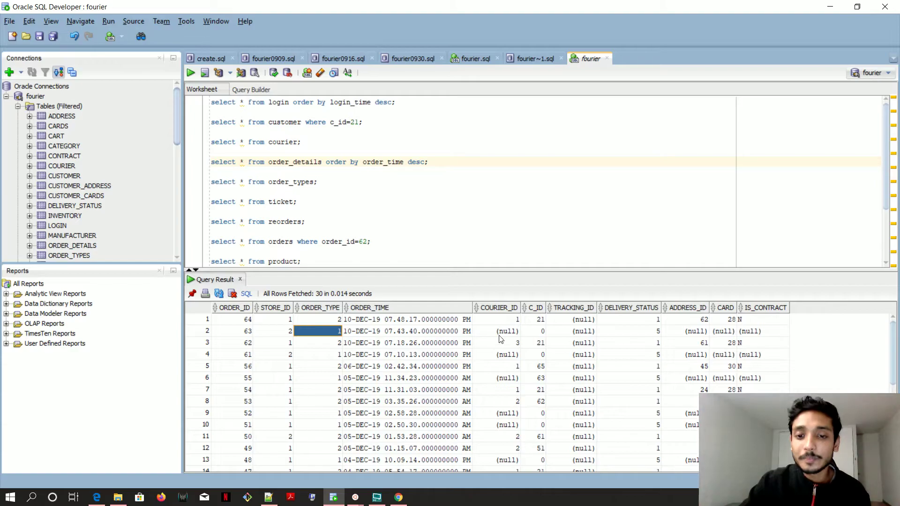
# Check the newest order's courier ID, run the courier query and examine the first courier's row.
pyautogui.click(515, 321)
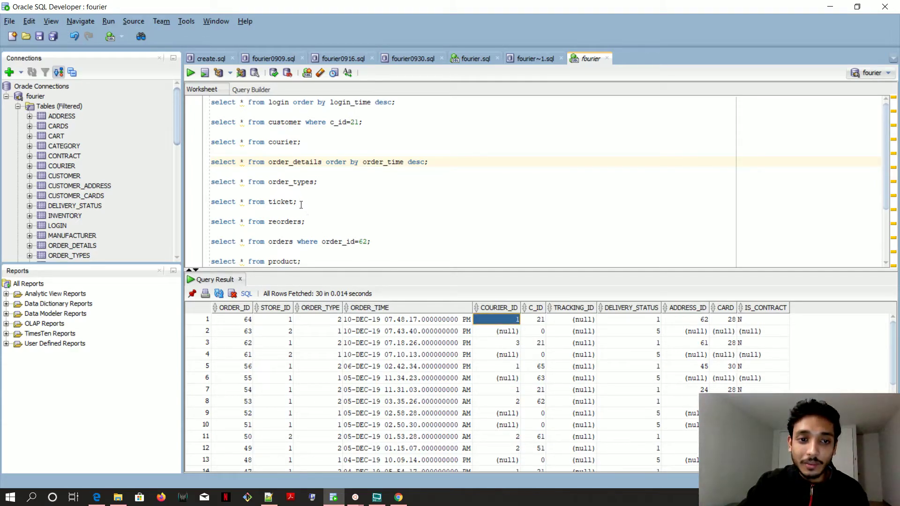
pyautogui.click(290, 142)
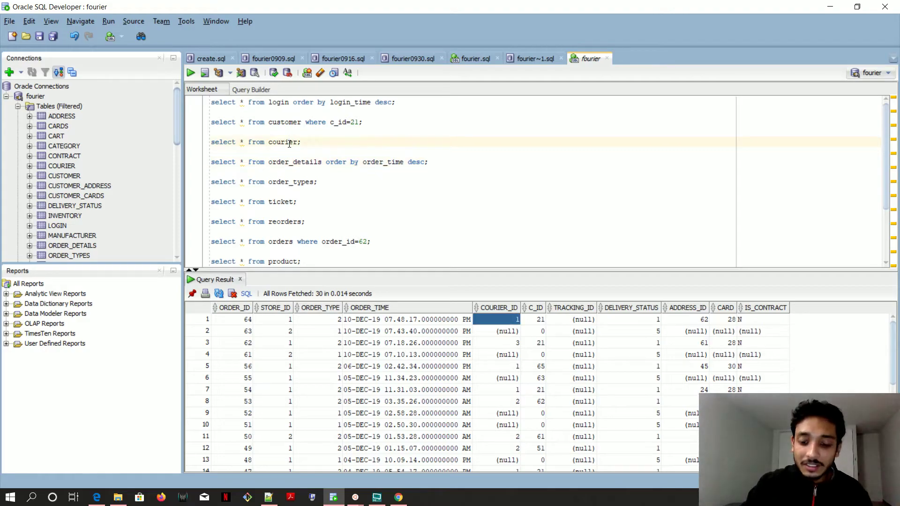
pyautogui.hotkey('ctrl', 'Return')
pyautogui.moveTo(235, 320); pyautogui.dragTo(364, 323)
pyautogui.click(265, 331)
pyautogui.moveTo(234, 320); pyautogui.dragTo(445, 326)
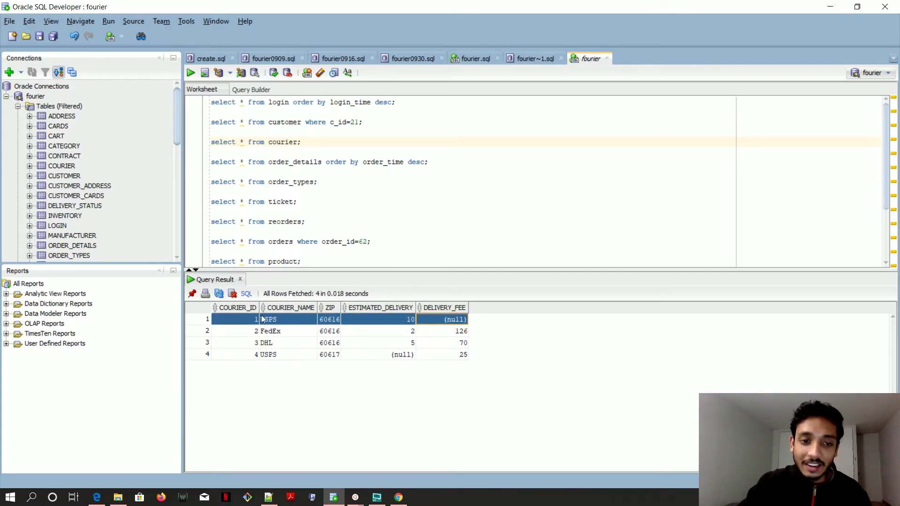
# Rerun the order_details query and check the newest order's delivery status.
pyautogui.click(332, 161)
pyautogui.hotkey('ctrl', 'Return')
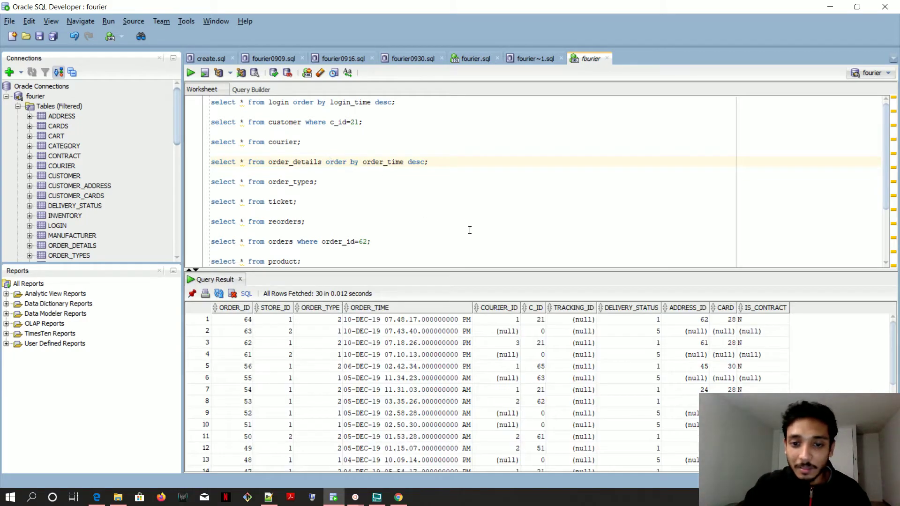
pyautogui.click(658, 320)
# Add and run "select * from delivery_status;" below the order_types query, and examine the ready_for_pickup and assigned_to_shipping rows.
pyautogui.click(351, 192)
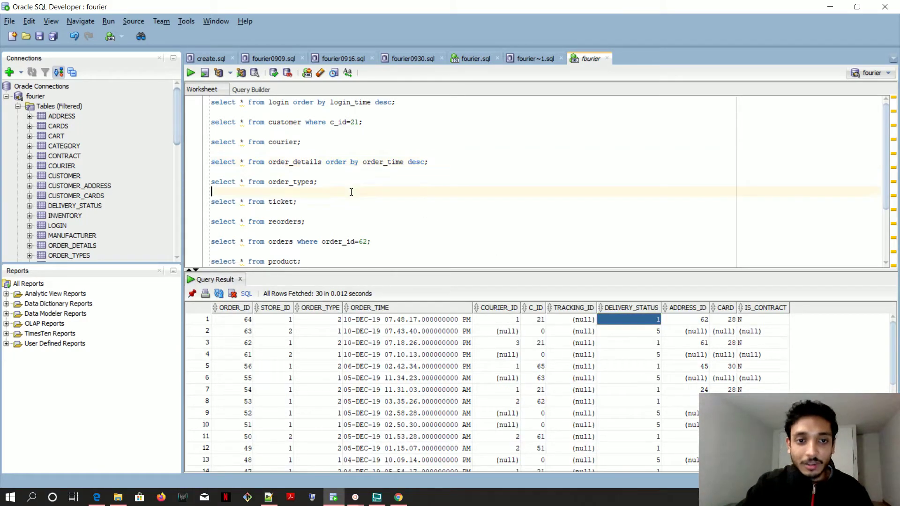
pyautogui.press('Return')
pyautogui.write('s')
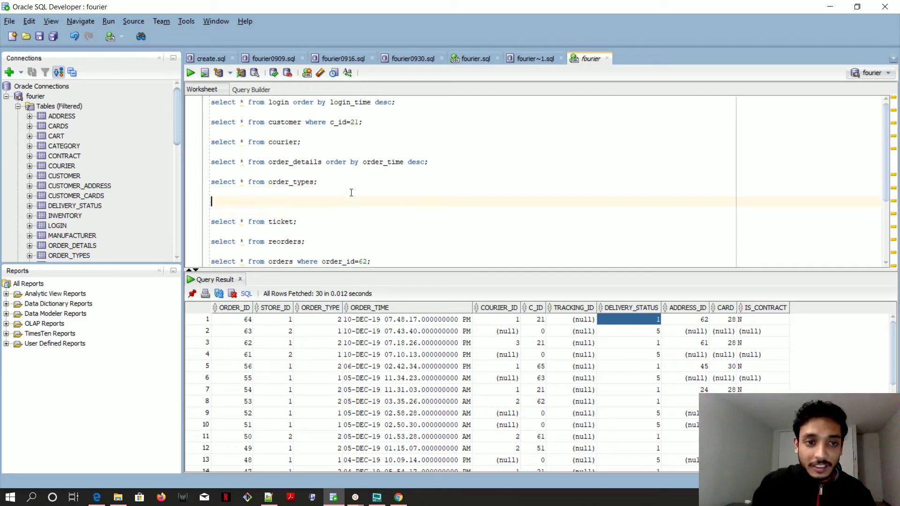
pyautogui.write('elect * from delivery_status;')
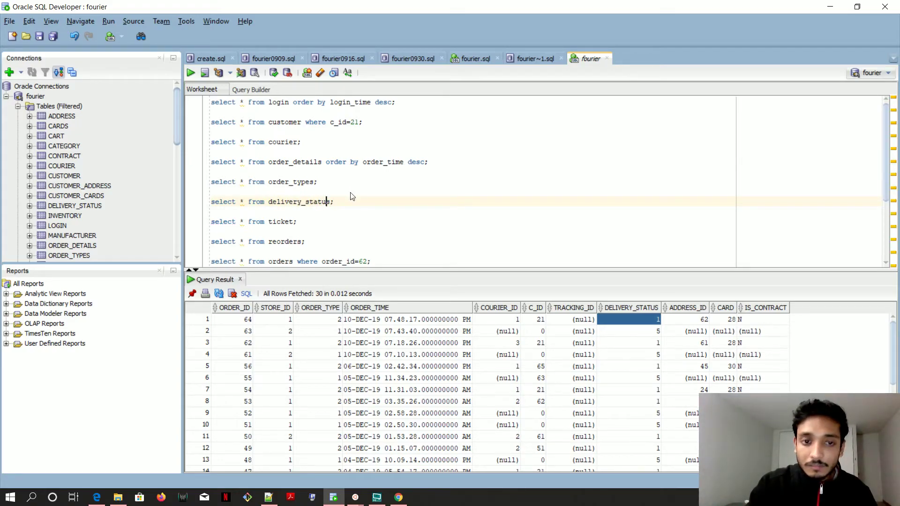
pyautogui.hotkey('ctrl', 'Return')
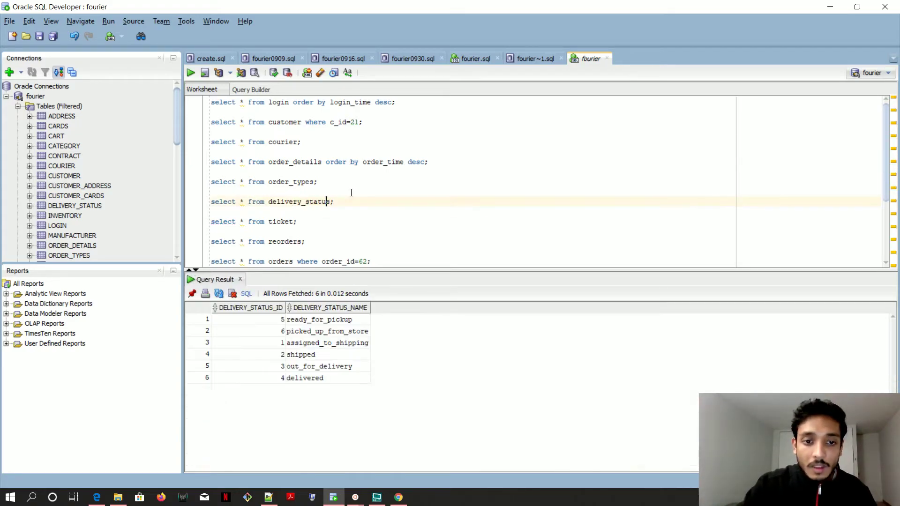
pyautogui.click(298, 320)
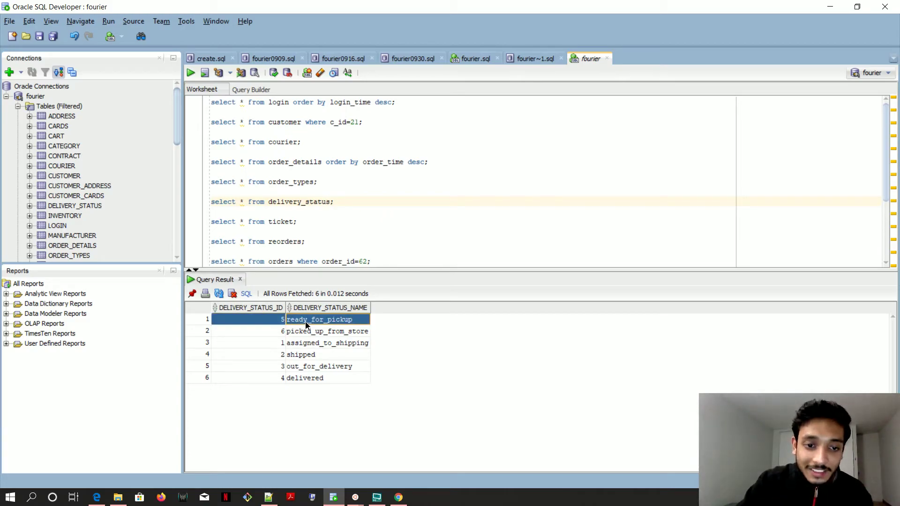
pyautogui.moveTo(277, 345); pyautogui.dragTo(337, 344)
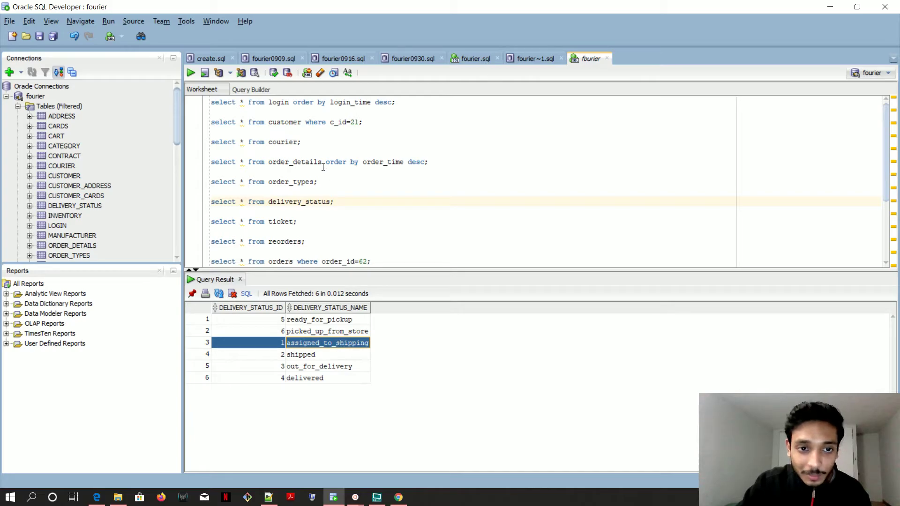
# Run the order_details query again and examine the newest order's delivery status and tracking ID.
pyautogui.click(308, 163)
pyautogui.hotkey('ctrl', 'Return')
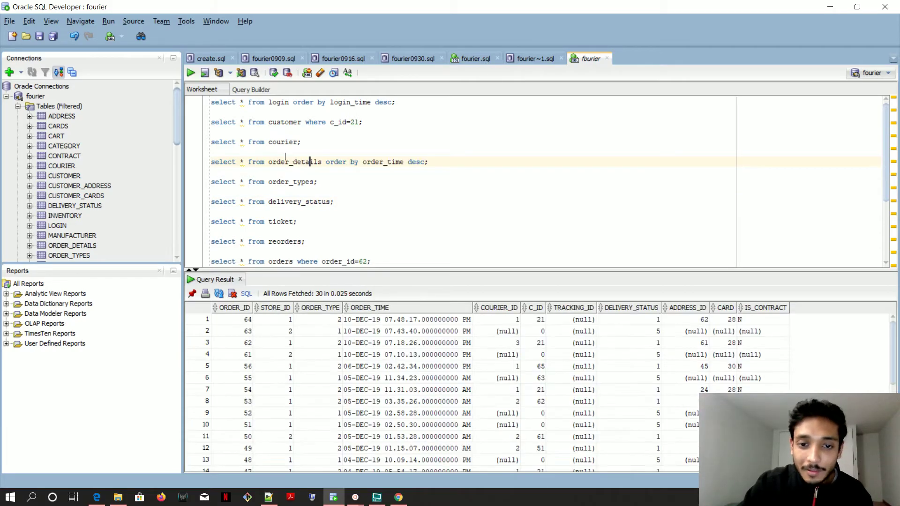
pyautogui.click(609, 320)
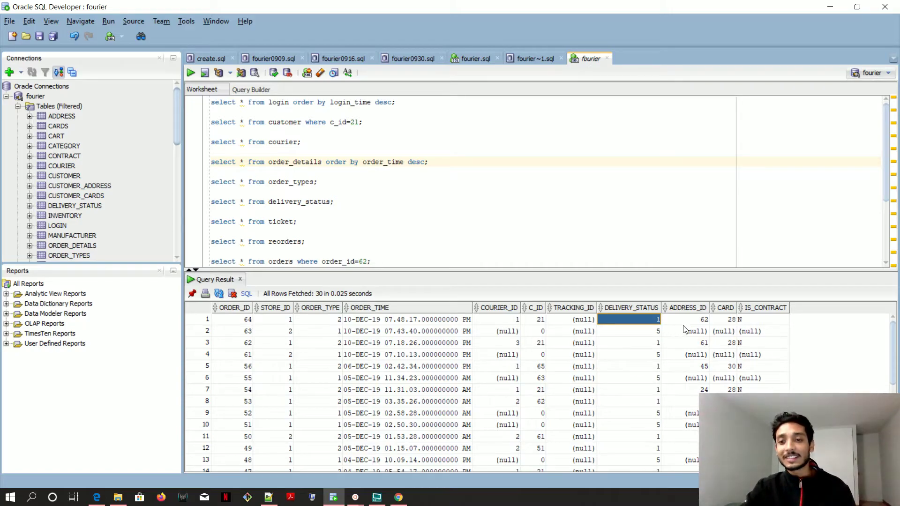
pyautogui.click(578, 321)
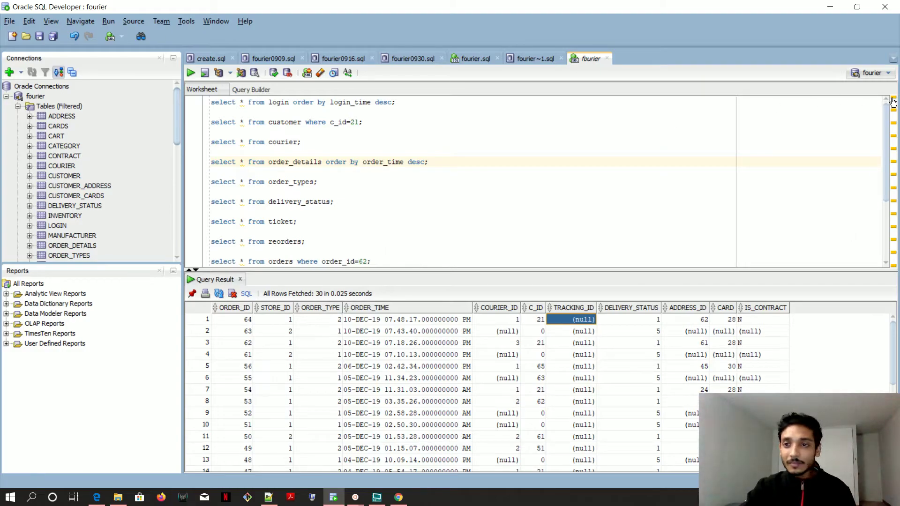
pyautogui.moveTo(885, 123); pyautogui.dragTo(886, 178)
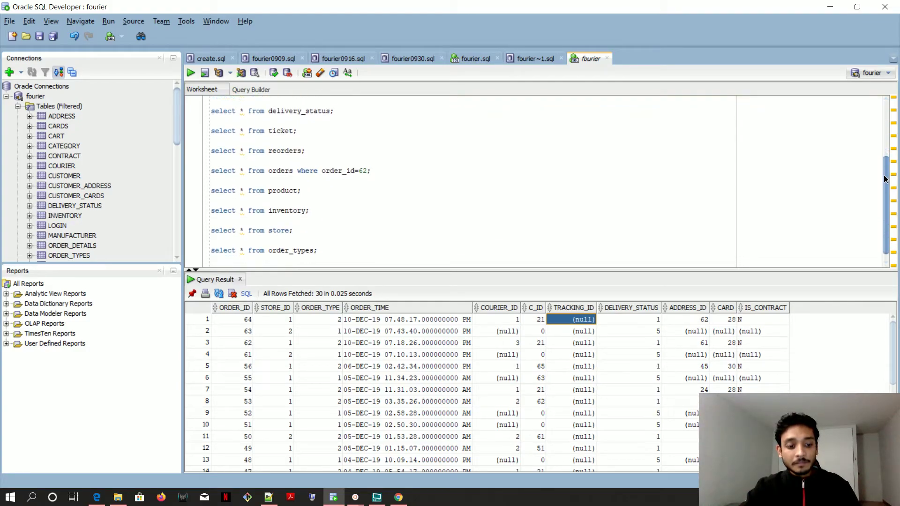
# Switch to the B-Buy shop and examine the newest order's details and its Raise a Ticket link on the My Orders page.
pyautogui.hotkey('alt', 'Tab')
pyautogui.click(307, 124)
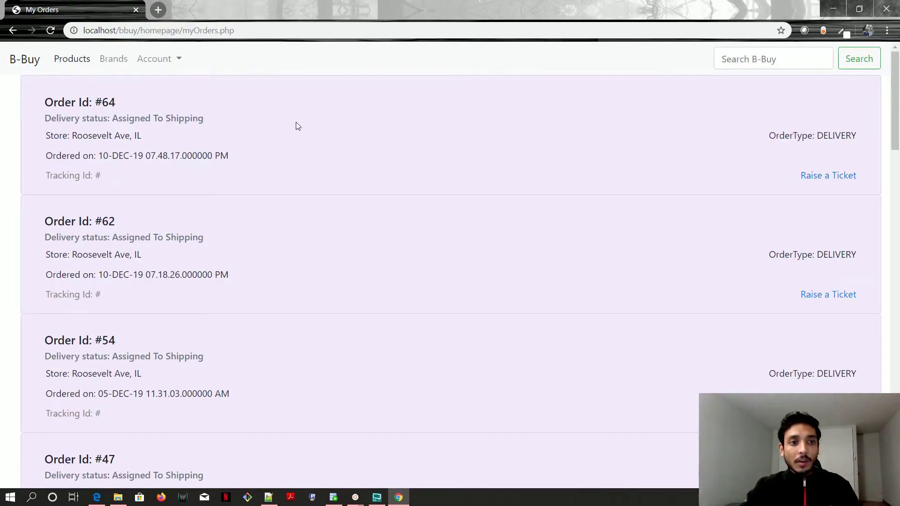
pyautogui.moveTo(41, 103); pyautogui.dragTo(181, 176)
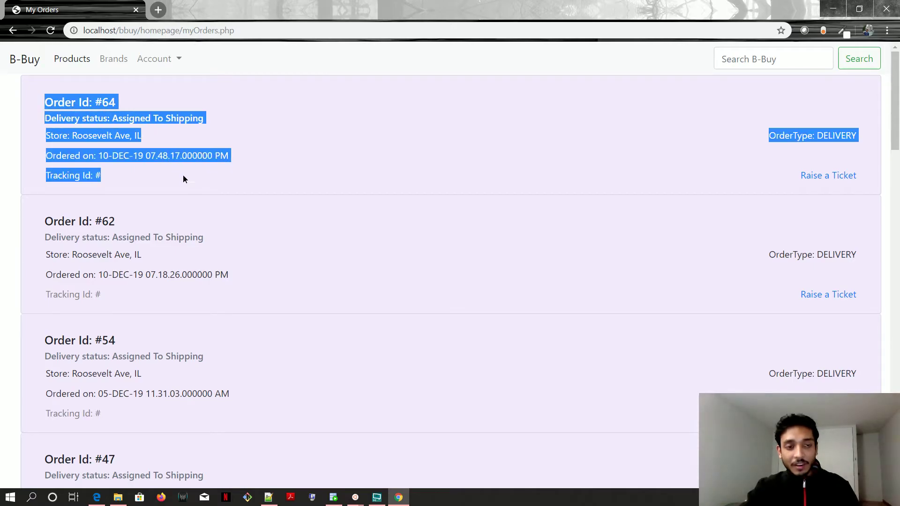
pyautogui.scroll(-6, 315, 182)
pyautogui.scroll(6, 316, 181)
pyautogui.click(375, 142)
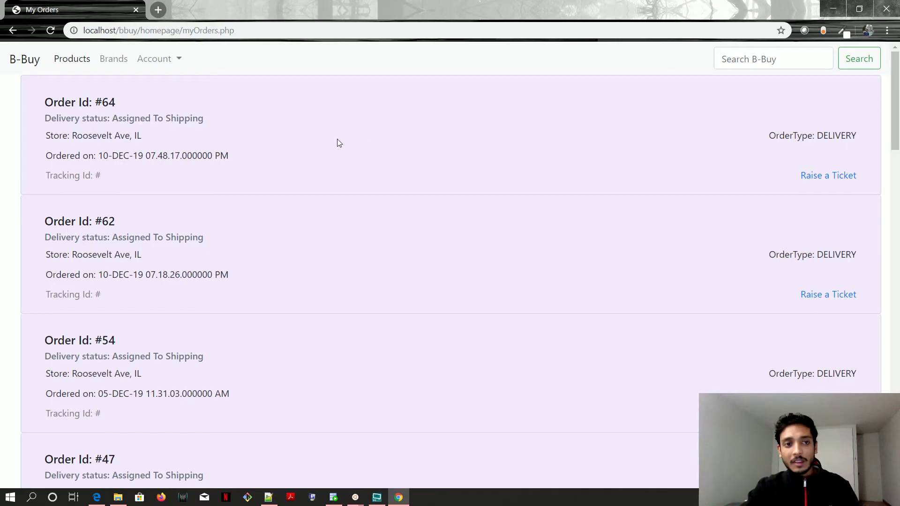
pyautogui.click(813, 177)
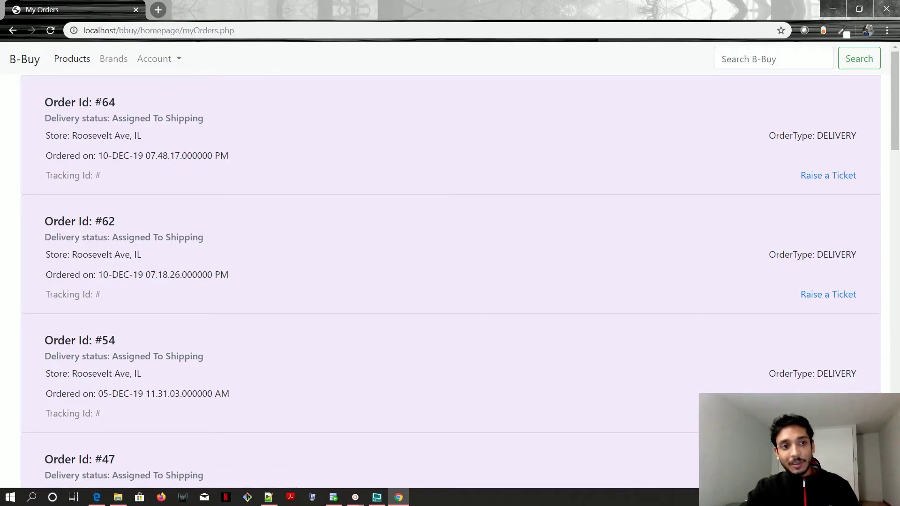
pyautogui.click(127, 106)
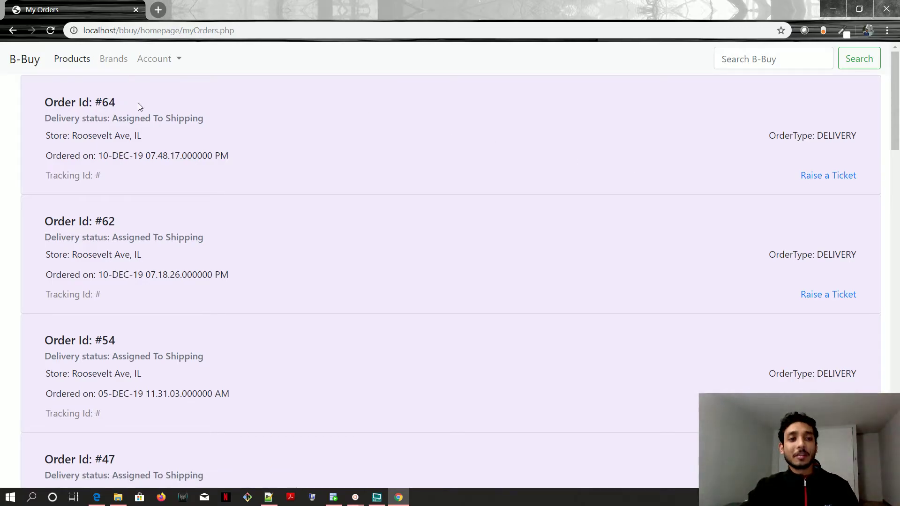
# Switch to Oracle SQL Developer, run the "select * from ticket;" query and examine the newest order's ticket status.
pyautogui.hotkey('alt', 'Tab')
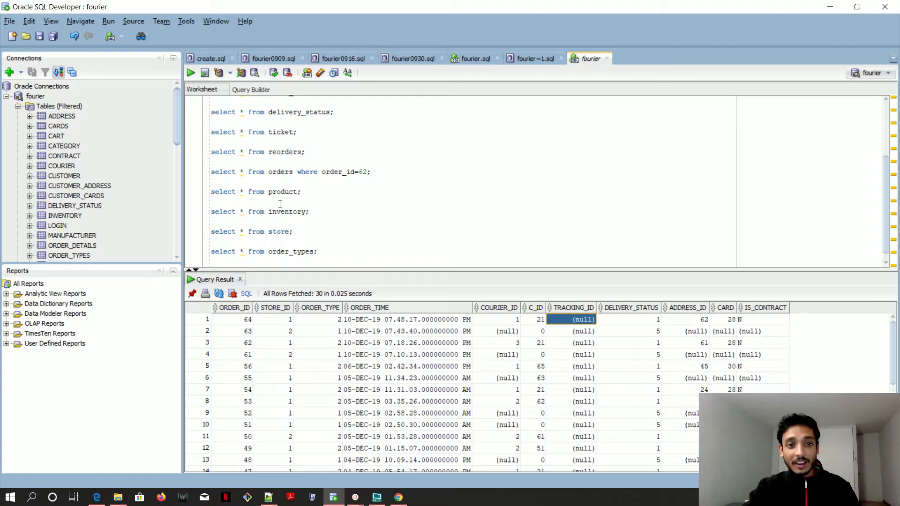
pyautogui.click(274, 132)
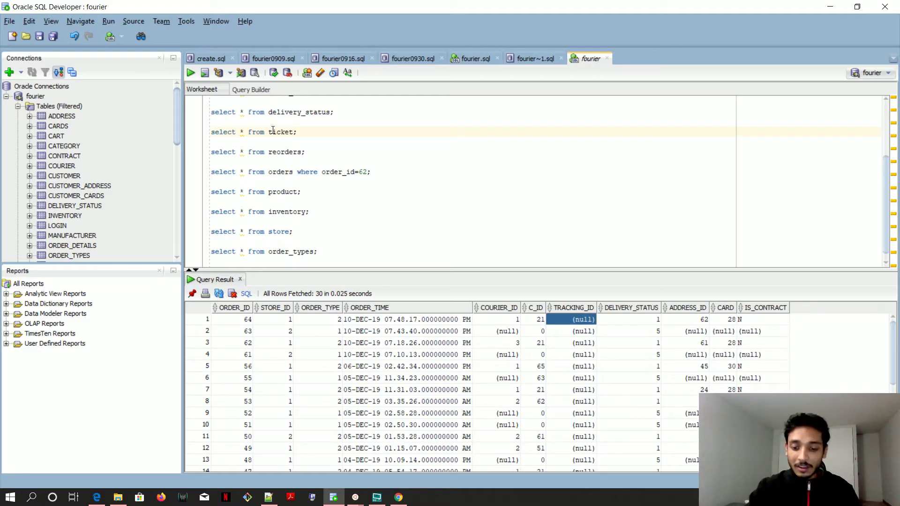
pyautogui.hotkey('ctrl', 'Return')
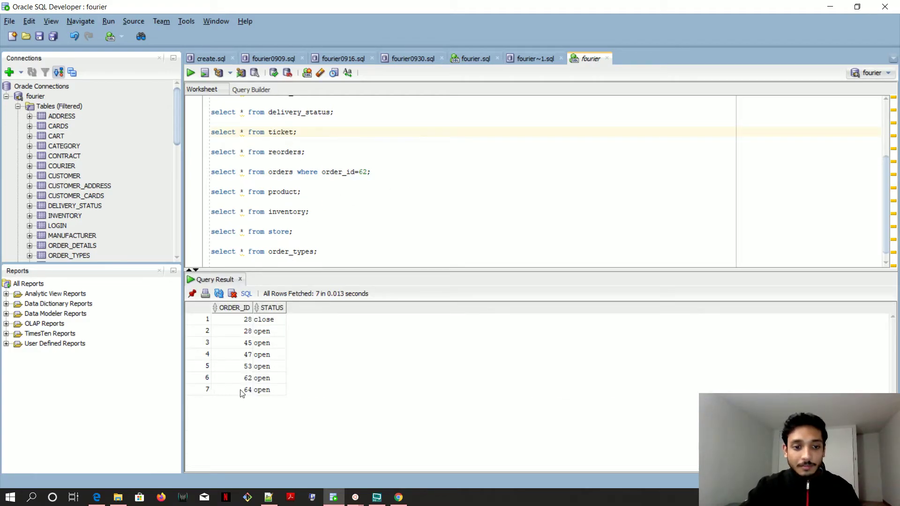
pyautogui.click(243, 392)
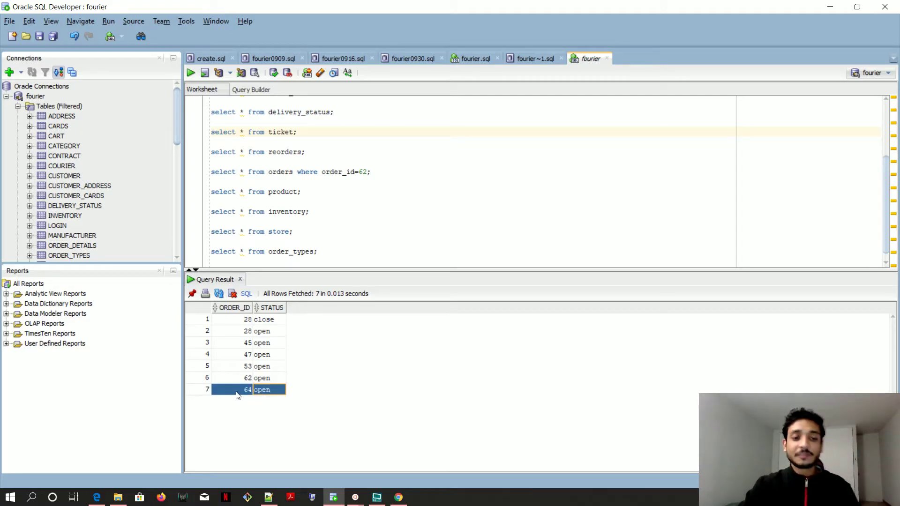
pyautogui.click(263, 367)
pyautogui.click(231, 390)
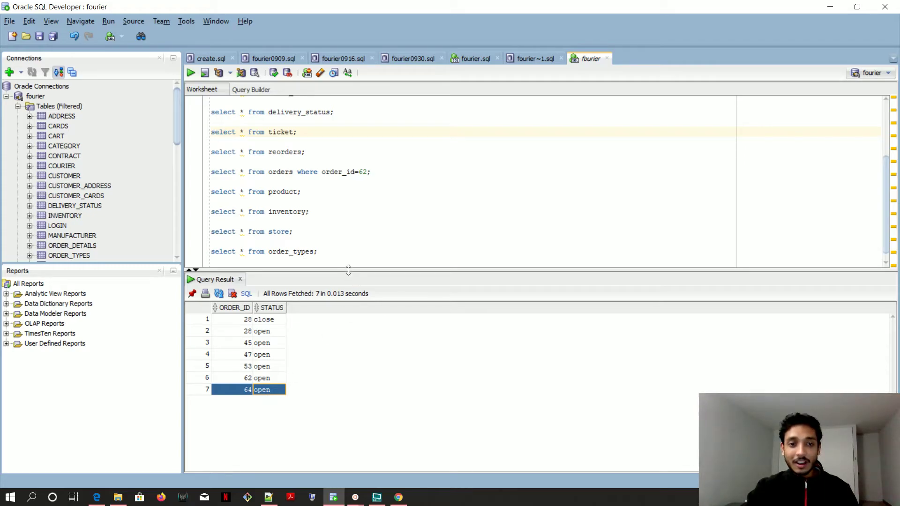
pyautogui.moveTo(348, 270)
pyautogui.mouseDown()
pyautogui.moveTo(347, 278)
pyautogui.moveTo(353, 257)
pyautogui.mouseUp()
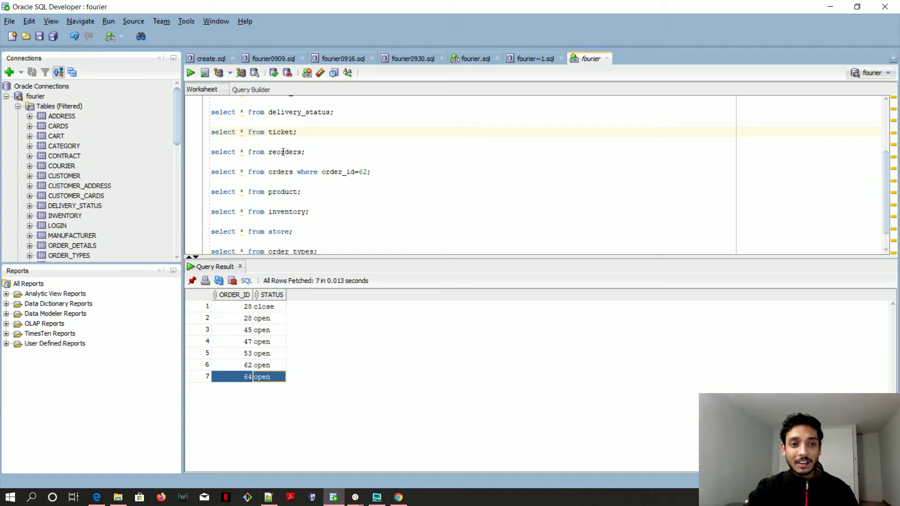
# Switch to the B-Buy shop, open its home page and look through the product listings.
pyautogui.hotkey('alt', 'Tab')
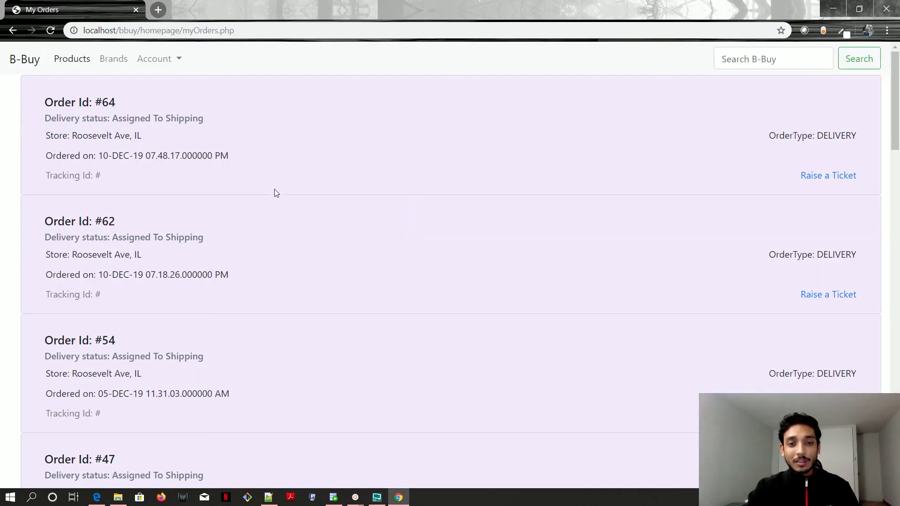
pyautogui.click(68, 63)
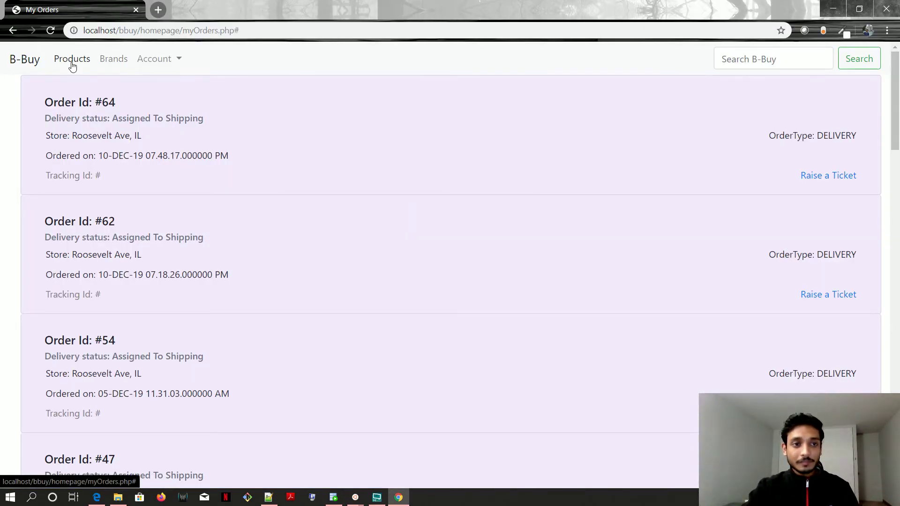
pyautogui.click(33, 60)
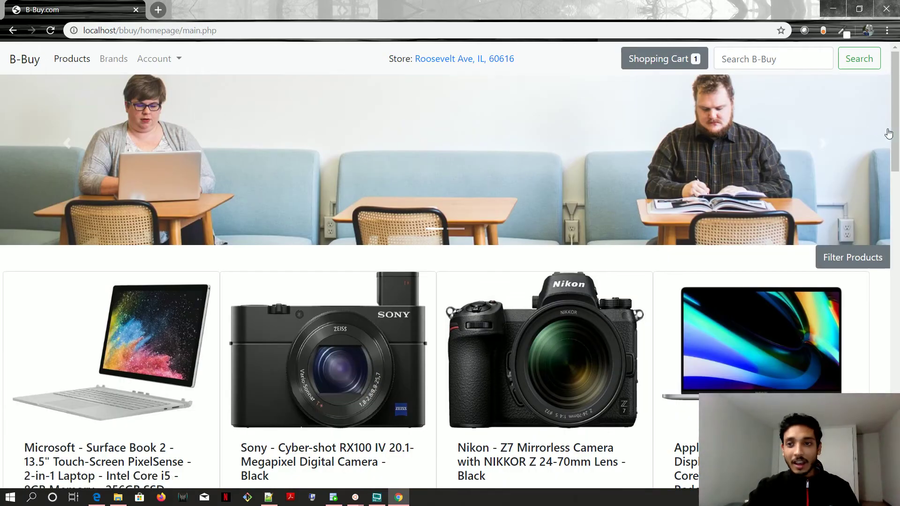
pyautogui.scroll(-10, 450, 282)
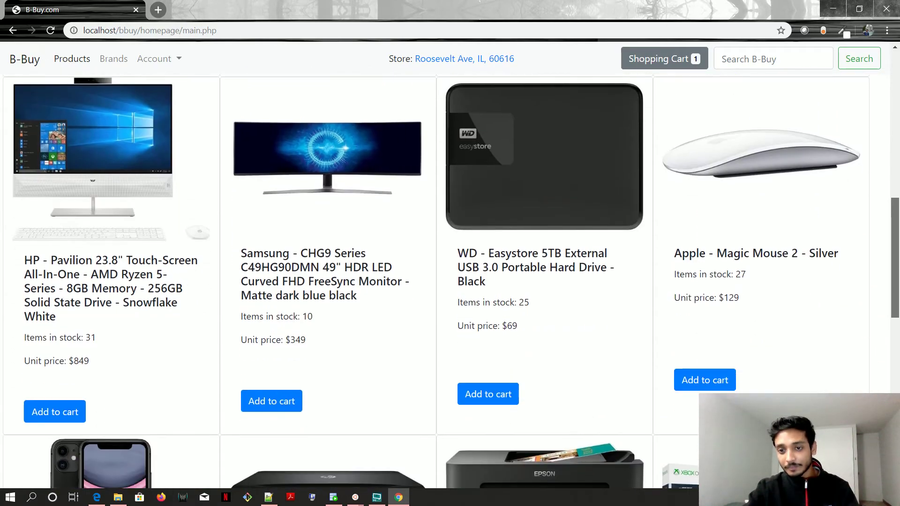
pyautogui.scroll(-3, 449, 281)
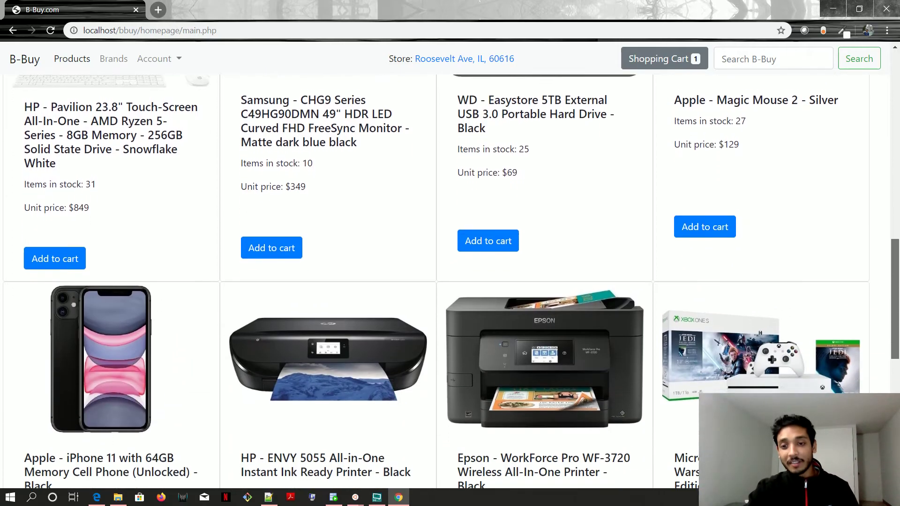
pyautogui.scroll(10, 450, 281)
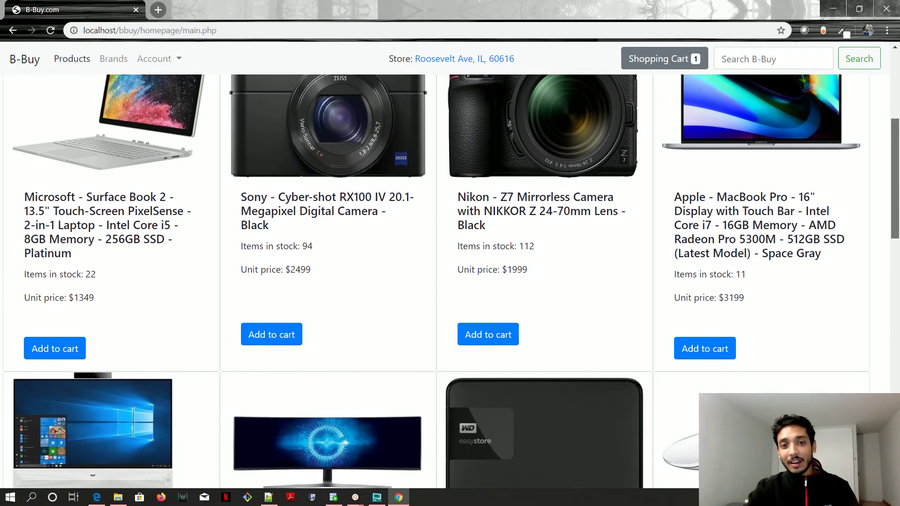
pyautogui.scroll(1, 620, 228)
# Examine the items-in-stock figure of the Nikon Z7 Mirrorless Camera.
pyautogui.moveTo(461, 288); pyautogui.dragTo(542, 287)
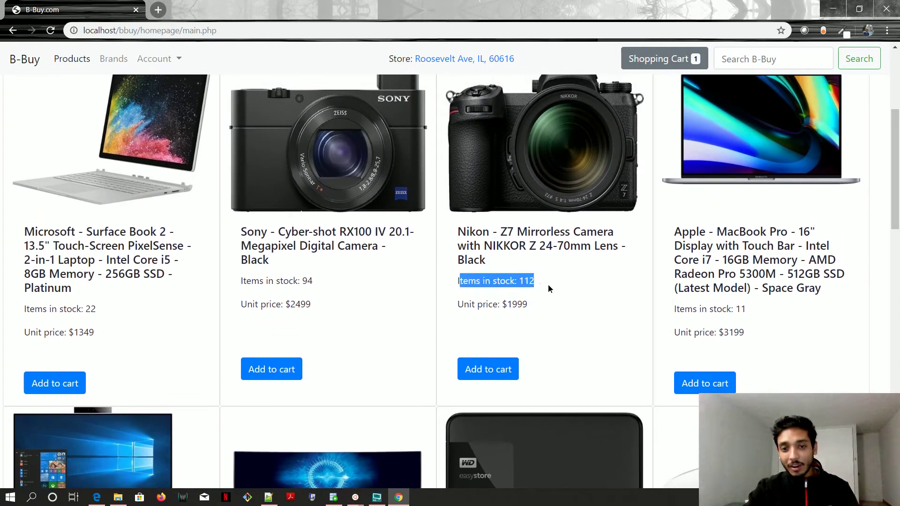
pyautogui.click(633, 248)
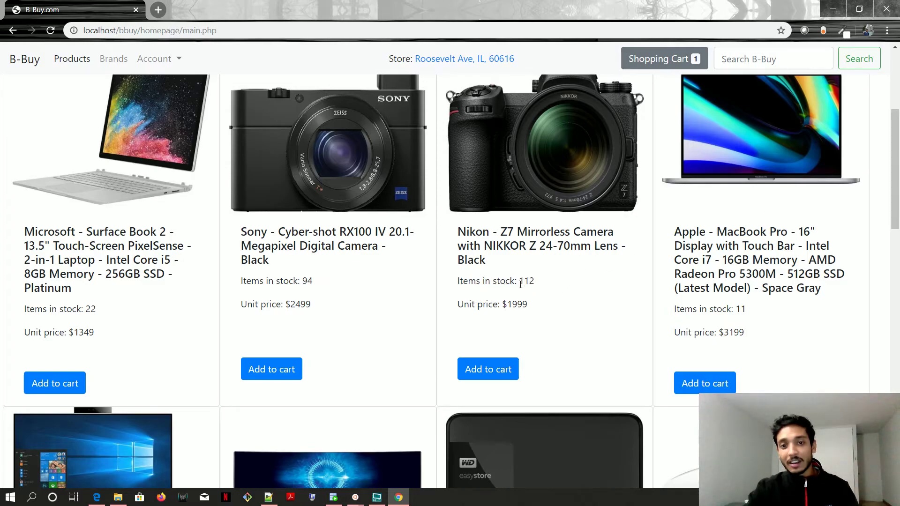
pyautogui.moveTo(519, 281); pyautogui.dragTo(558, 287)
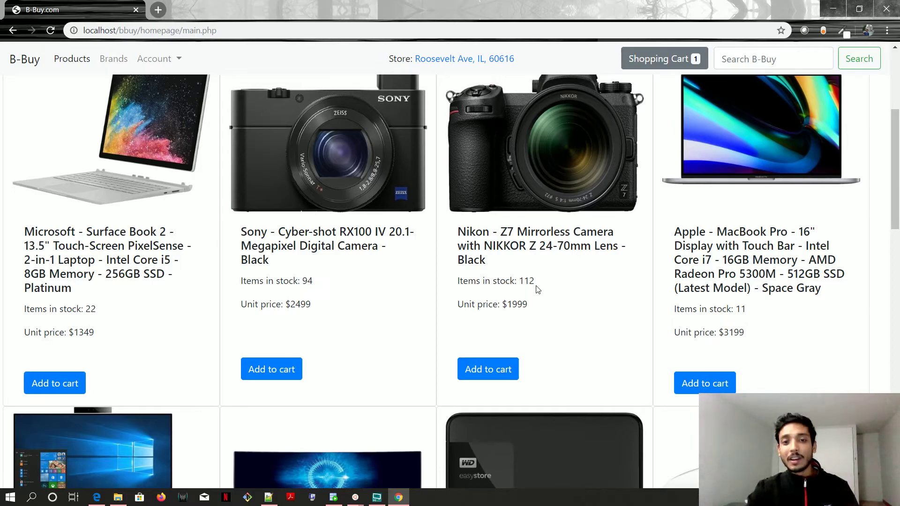
pyautogui.moveTo(459, 281); pyautogui.dragTo(542, 289)
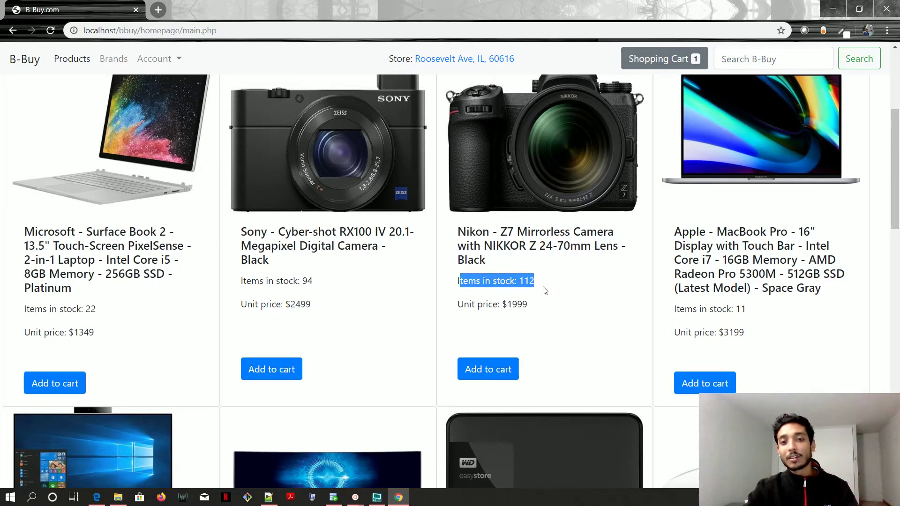
pyautogui.click(543, 289)
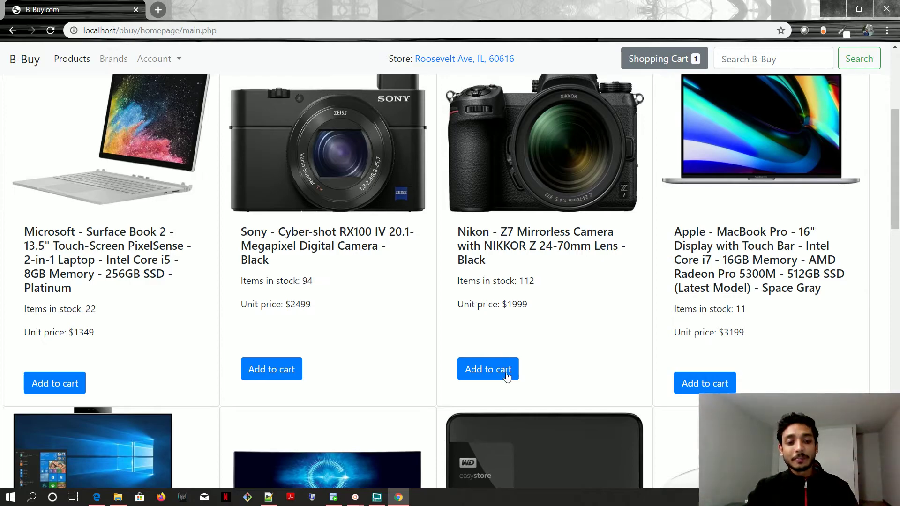
# Switch to sql_scripts.sql in Notepad++ and examine the reorder_trigger definition and its old and new quantity conditions.
pyautogui.click(269, 497)
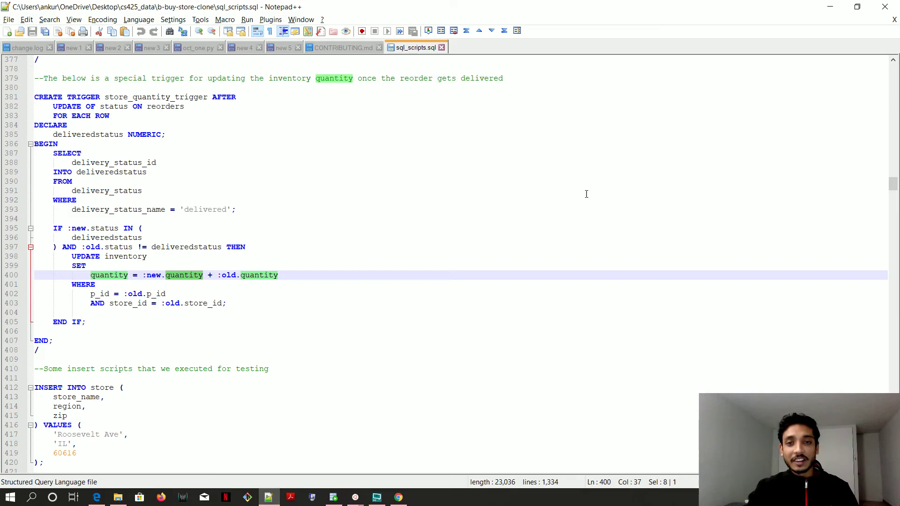
pyautogui.moveTo(893, 186)
pyautogui.mouseDown()
pyautogui.moveTo(893, 169)
pyautogui.moveTo(893, 178)
pyautogui.mouseUp()
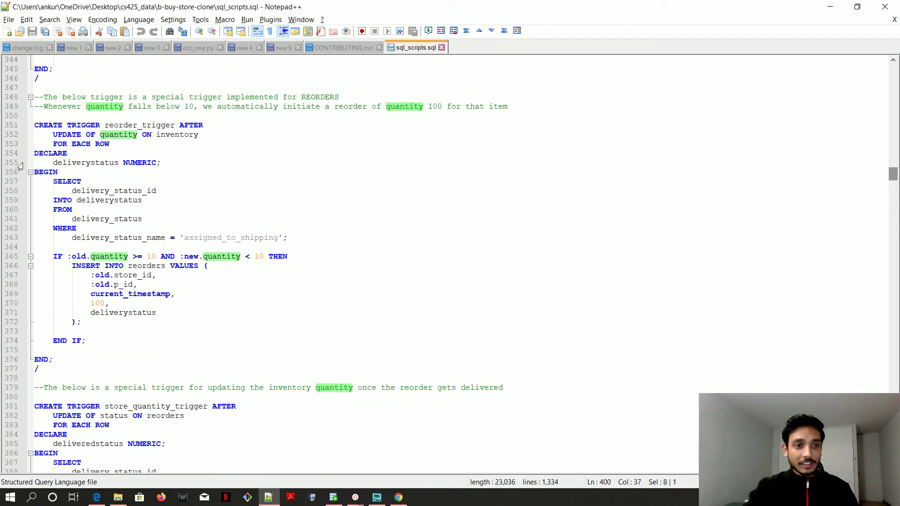
pyautogui.doubleClick(121, 125)
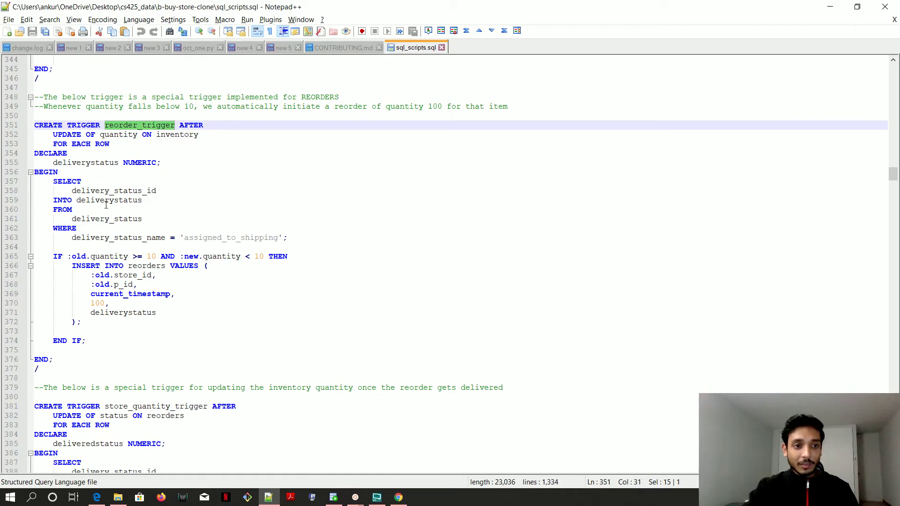
pyautogui.doubleClick(117, 256)
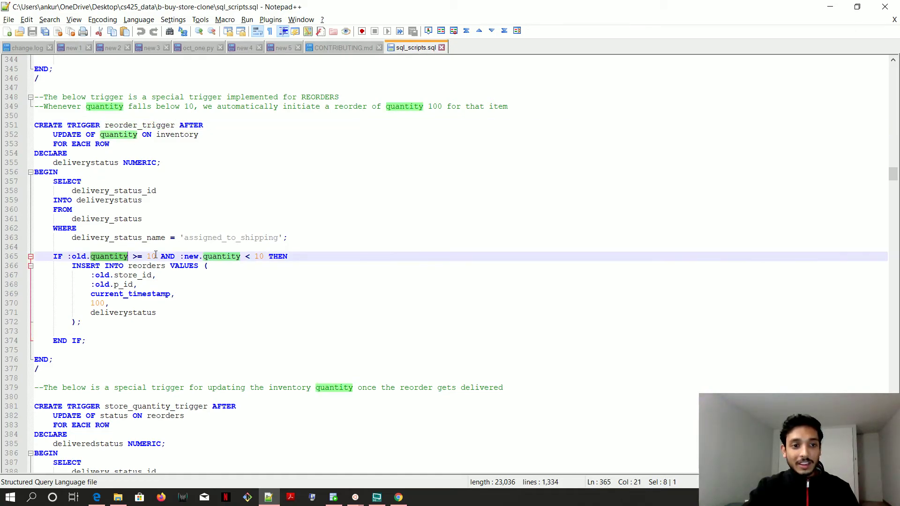
pyautogui.doubleClick(151, 256)
pyautogui.doubleClick(227, 256)
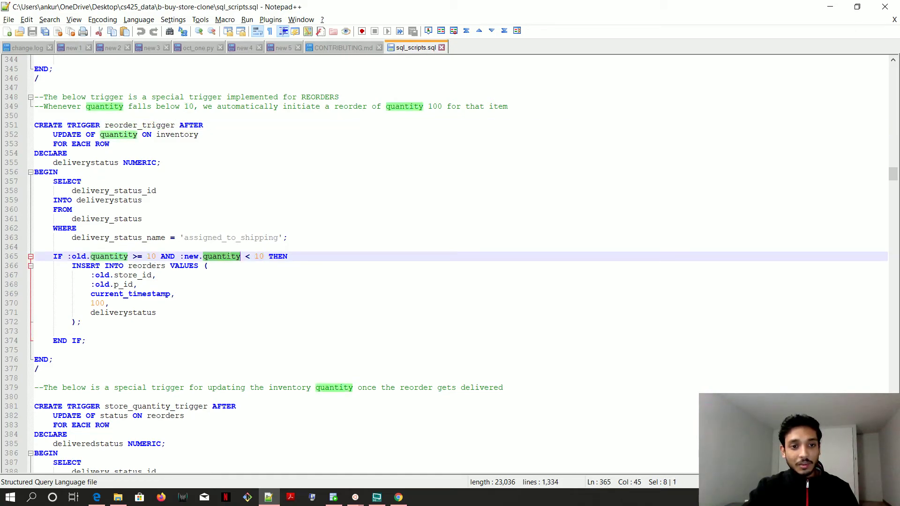
pyautogui.doubleClick(259, 256)
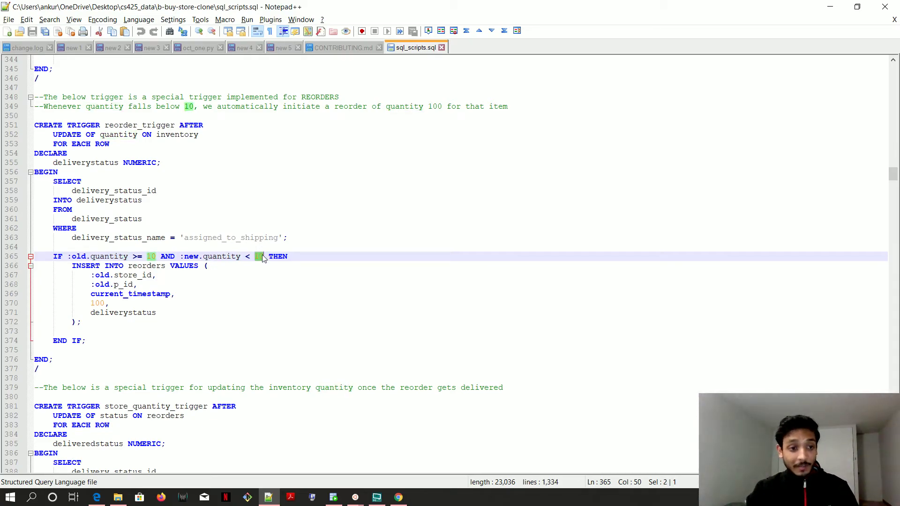
# Examine the values that reorder_trigger inserts into reorders: store_id, p_id, current_timestamp, 100 and deliverystatus.
pyautogui.moveTo(72, 266); pyautogui.dragTo(152, 276)
pyautogui.click(164, 285)
pyautogui.click(137, 277)
pyautogui.doubleClick(136, 277)
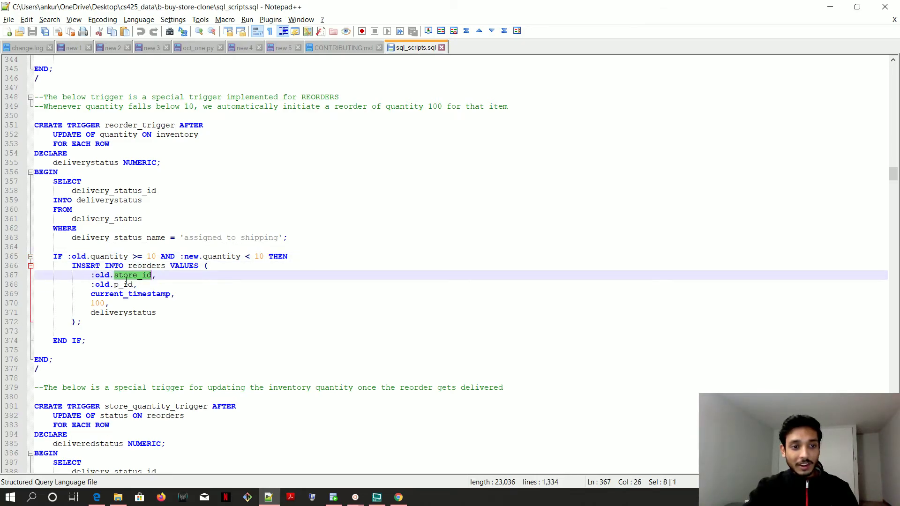
pyautogui.doubleClick(127, 286)
pyautogui.doubleClick(142, 294)
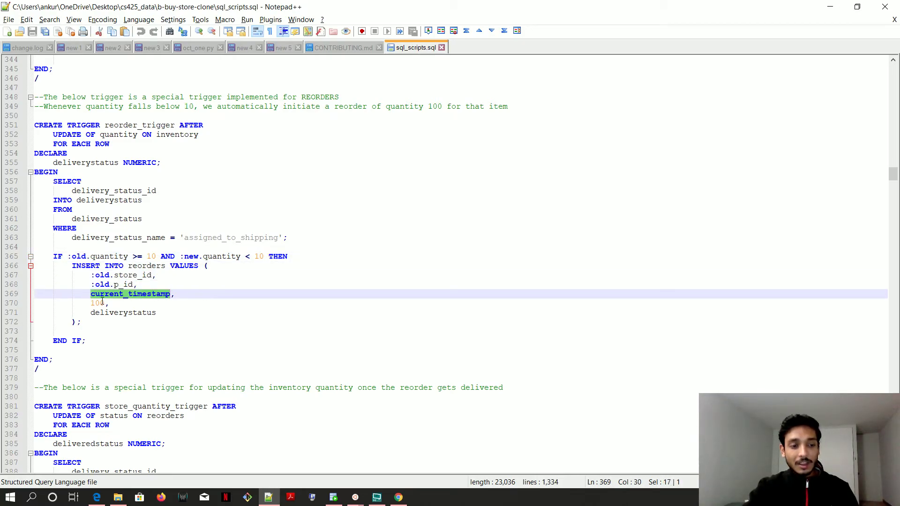
pyautogui.doubleClick(98, 303)
pyautogui.doubleClick(123, 312)
# Switch to Oracle SQL Developer, run "select * from reorders;" and examine the row's store, product, quantity and status values.
pyautogui.hotkey('alt', 'Tab')
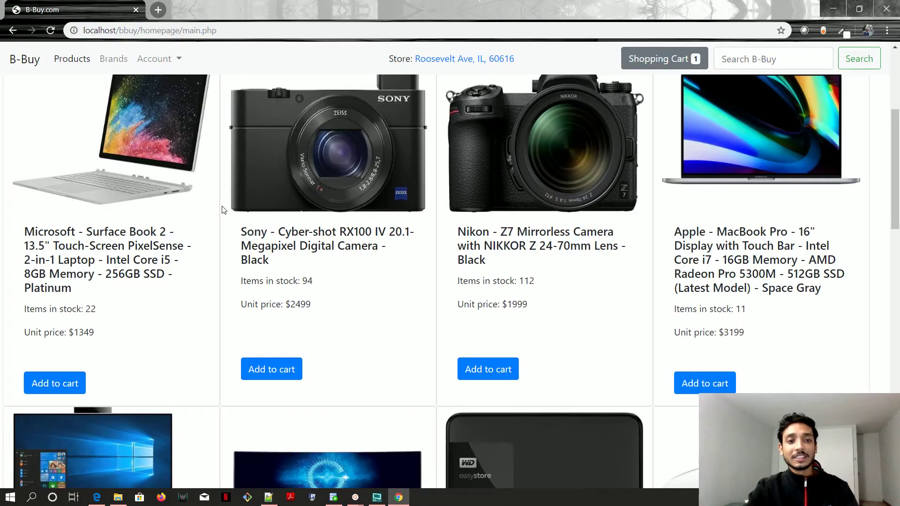
pyautogui.click(333, 497)
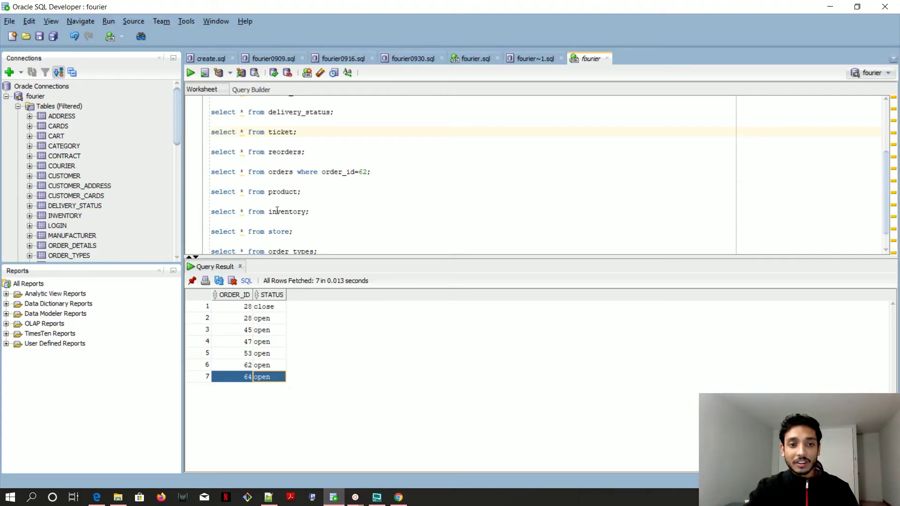
pyautogui.click(288, 151)
pyautogui.hotkey('ctrl', 'Return')
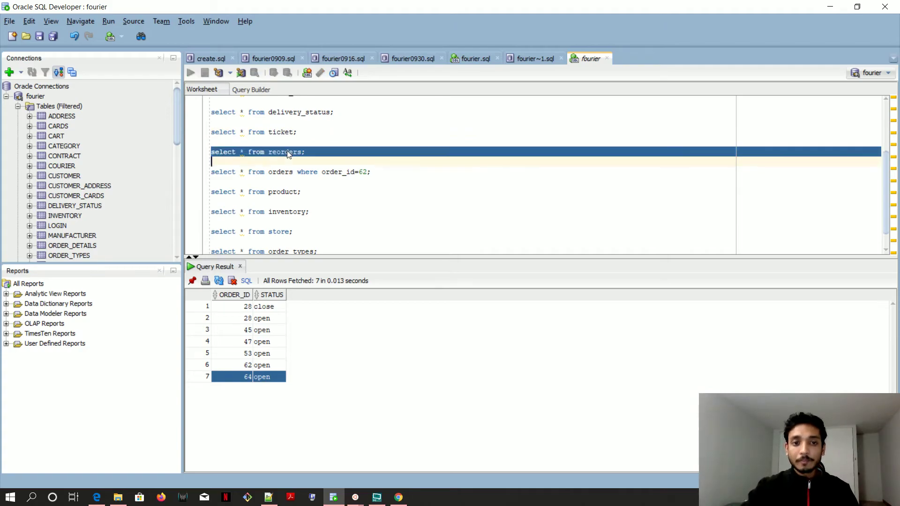
pyautogui.moveTo(238, 307); pyautogui.dragTo(432, 304)
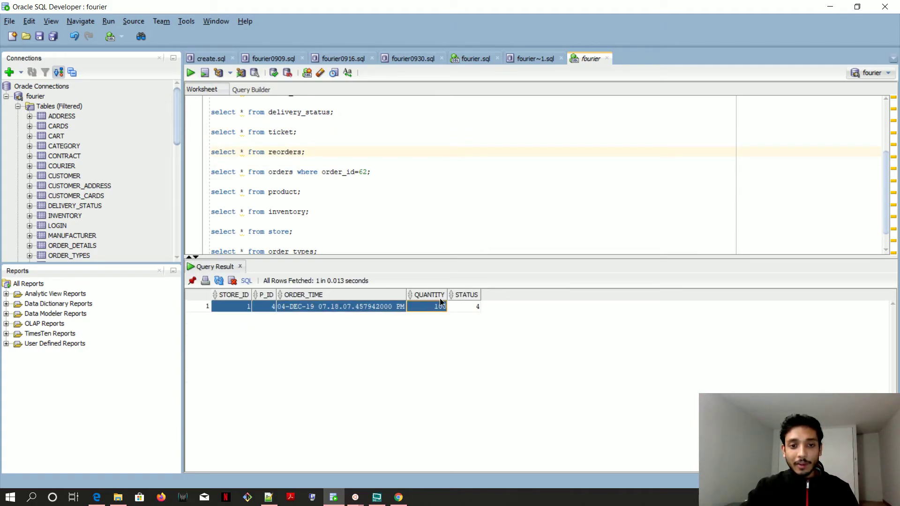
pyautogui.click(231, 311)
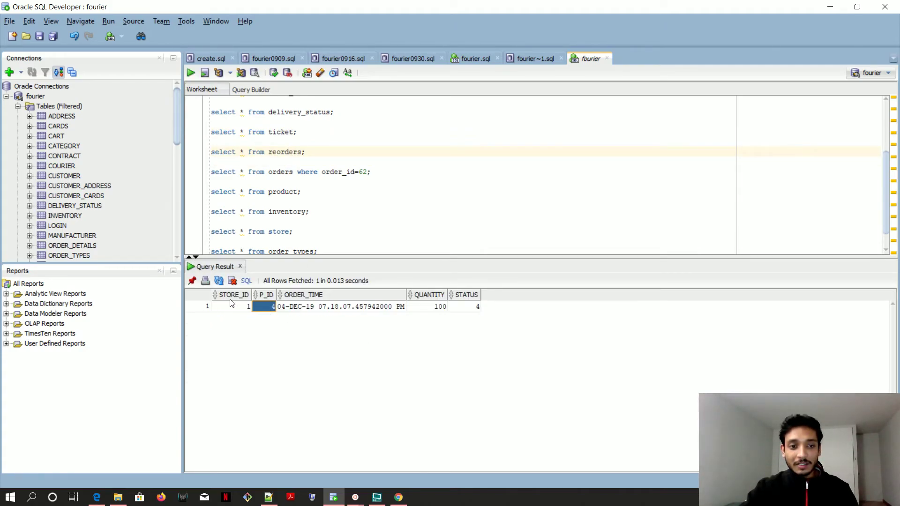
pyautogui.click(269, 310)
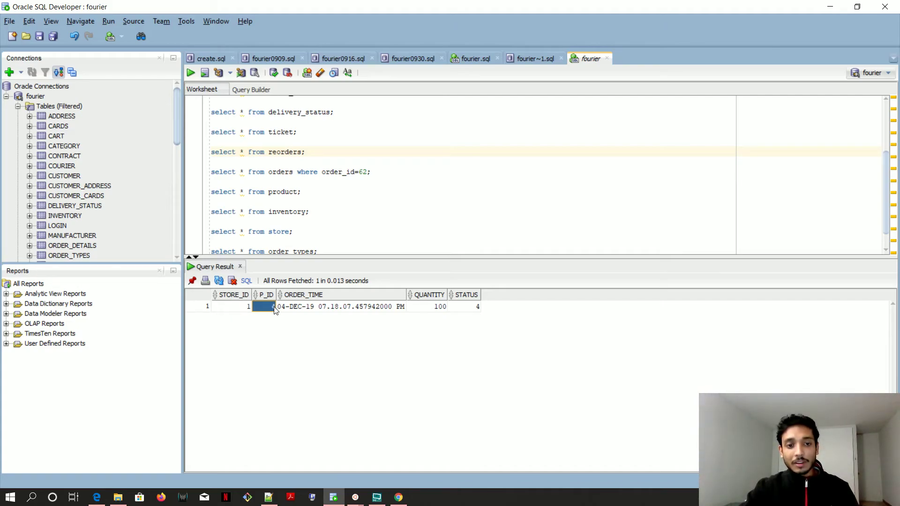
pyautogui.click(439, 310)
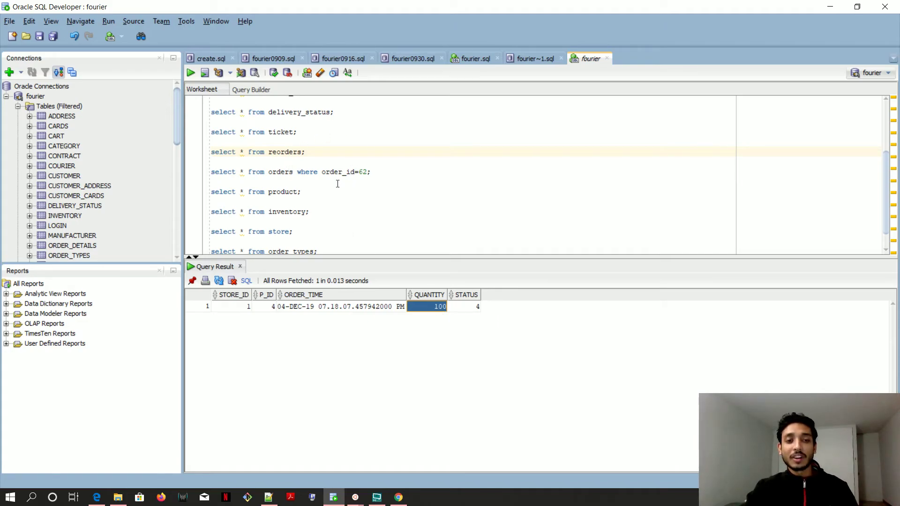
pyautogui.click(466, 307)
# Switch to sql_scripts.sql in Notepad++ and examine the store_quantity_trigger definition and its 'delivered' status condition.
pyautogui.hotkey('alt', 'Tab')
pyautogui.hotkey('alt', 'Tab')
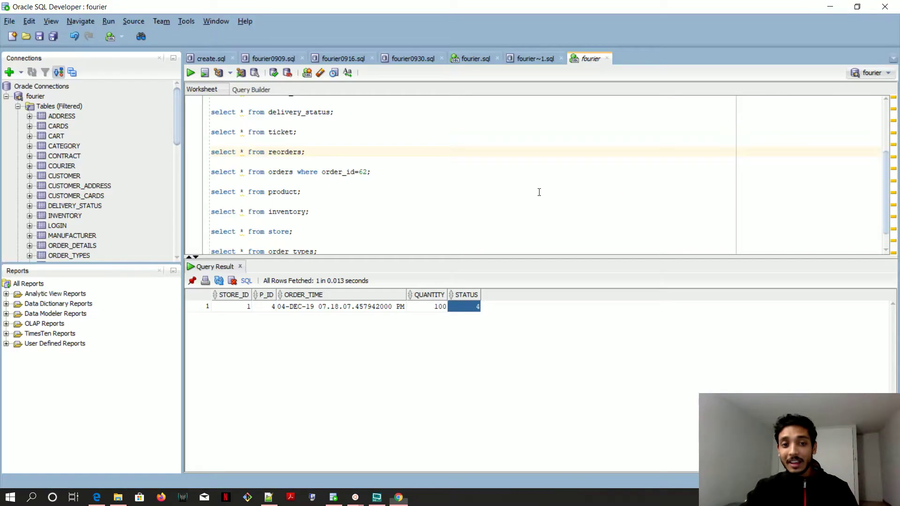
pyautogui.hotkey('alt', 'Tab')
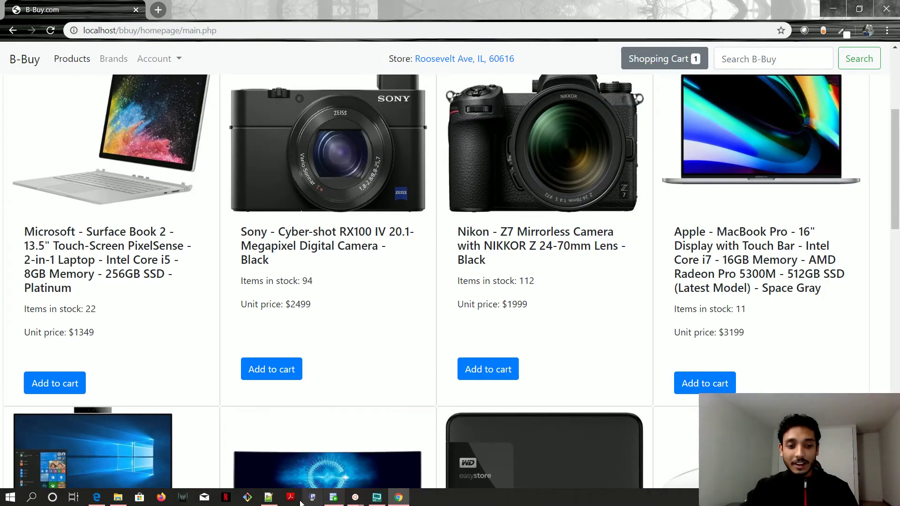
pyautogui.click(269, 497)
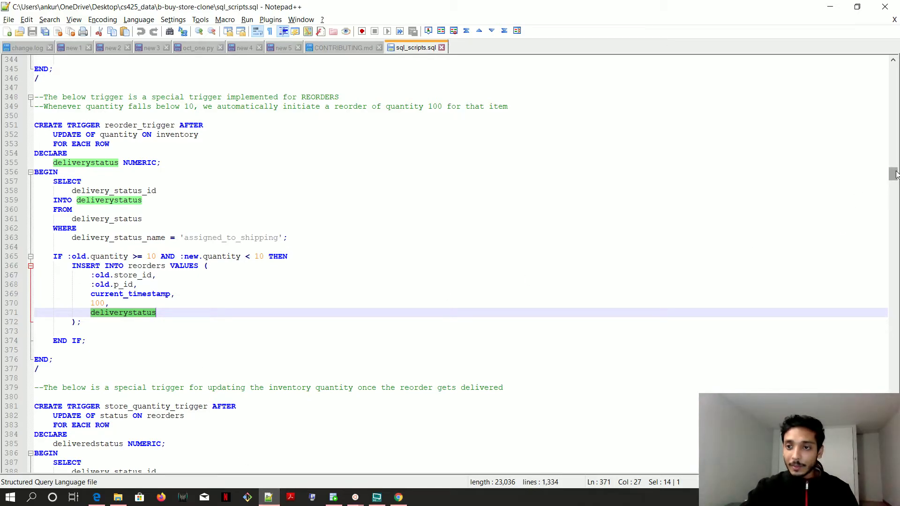
pyautogui.moveTo(894, 174); pyautogui.dragTo(895, 184)
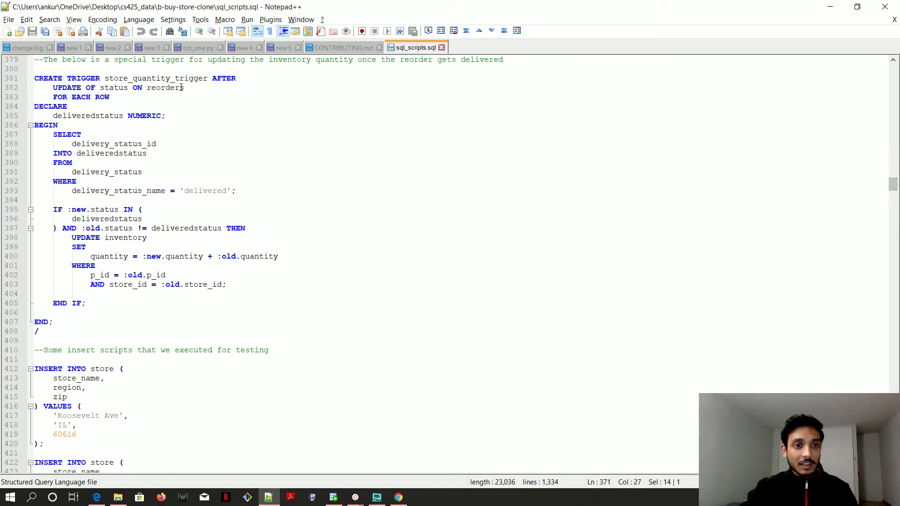
pyautogui.doubleClick(155, 78)
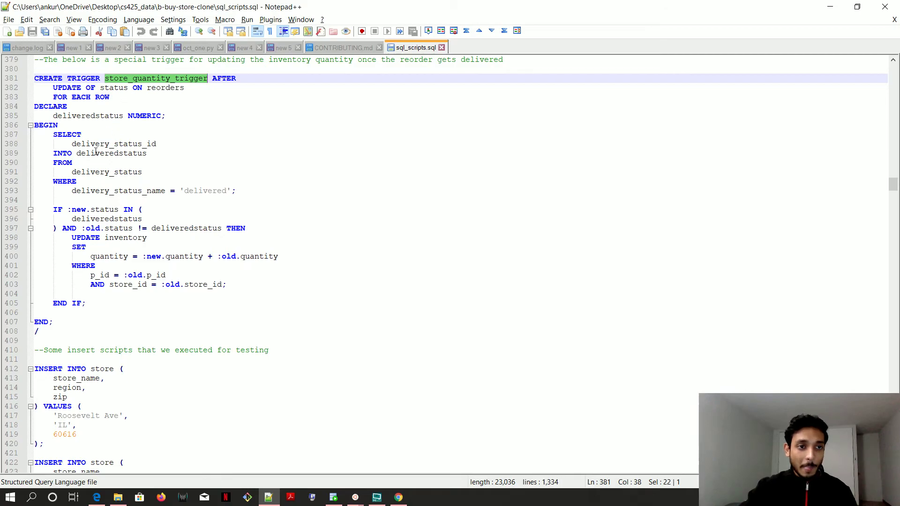
pyautogui.doubleClick(103, 219)
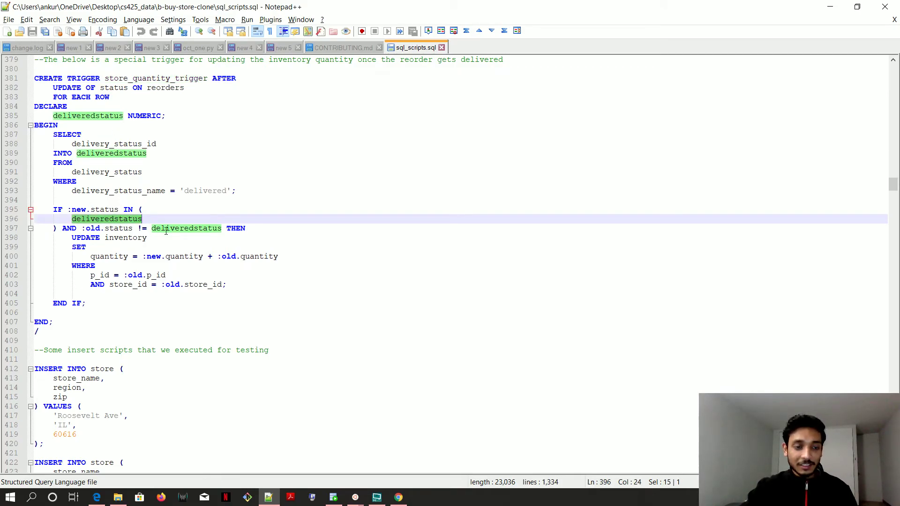
pyautogui.click(202, 183)
pyautogui.click(203, 191)
pyautogui.doubleClick(203, 190)
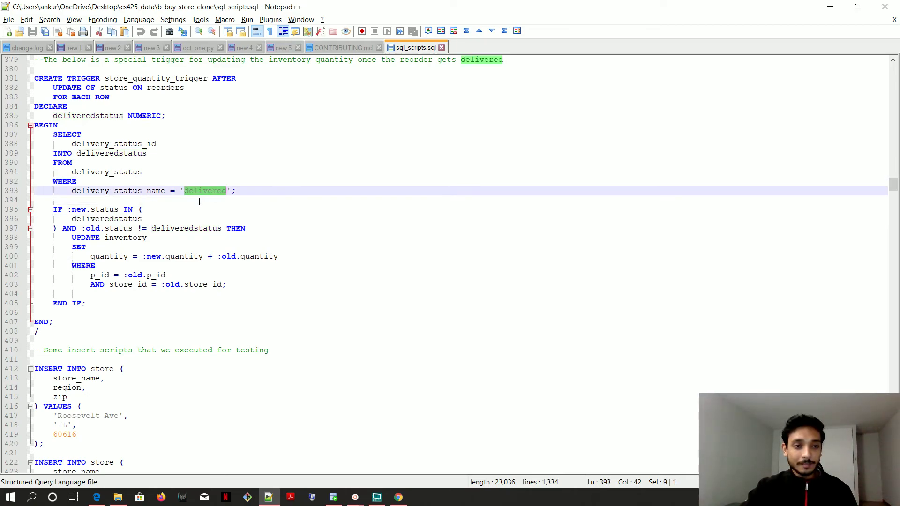
# Examine the inventory update in store_quantity_trigger that sets quantity from the new and old quantities.
pyautogui.moveTo(71, 237); pyautogui.dragTo(114, 256)
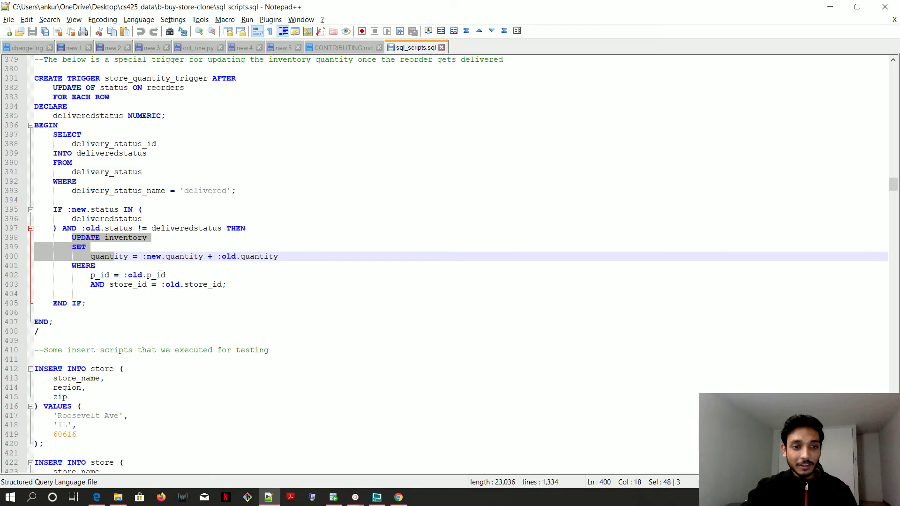
pyautogui.doubleClick(187, 256)
pyautogui.doubleClick(270, 256)
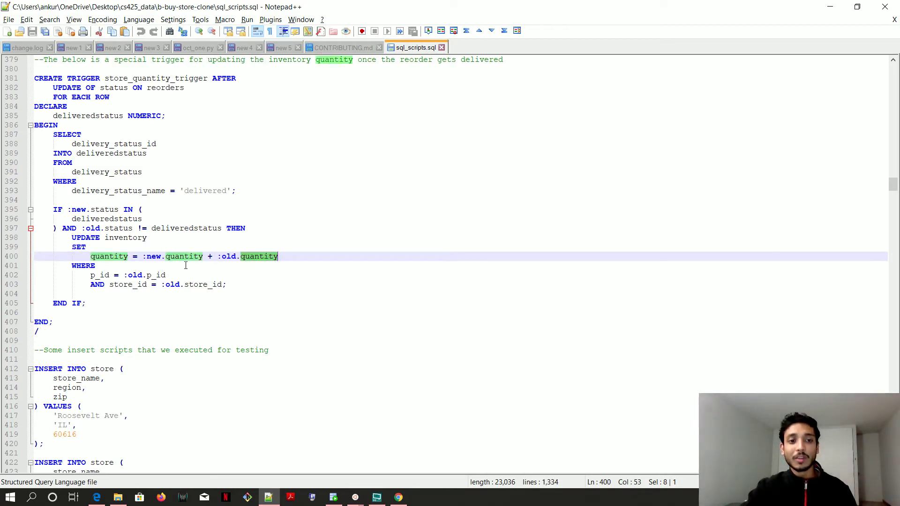
pyautogui.doubleClick(185, 257)
pyautogui.moveTo(145, 257); pyautogui.dragTo(281, 256)
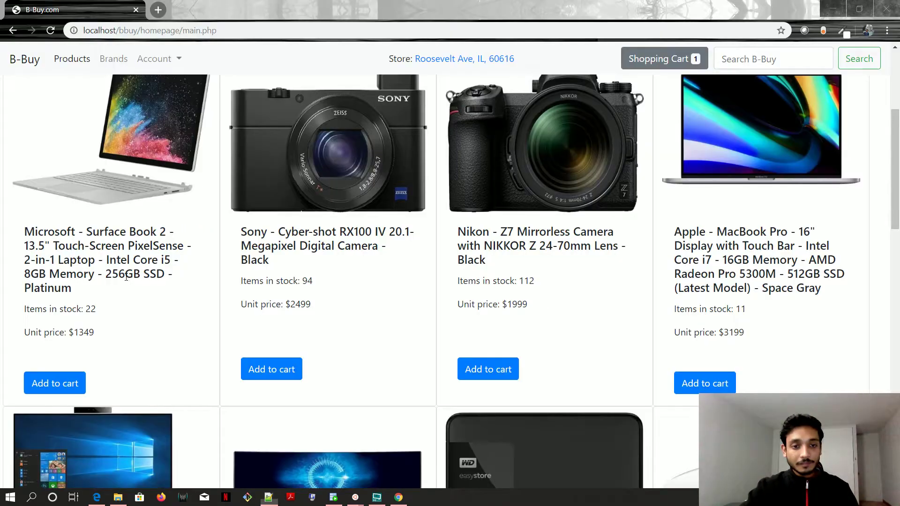
# Switch to the B-Buy shop in the browser and look through the product listing and the account options.
pyautogui.scroll(4, 218, 298)
pyautogui.scroll(-15, 450, 281)
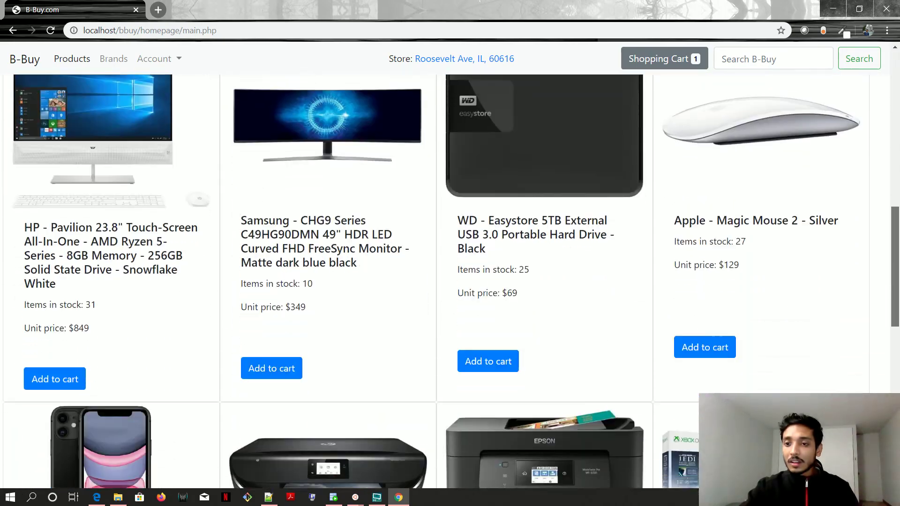
pyautogui.scroll(5, 450, 281)
pyautogui.scroll(8, 450, 281)
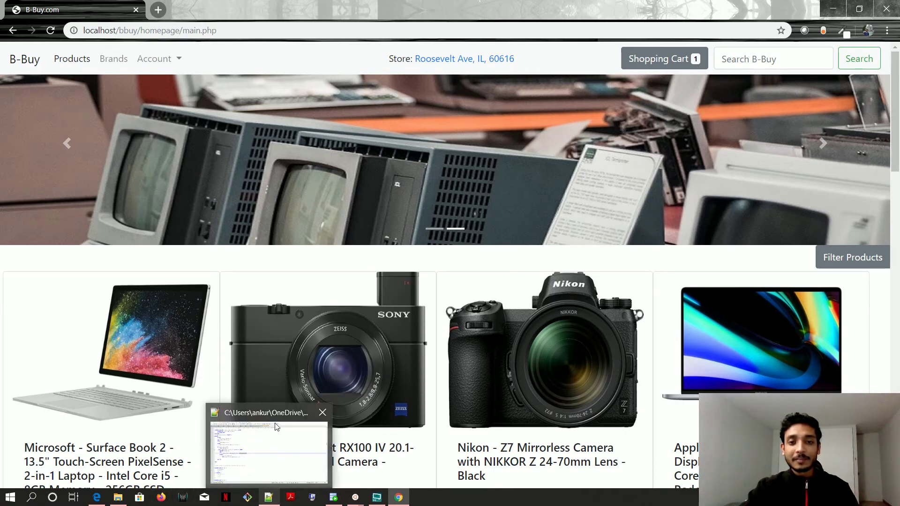
pyautogui.click(270, 499)
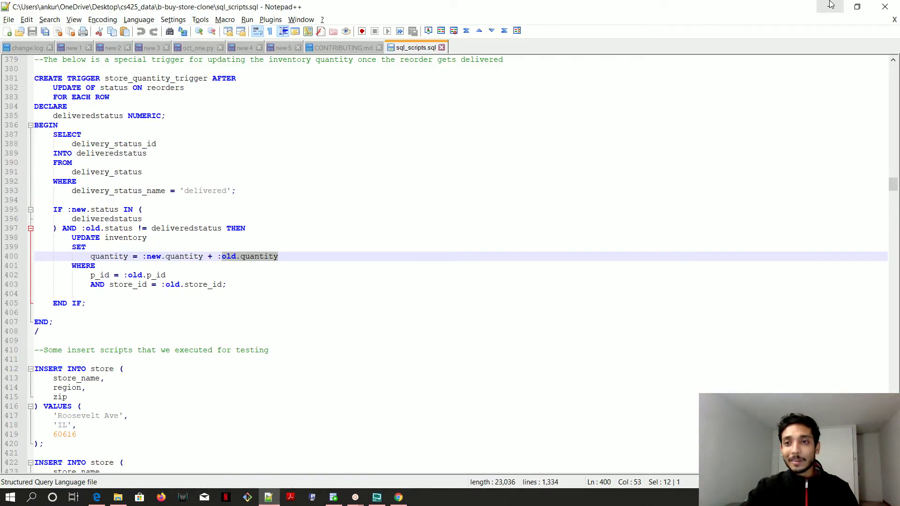
pyautogui.click(398, 497)
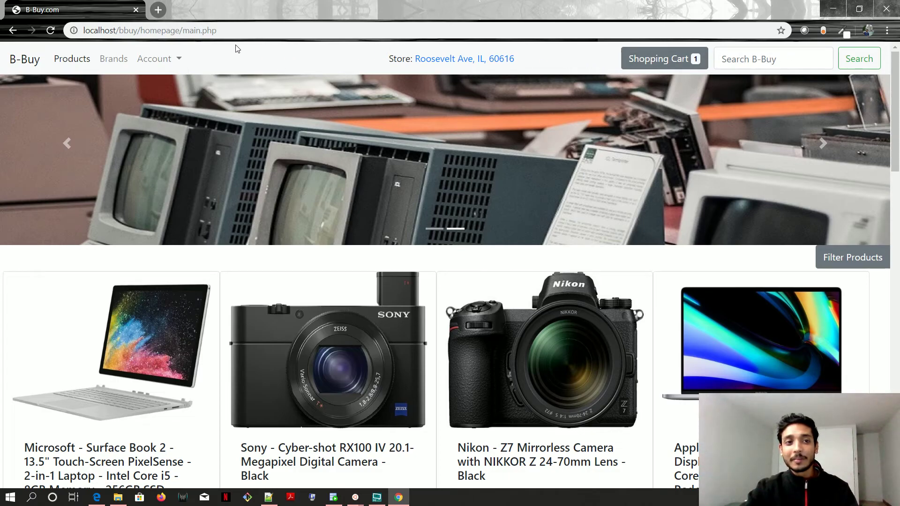
pyautogui.click(178, 60)
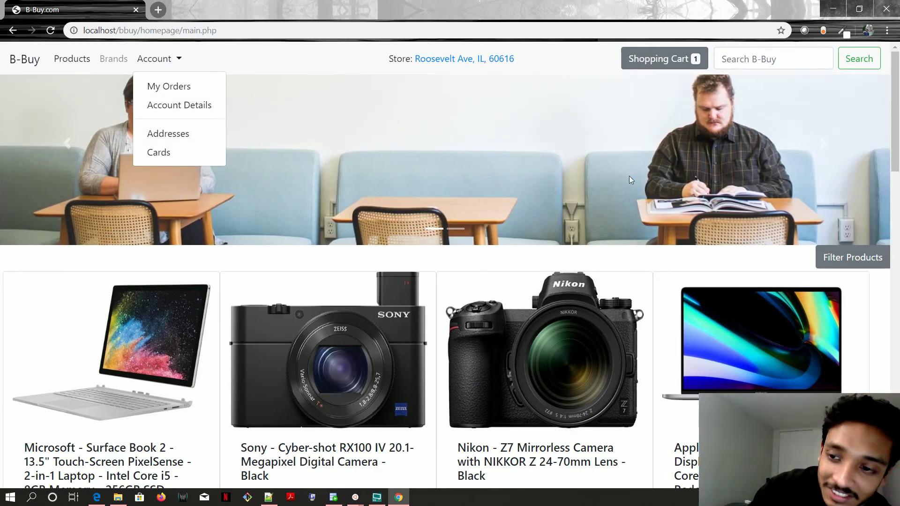
pyautogui.scroll(-4, 897, 177)
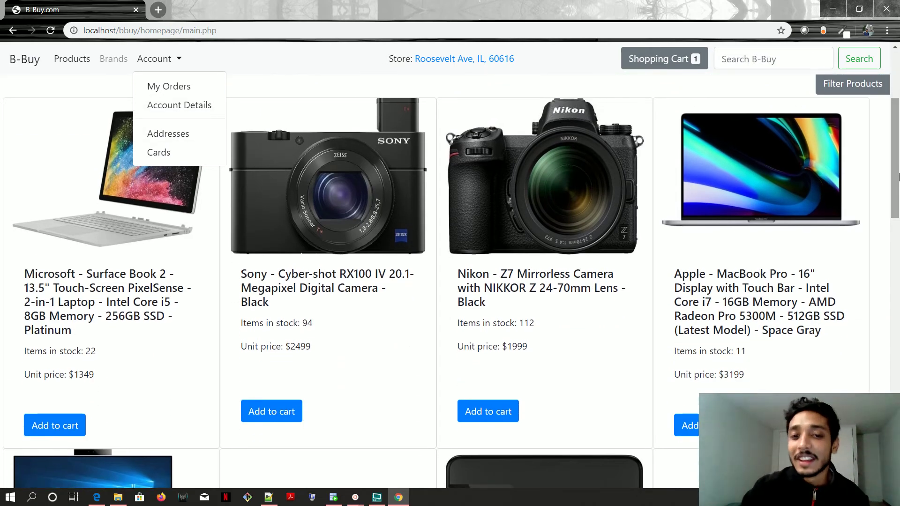
# Proceed to checkout with the MacBook Pro in the shopping cart and select the first saved address and the first saved credit card.
pyautogui.click(661, 58)
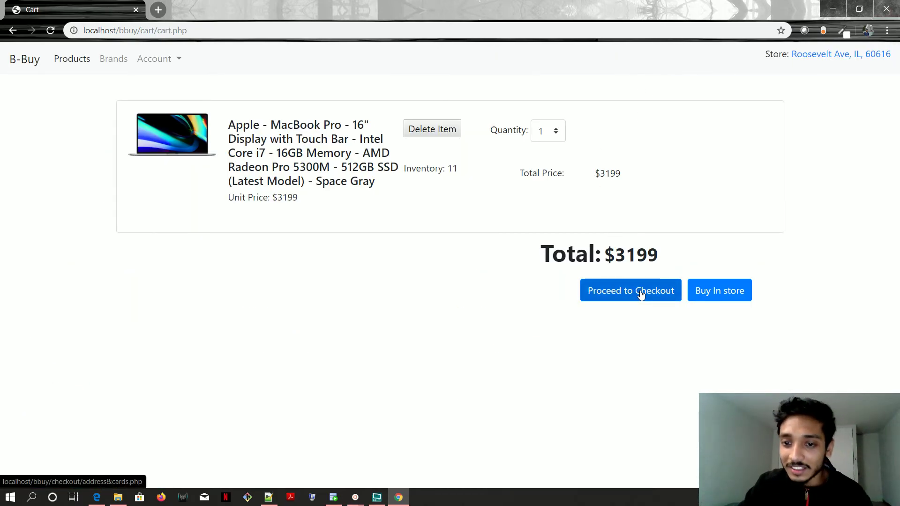
pyautogui.click(641, 293)
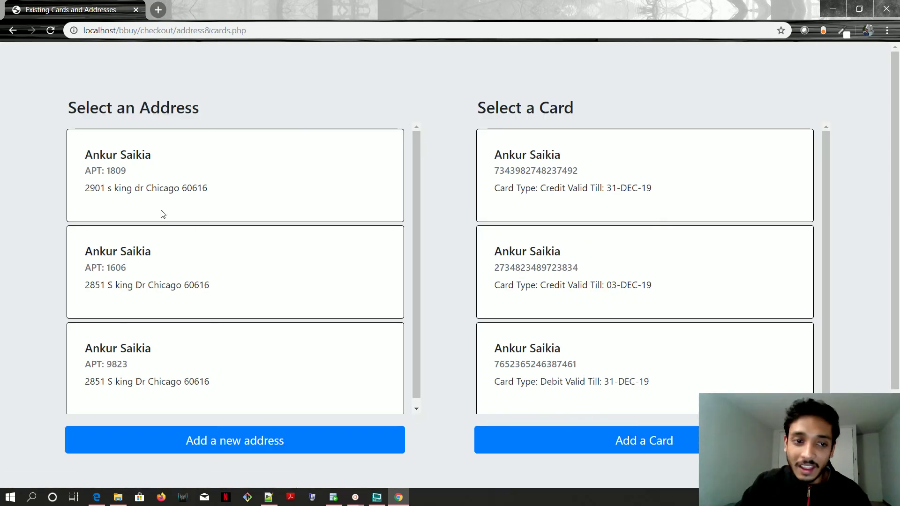
pyautogui.scroll(-1, 407, 197)
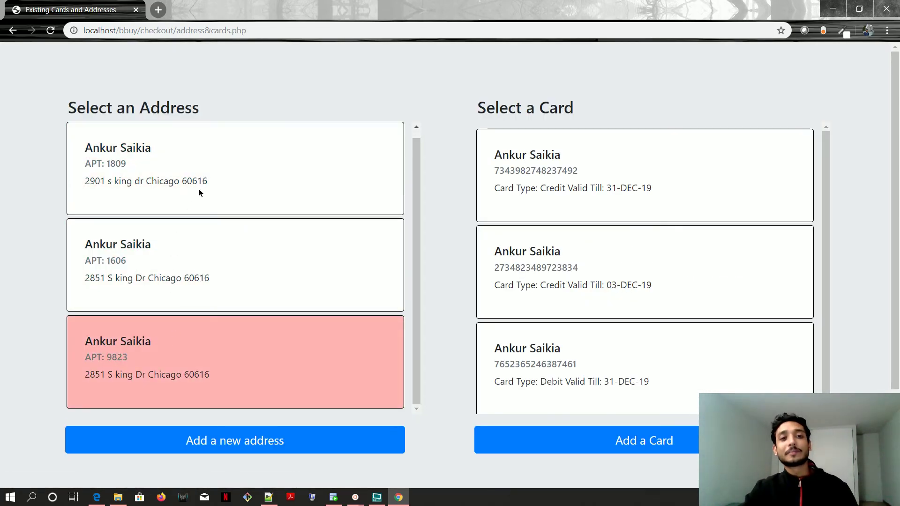
pyautogui.click(200, 192)
pyautogui.click(546, 200)
pyautogui.moveTo(546, 267); pyautogui.dragTo(540, 284)
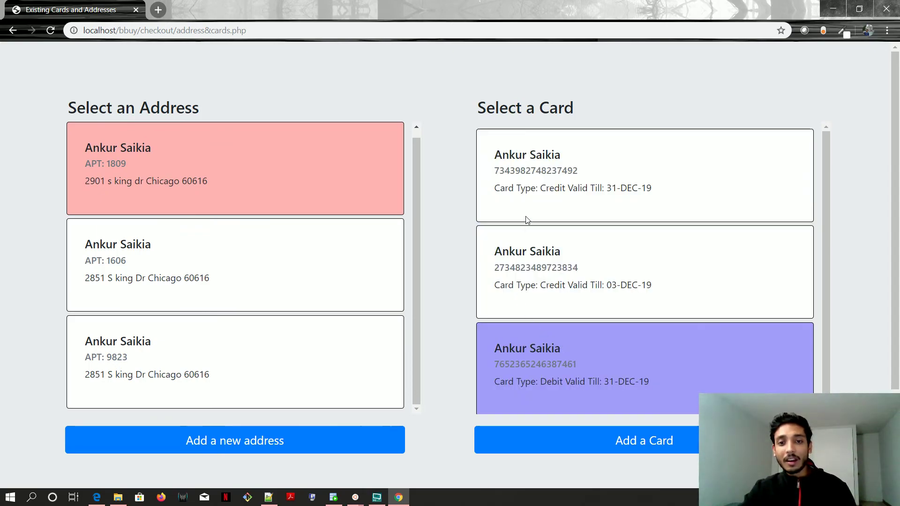
pyautogui.click(555, 199)
# Examine the checkout page's saved addresses and cards and its contract, shipping and purchase options.
pyautogui.scroll(-3, 895, 188)
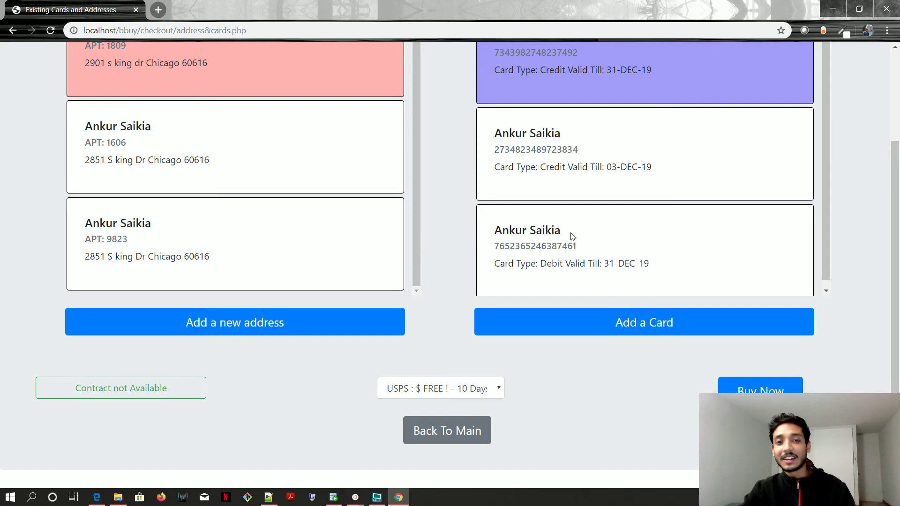
pyautogui.scroll(-1, 828, 210)
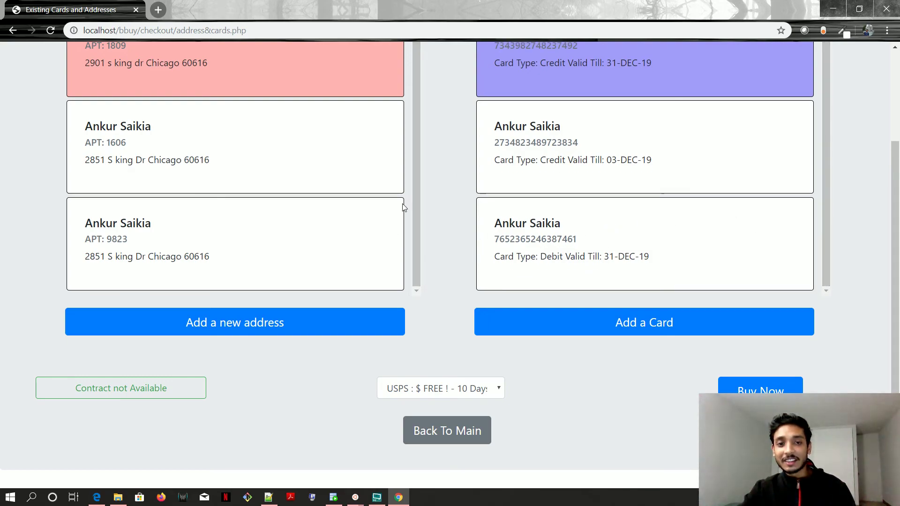
pyautogui.scroll(3, 138, 184)
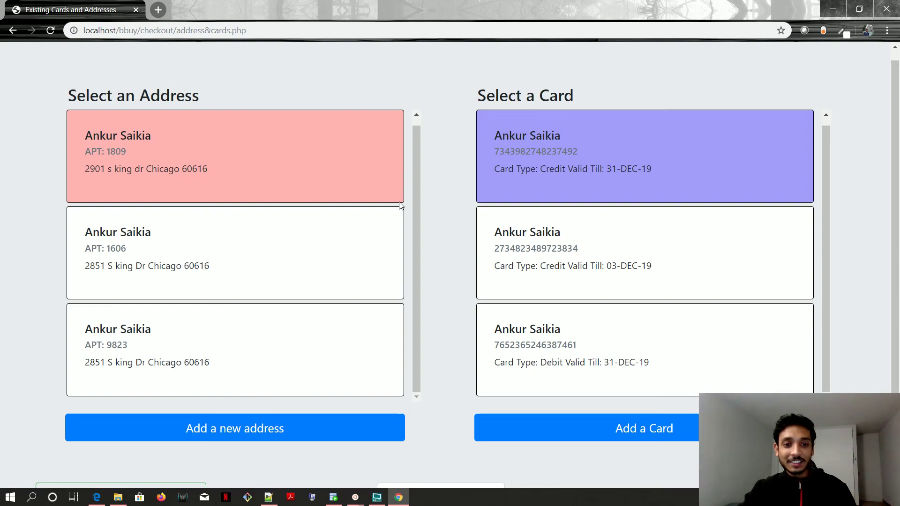
pyautogui.moveTo(414, 190); pyautogui.dragTo(428, 232)
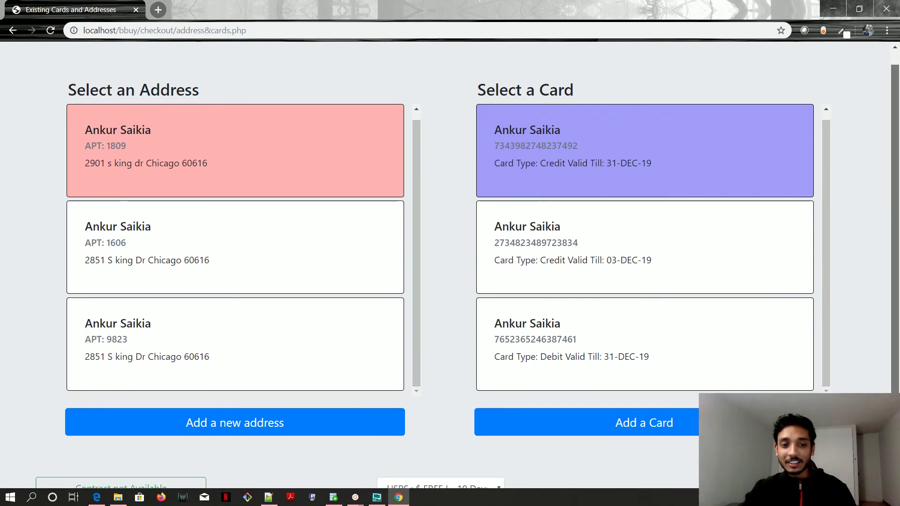
pyautogui.scroll(-3, 882, 276)
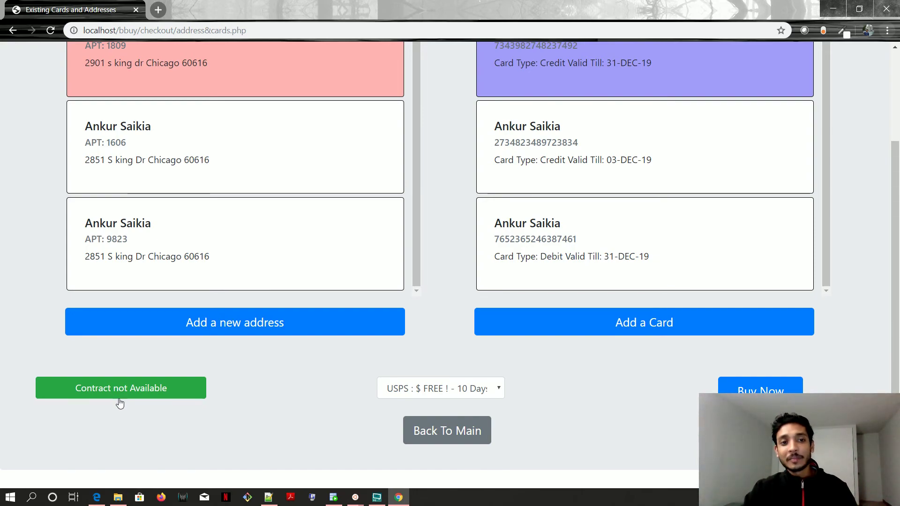
pyautogui.scroll(3, 898, 163)
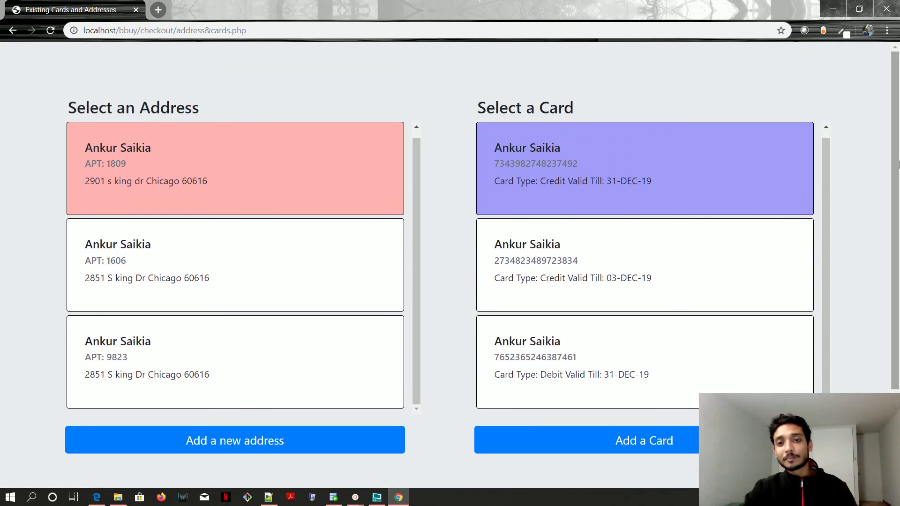
pyautogui.moveTo(825, 169); pyautogui.dragTo(822, 155)
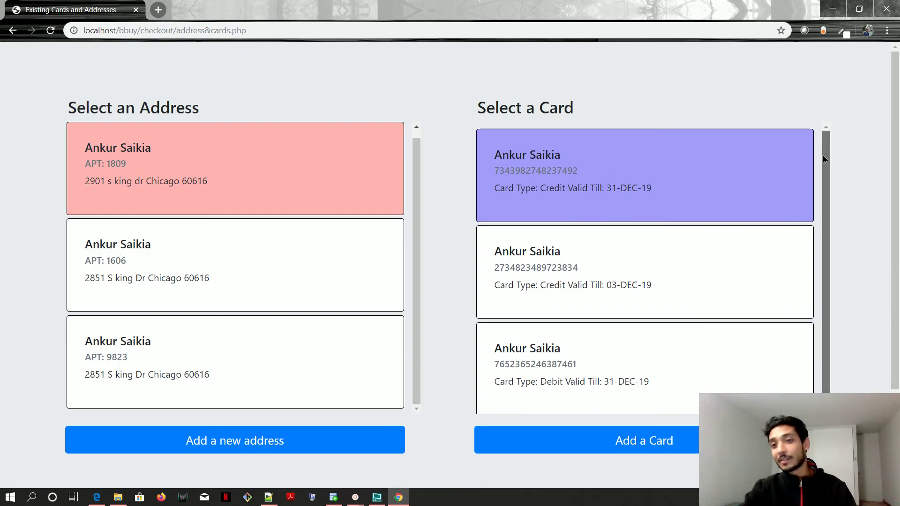
pyautogui.scroll(-3, 824, 164)
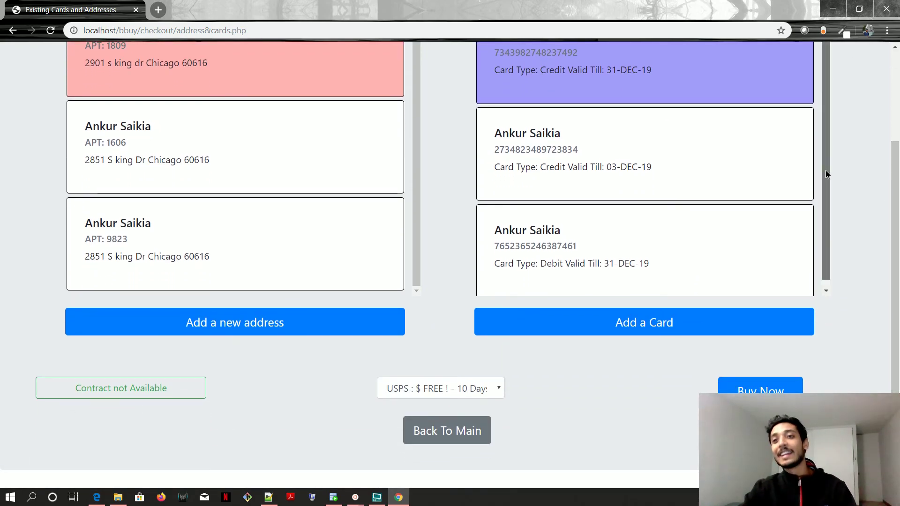
pyautogui.scroll(3, 897, 149)
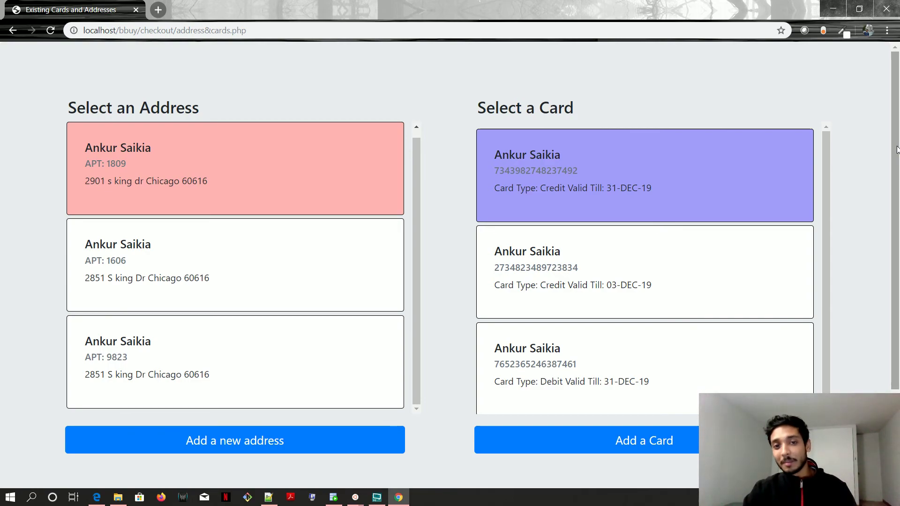
pyautogui.moveTo(897, 149); pyautogui.dragTo(898, 255)
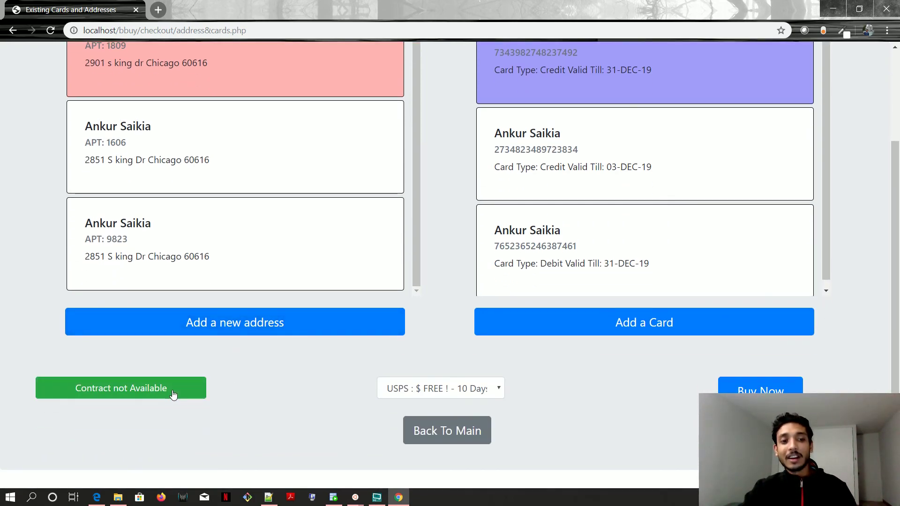
# Switch to Oracle SQL Developer, add the query "select * from contract;" below the reorders query and run it.
pyautogui.hotkey('alt', 'Tab')
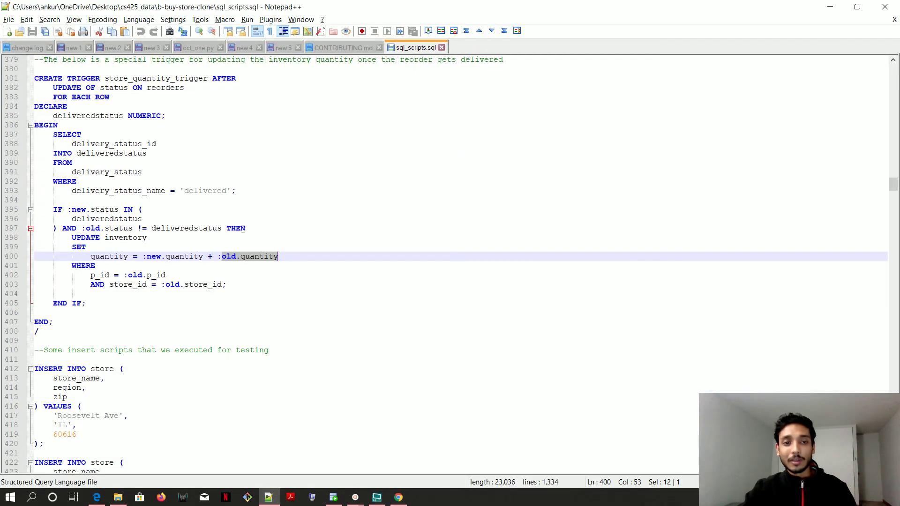
pyautogui.hotkey('alt', 'Tab')
pyautogui.hotkey('alt', 'Tab')
pyautogui.click(321, 154)
pyautogui.press('Return')
pyautogui.press('Return')
pyautogui.write('select * from contract;')
pyautogui.hotkey('ctrl', 'Return')
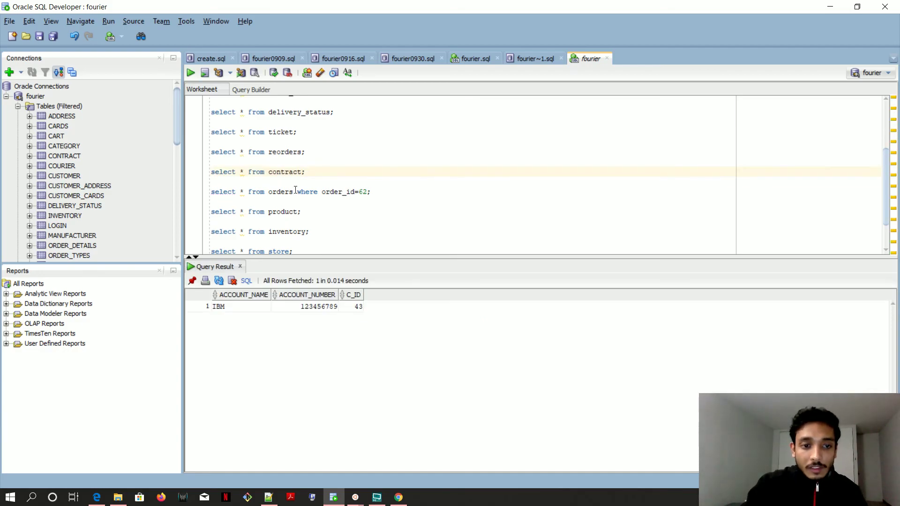
# Examine the account name, account number and C_ID values of the contract row.
pyautogui.click(362, 311)
pyautogui.moveTo(362, 311); pyautogui.dragTo(218, 307)
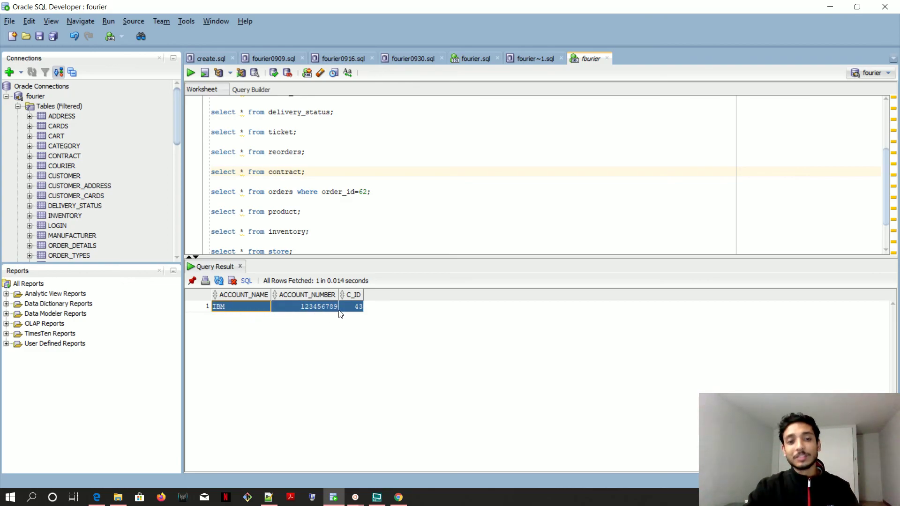
pyautogui.click(351, 308)
pyautogui.moveTo(256, 309); pyautogui.dragTo(347, 314)
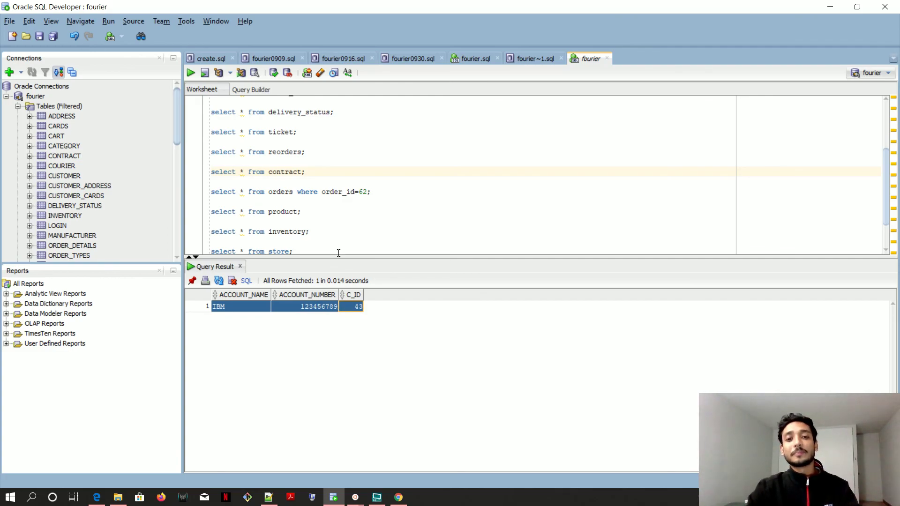
# Switch to the B-Buy checkout page in Chrome and check the contract option below the saved addresses.
pyautogui.hotkey('alt', 'Tab')
pyautogui.scroll(5, 864, 112)
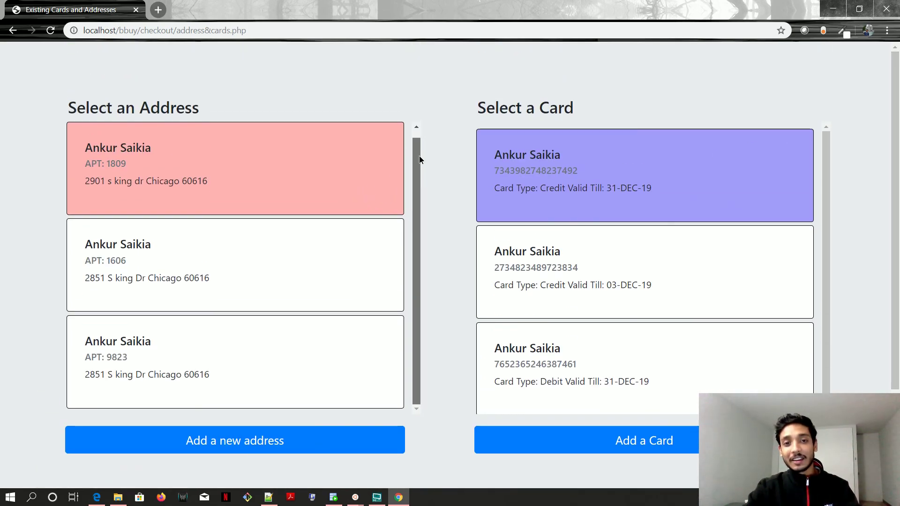
pyautogui.scroll(-2, 300, 159)
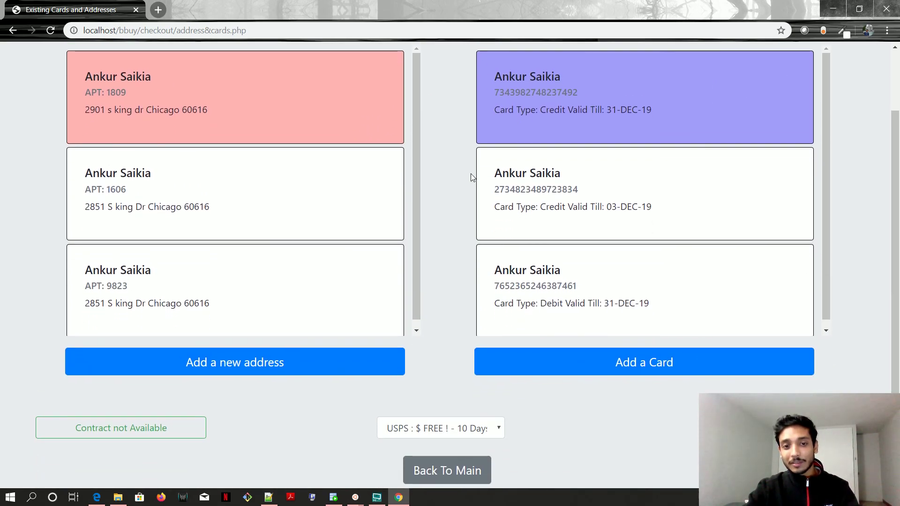
pyautogui.click(114, 430)
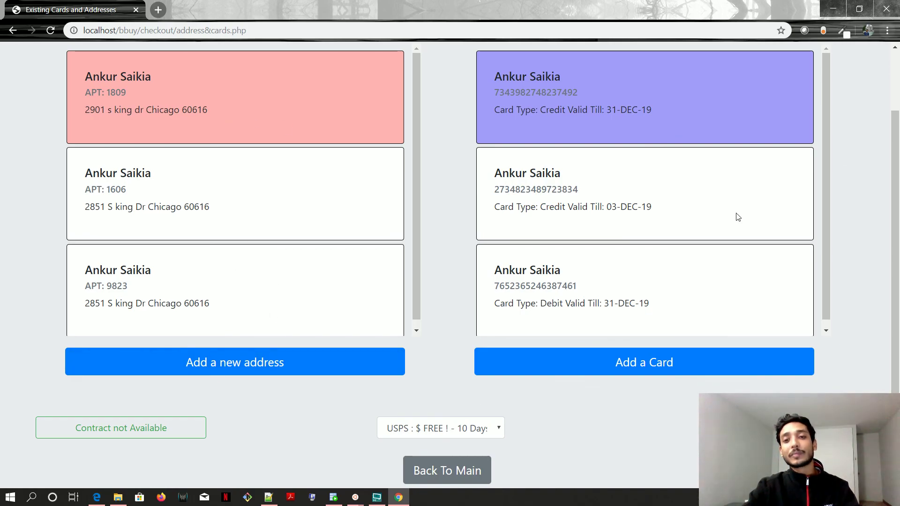
pyautogui.scroll(2, 855, 146)
# Switch to Oracle SQL Developer and inspect the account number and account name in the contract query result.
pyautogui.hotkey('alt', 'Tab')
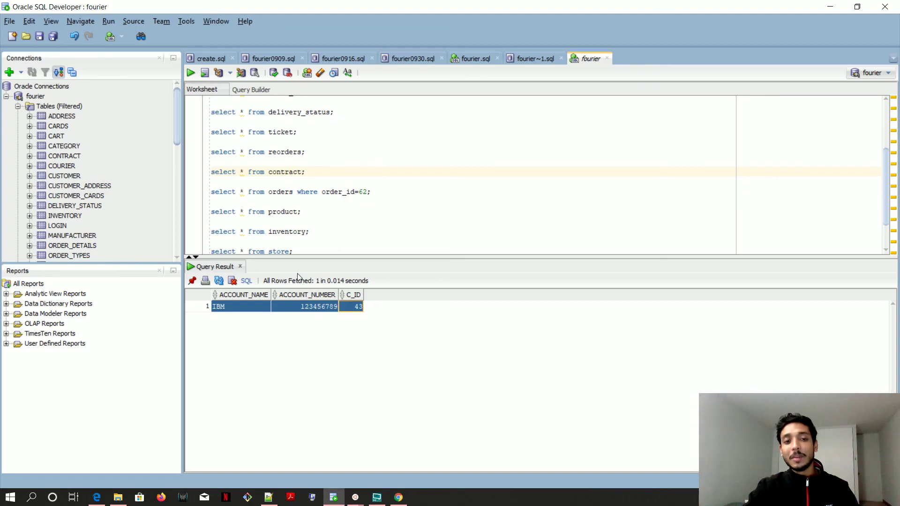
pyautogui.click(298, 309)
pyautogui.click(251, 308)
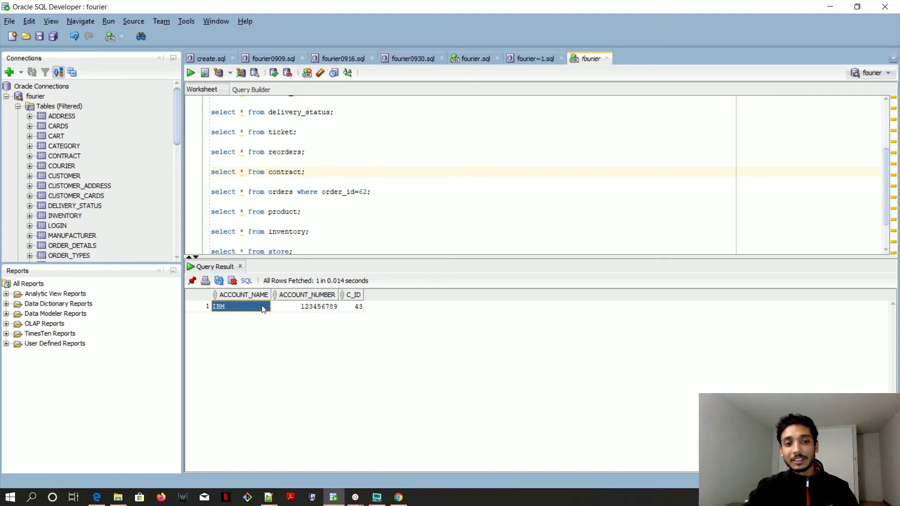
# Switch back to the checkout page in Chrome and return to the B-Buy main page without buying.
pyautogui.hotkey('alt', 'Tab')
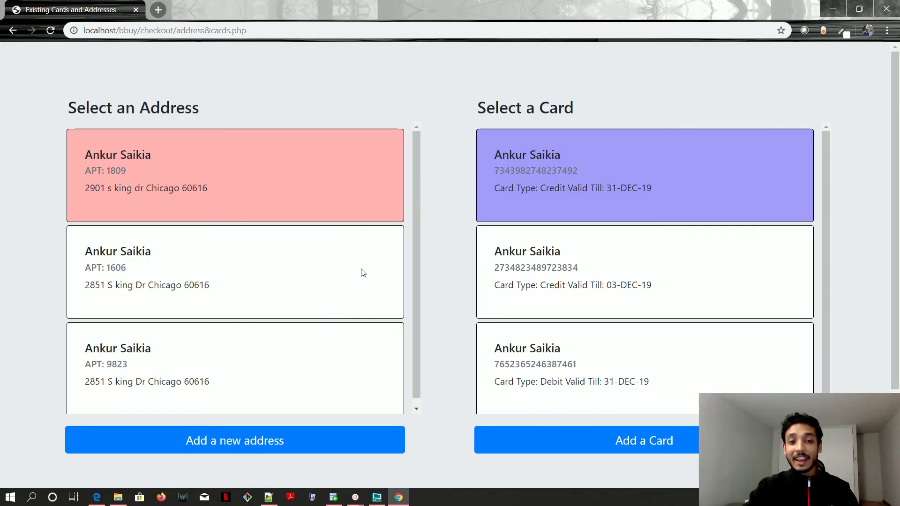
pyautogui.moveTo(898, 140); pyautogui.dragTo(898, 232)
pyautogui.click(476, 440)
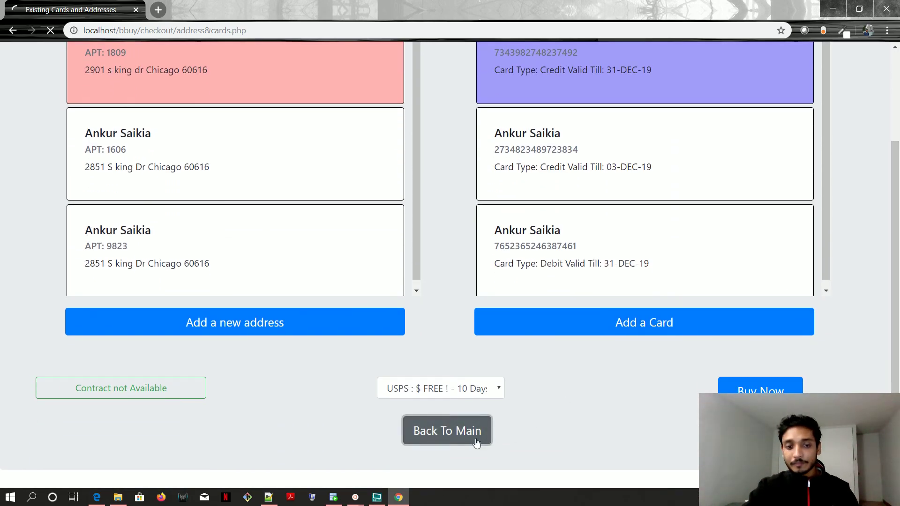
pyautogui.moveTo(895, 143)
pyautogui.mouseDown()
pyautogui.moveTo(895, 452)
pyautogui.moveTo(896, 141)
pyautogui.mouseUp()
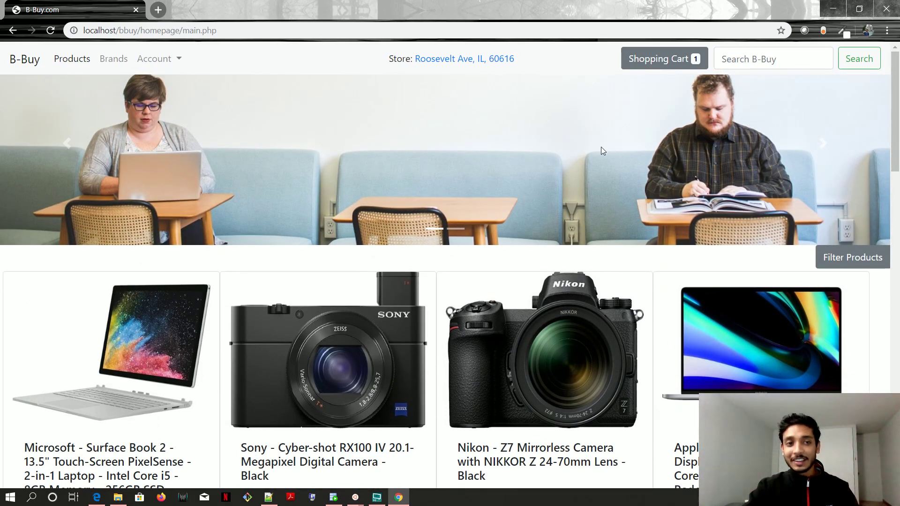